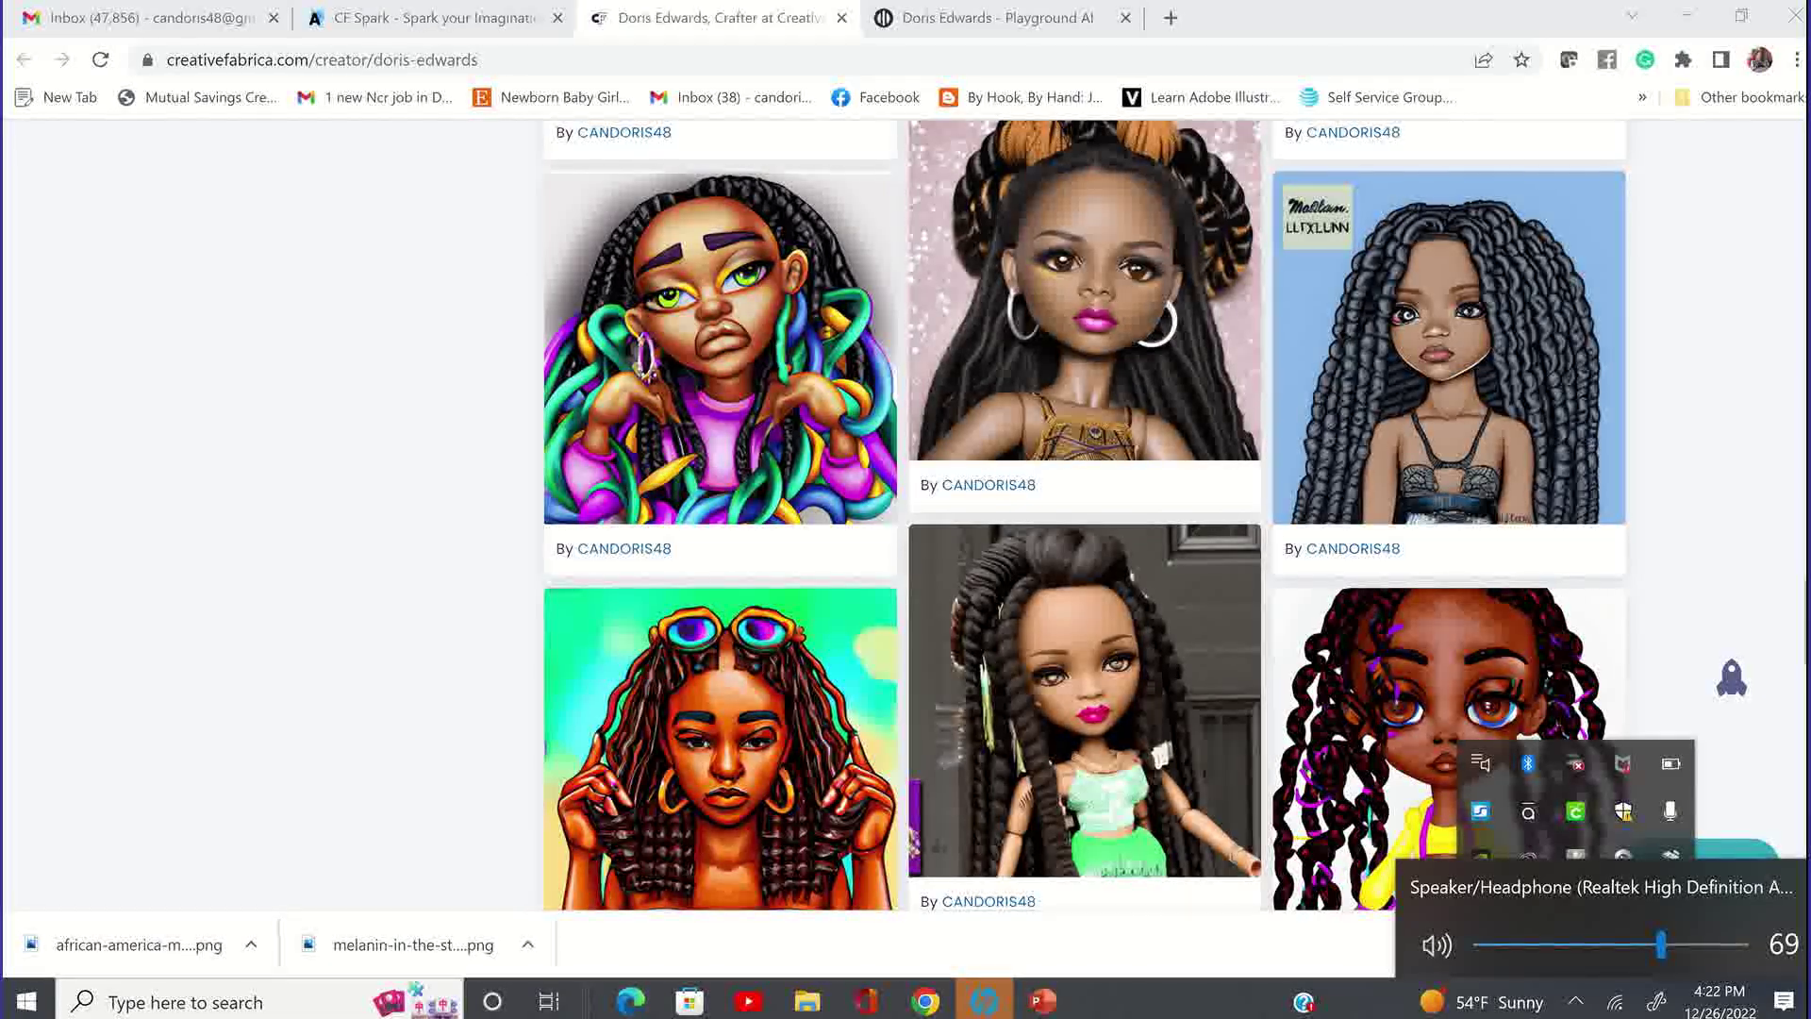
- Download the Melanin in the Style of 90'S Mod doll design as a zip and open it
{"action": "mouse_move", "coordinate": [1556, 231]}
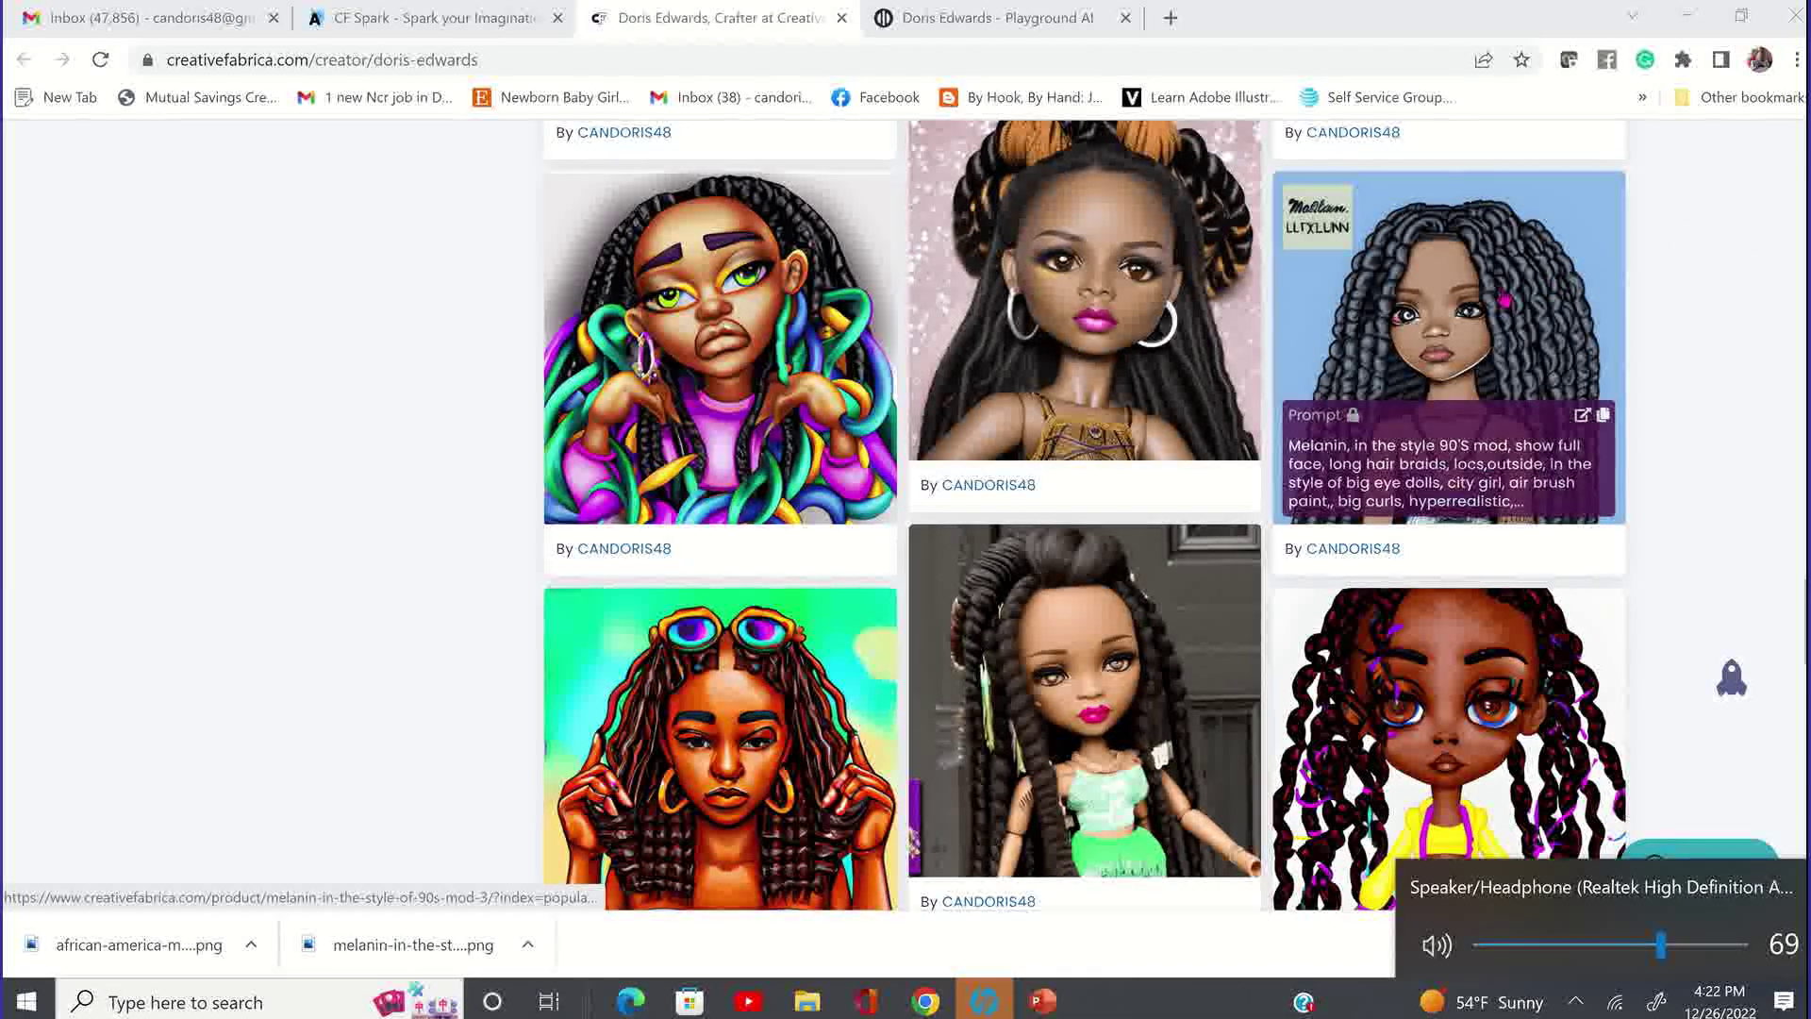
{"action": "left_click", "coordinate": [1506, 299]}
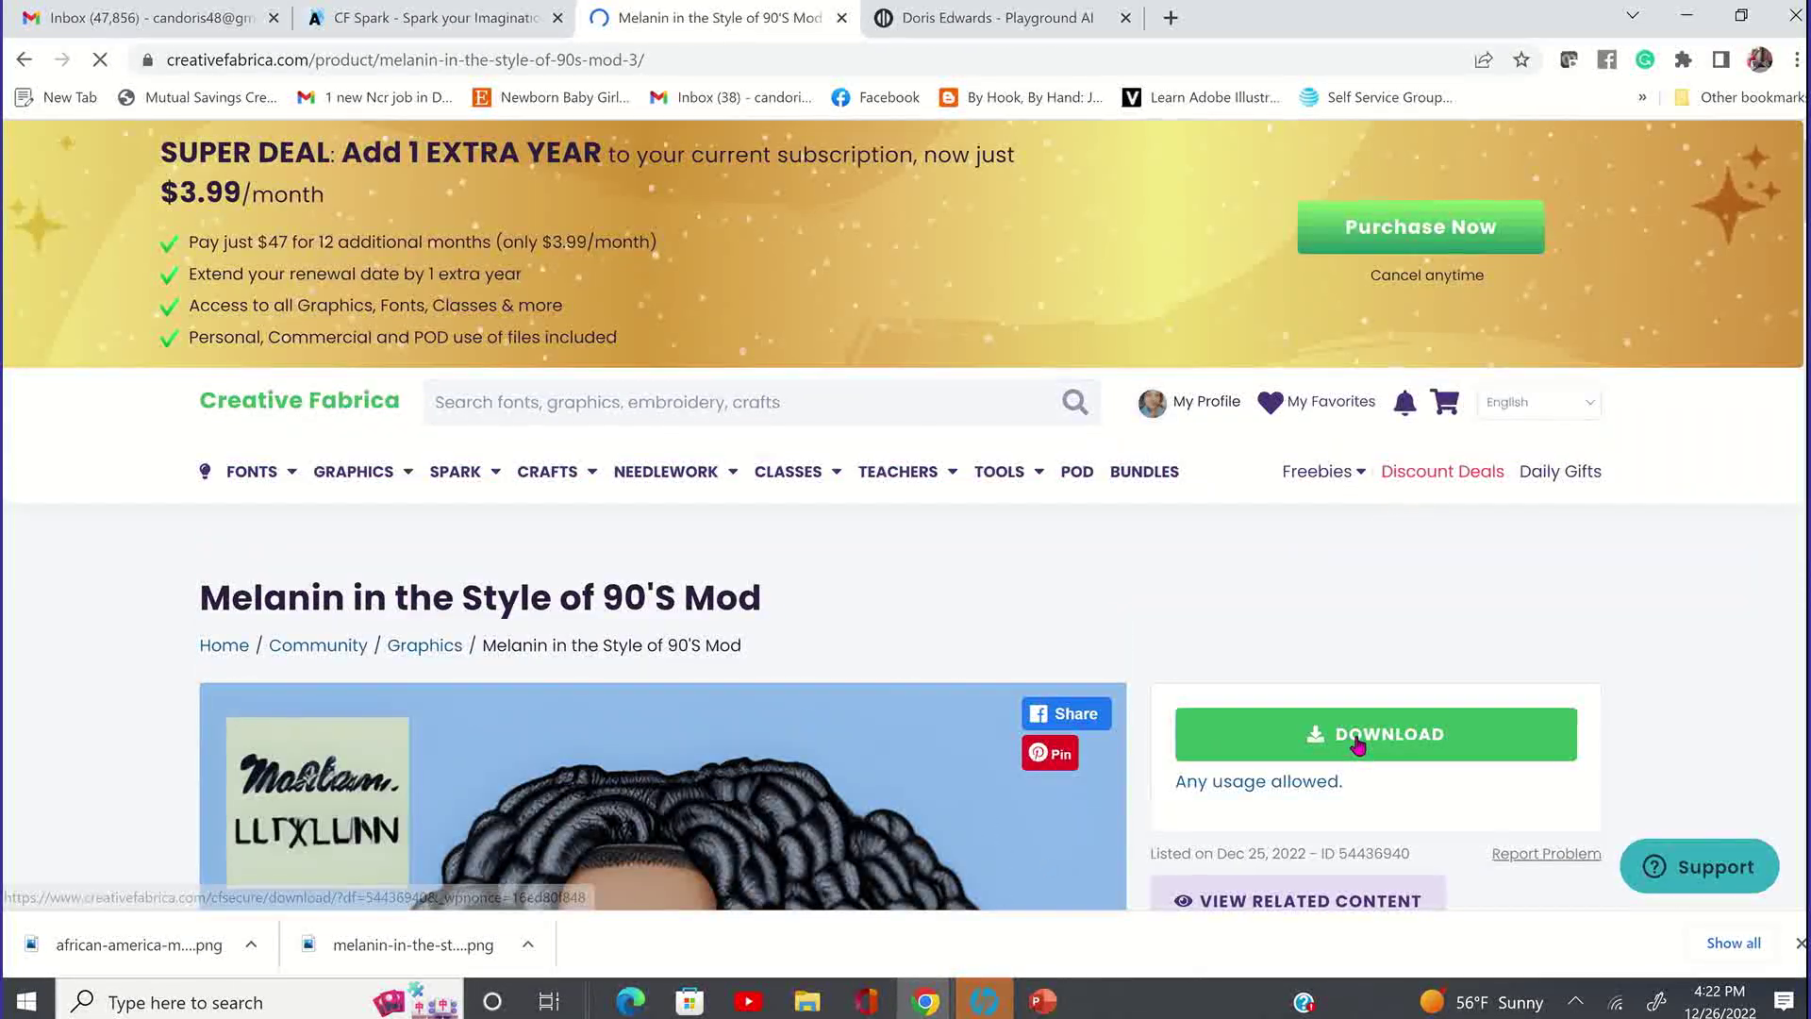
{"action": "left_click", "coordinate": [1359, 745]}
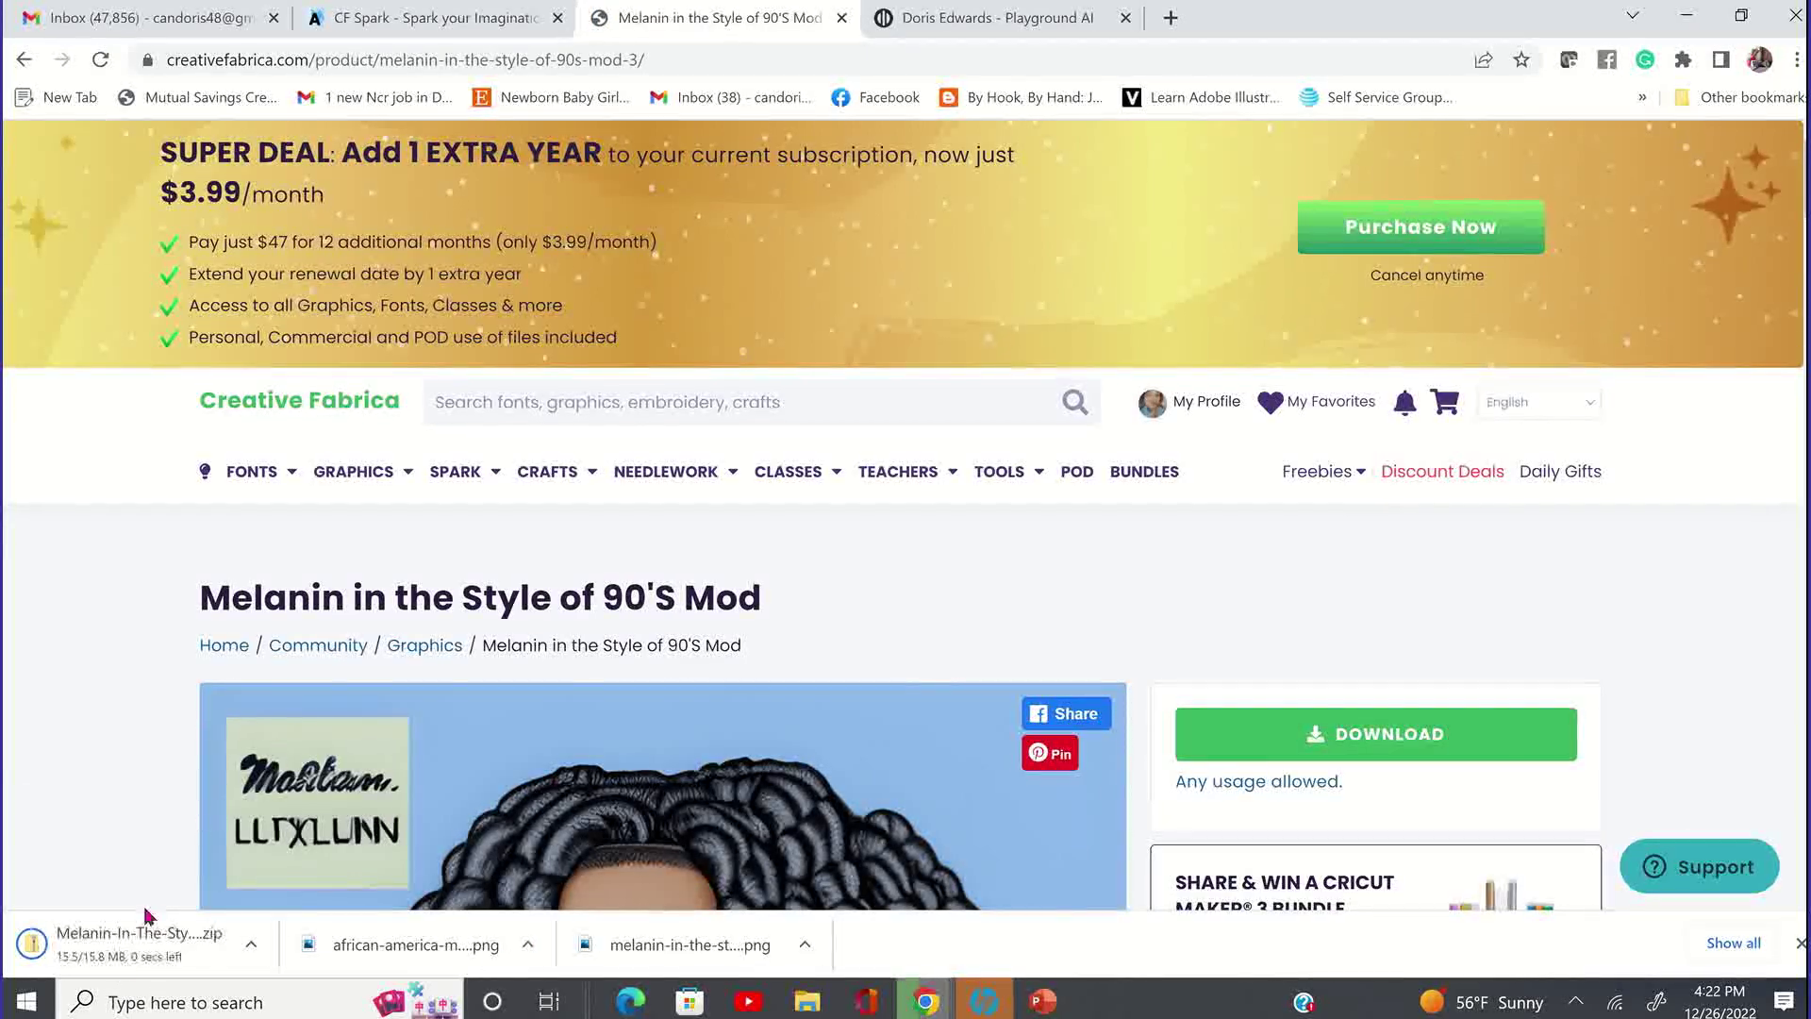
{"action": "left_click", "coordinate": [122, 969]}
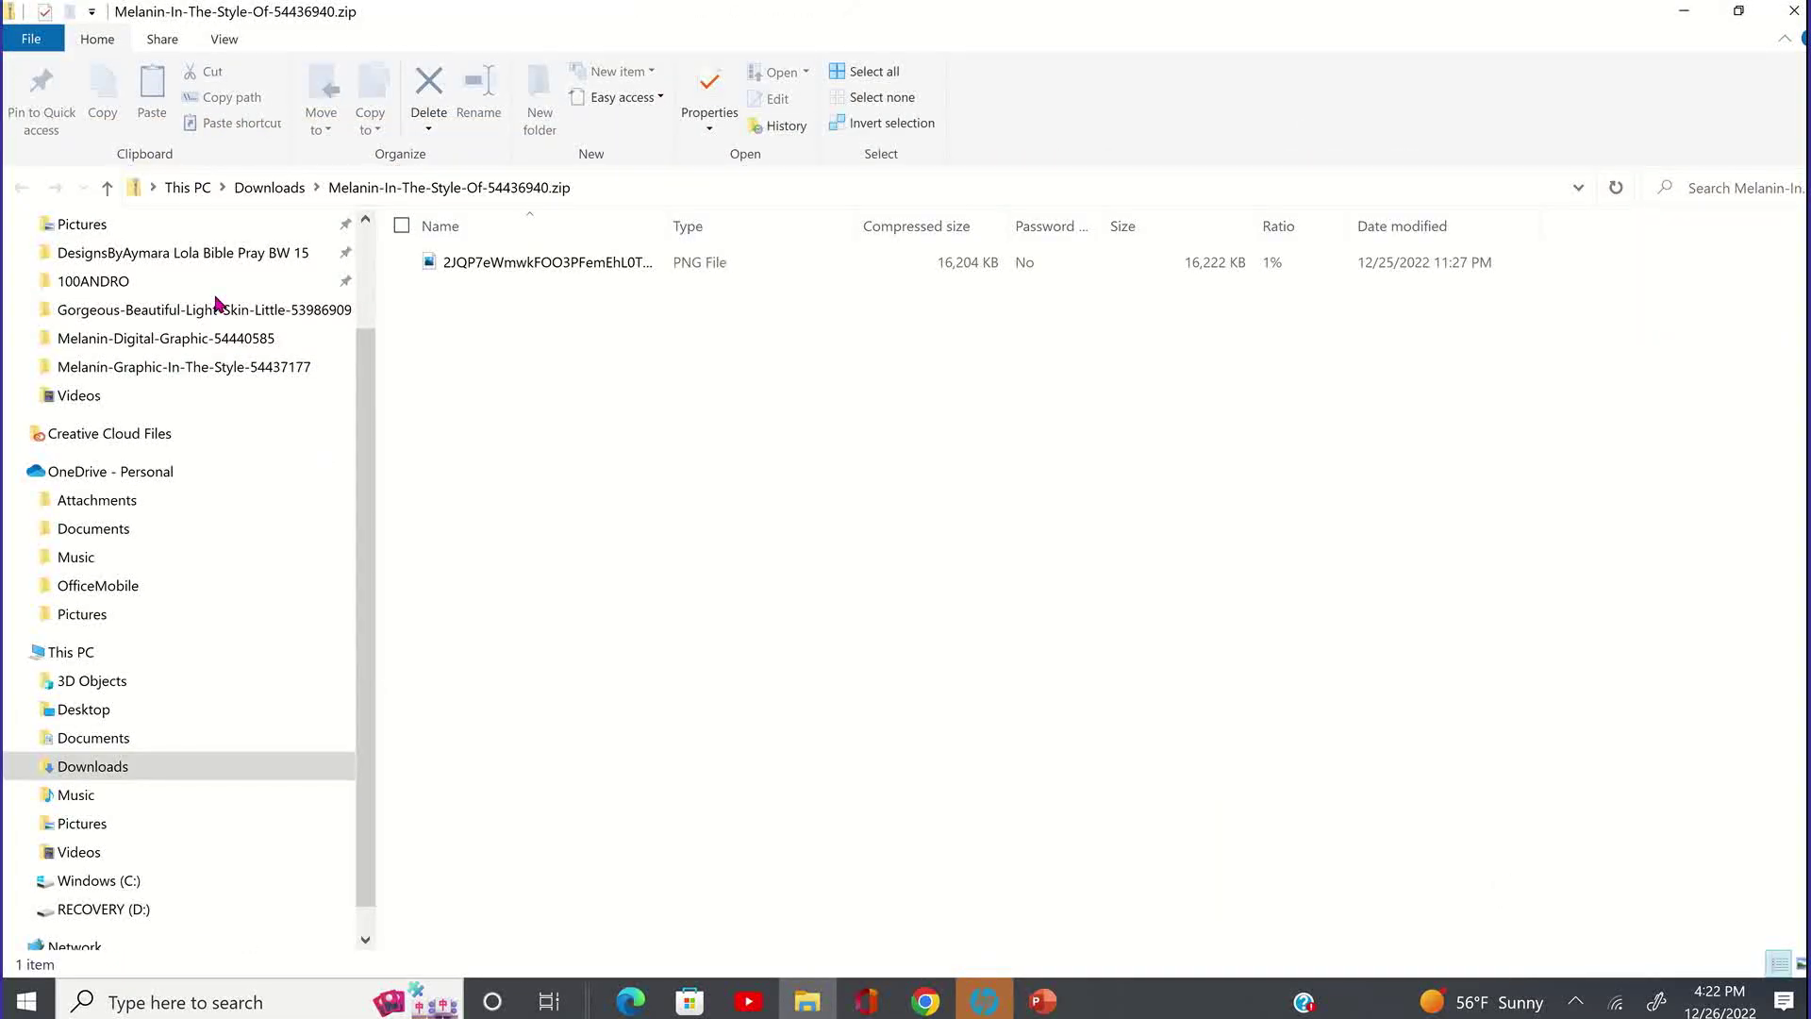
- Extract the zip's PNG to the default Melanin-In-The-Style-Of-54436940 folder in Downloads, then close the zip window
{"action": "left_click", "coordinate": [404, 227]}
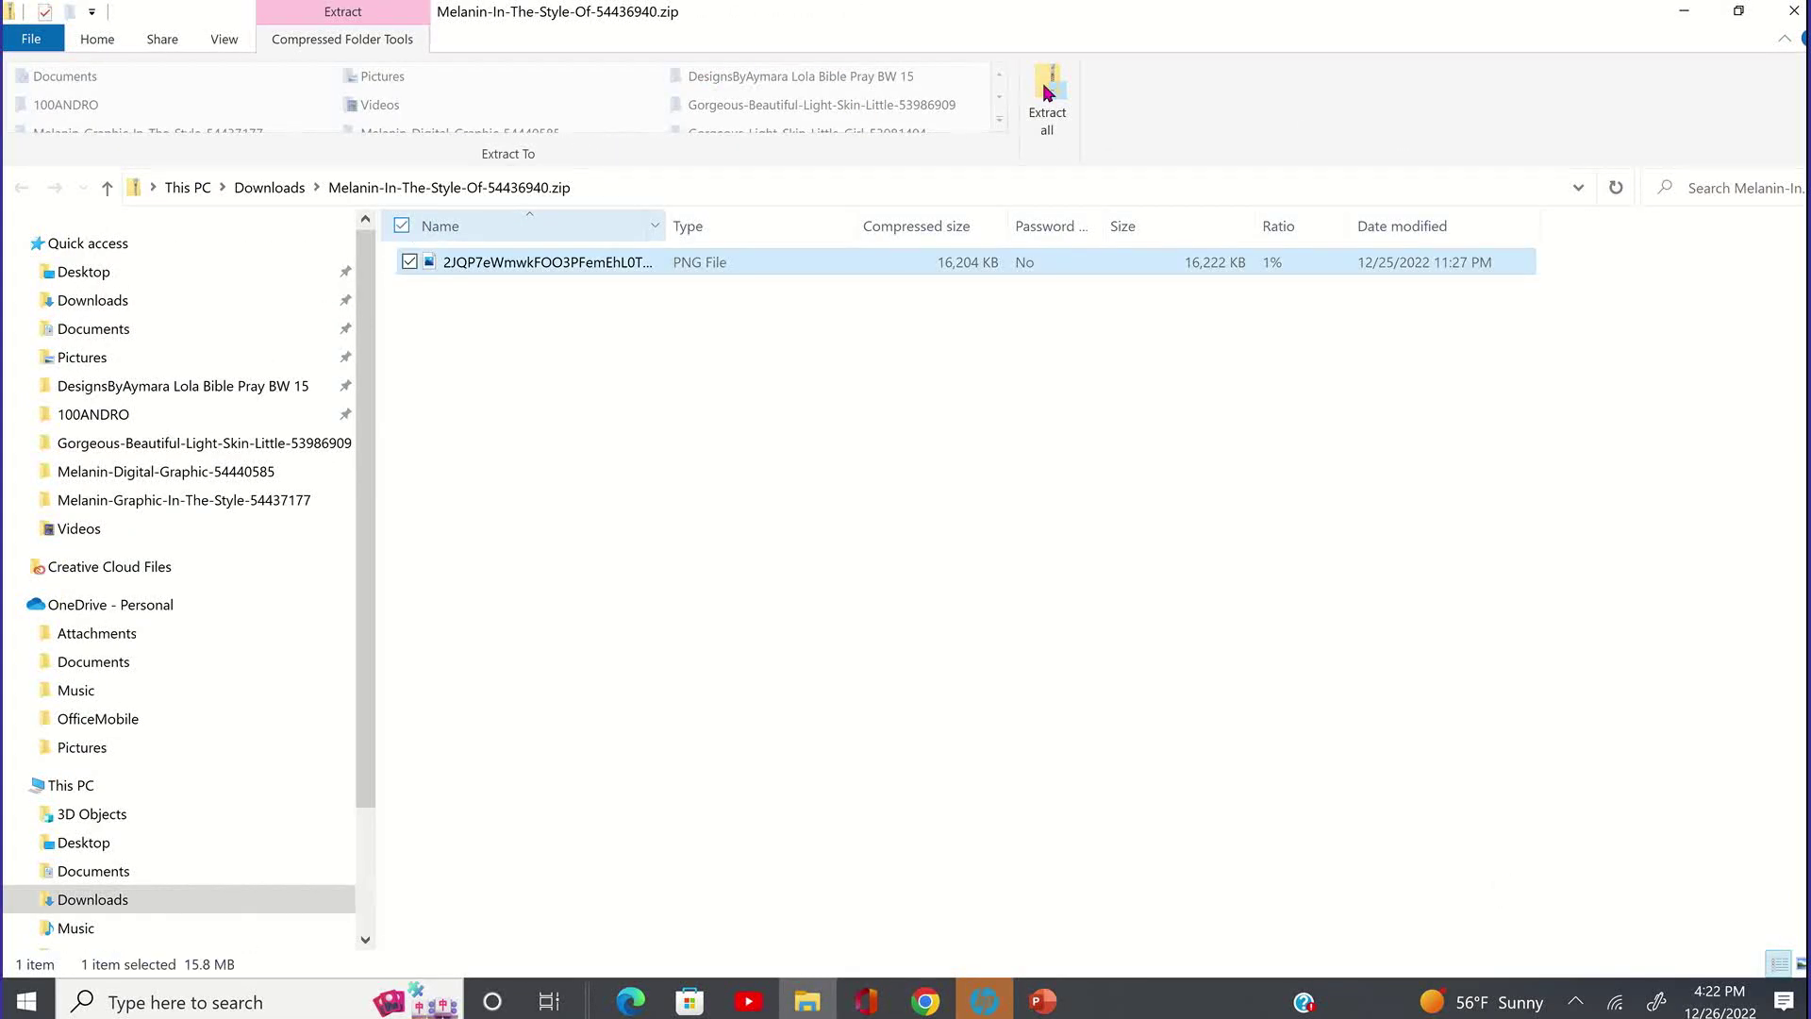
{"action": "left_click", "coordinate": [1053, 126]}
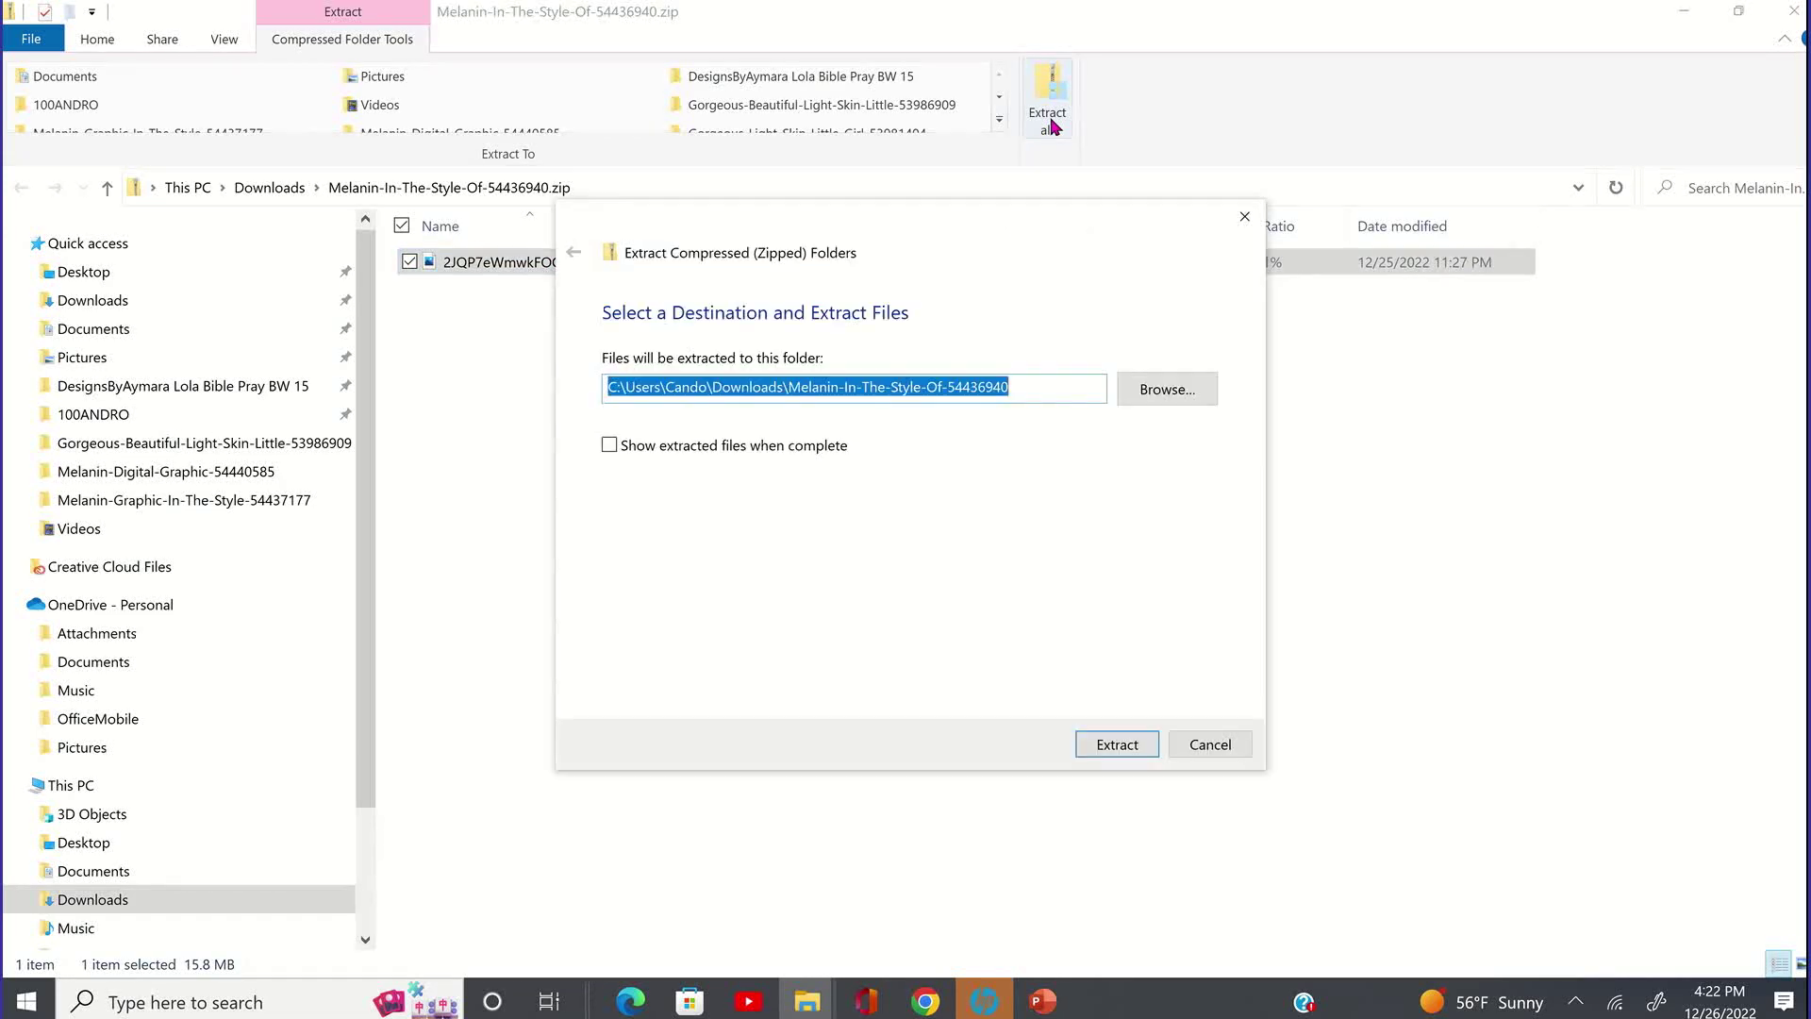
{"action": "left_click", "coordinate": [1105, 746]}
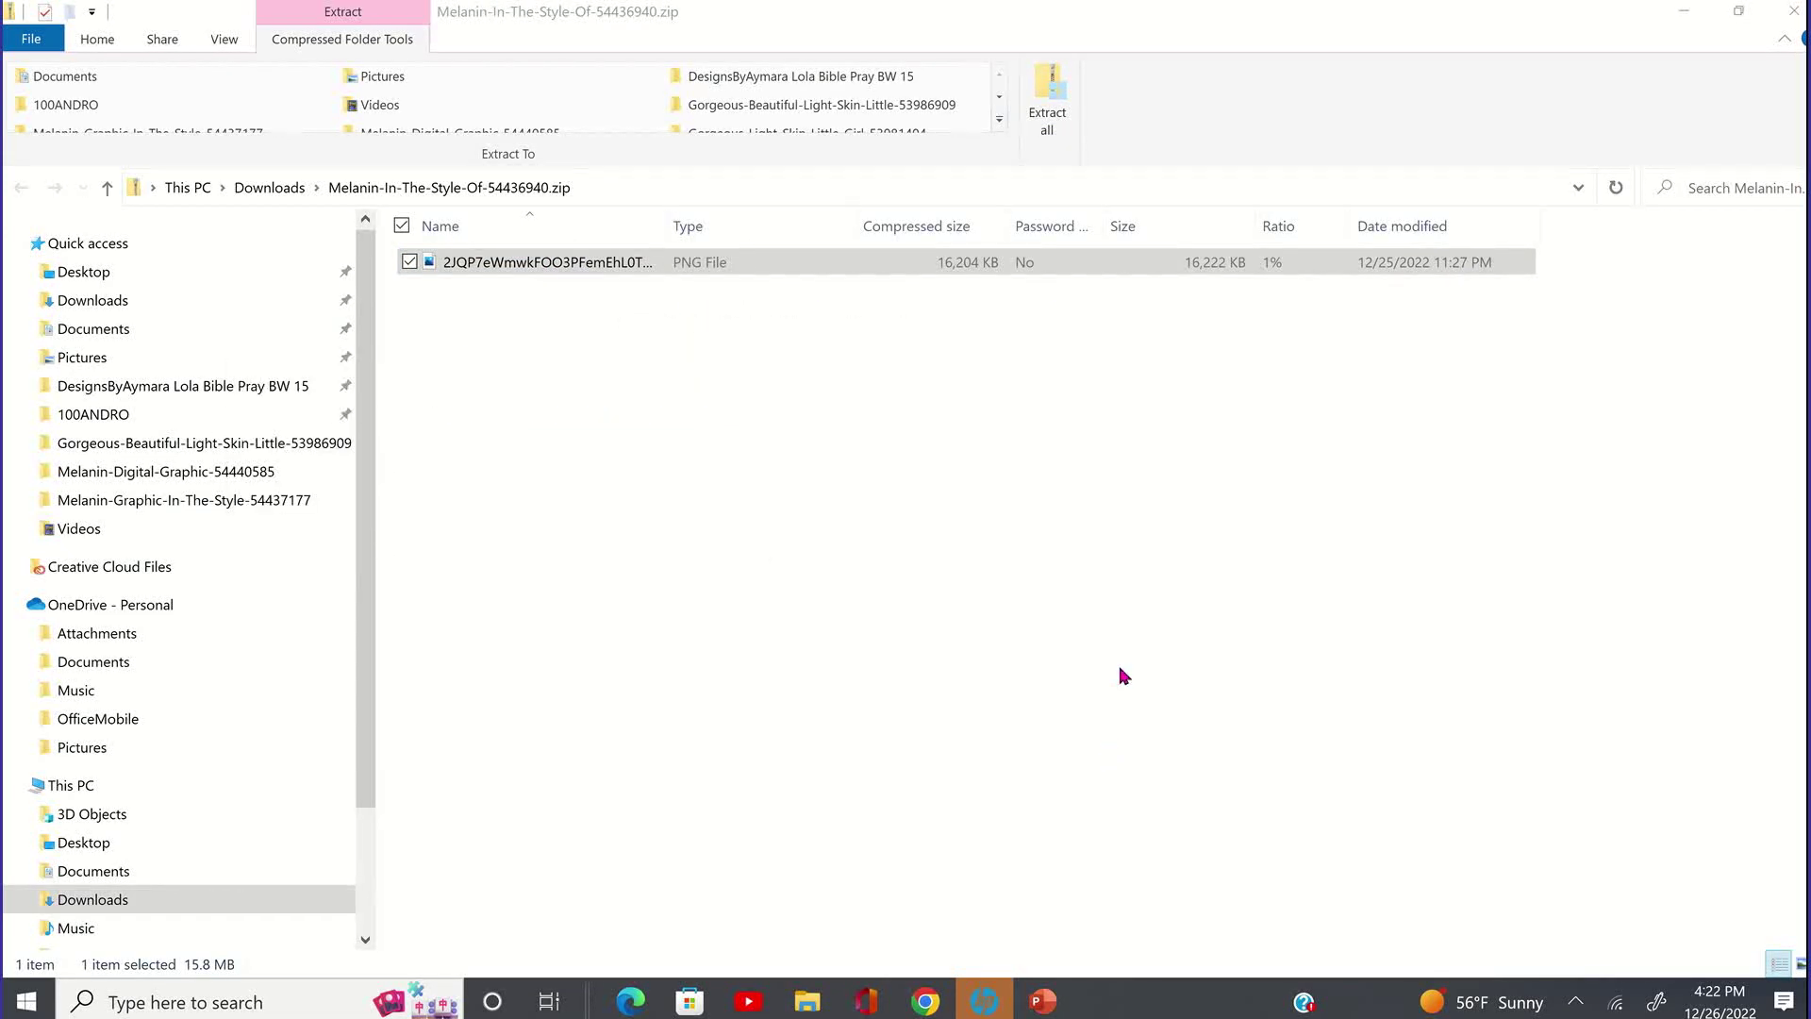
{"action": "left_click", "coordinate": [1793, 11]}
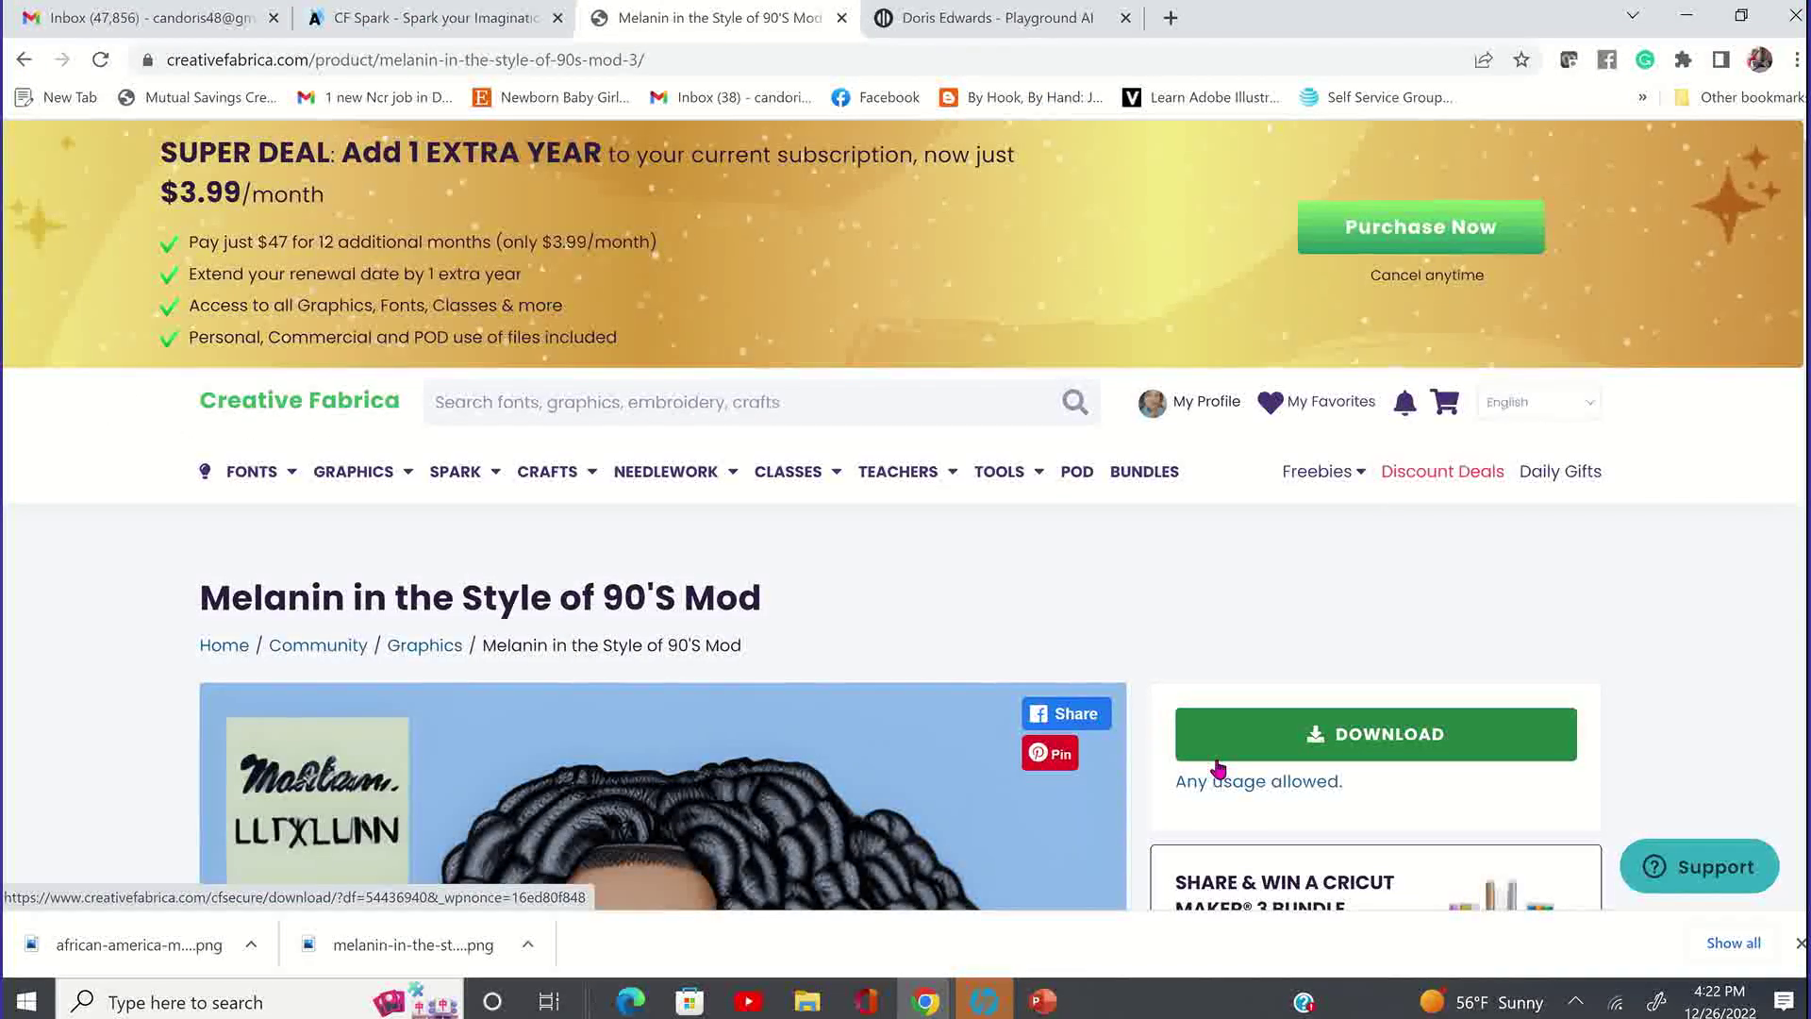
- Copy the 90'S Mod design's PROMPT USED text and switch to the Playground AI tab
{"action": "scroll", "coordinate": [1219, 772], "scroll_direction": "down", "scroll_amount": 1}
{"action": "scroll", "coordinate": [1219, 769], "scroll_direction": "down", "scroll_amount": 15}
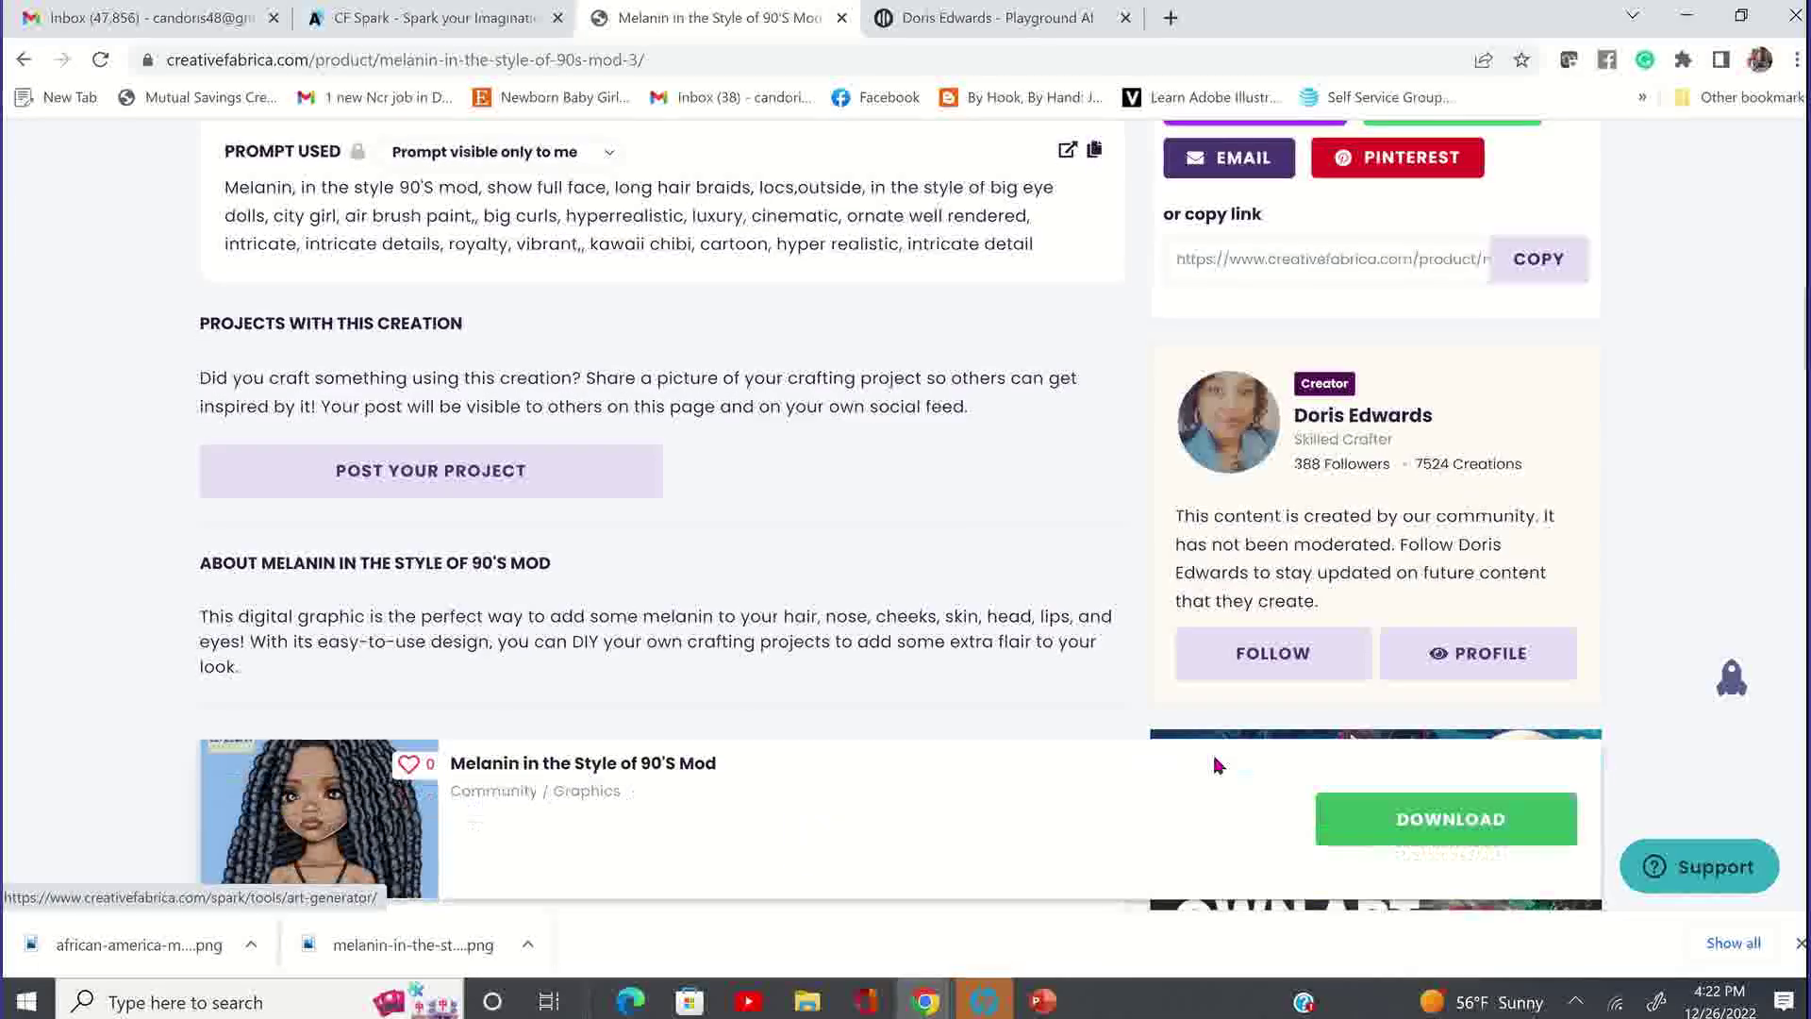
{"action": "left_click", "coordinate": [1094, 151]}
{"action": "mouse_move", "coordinate": [703, 33]}
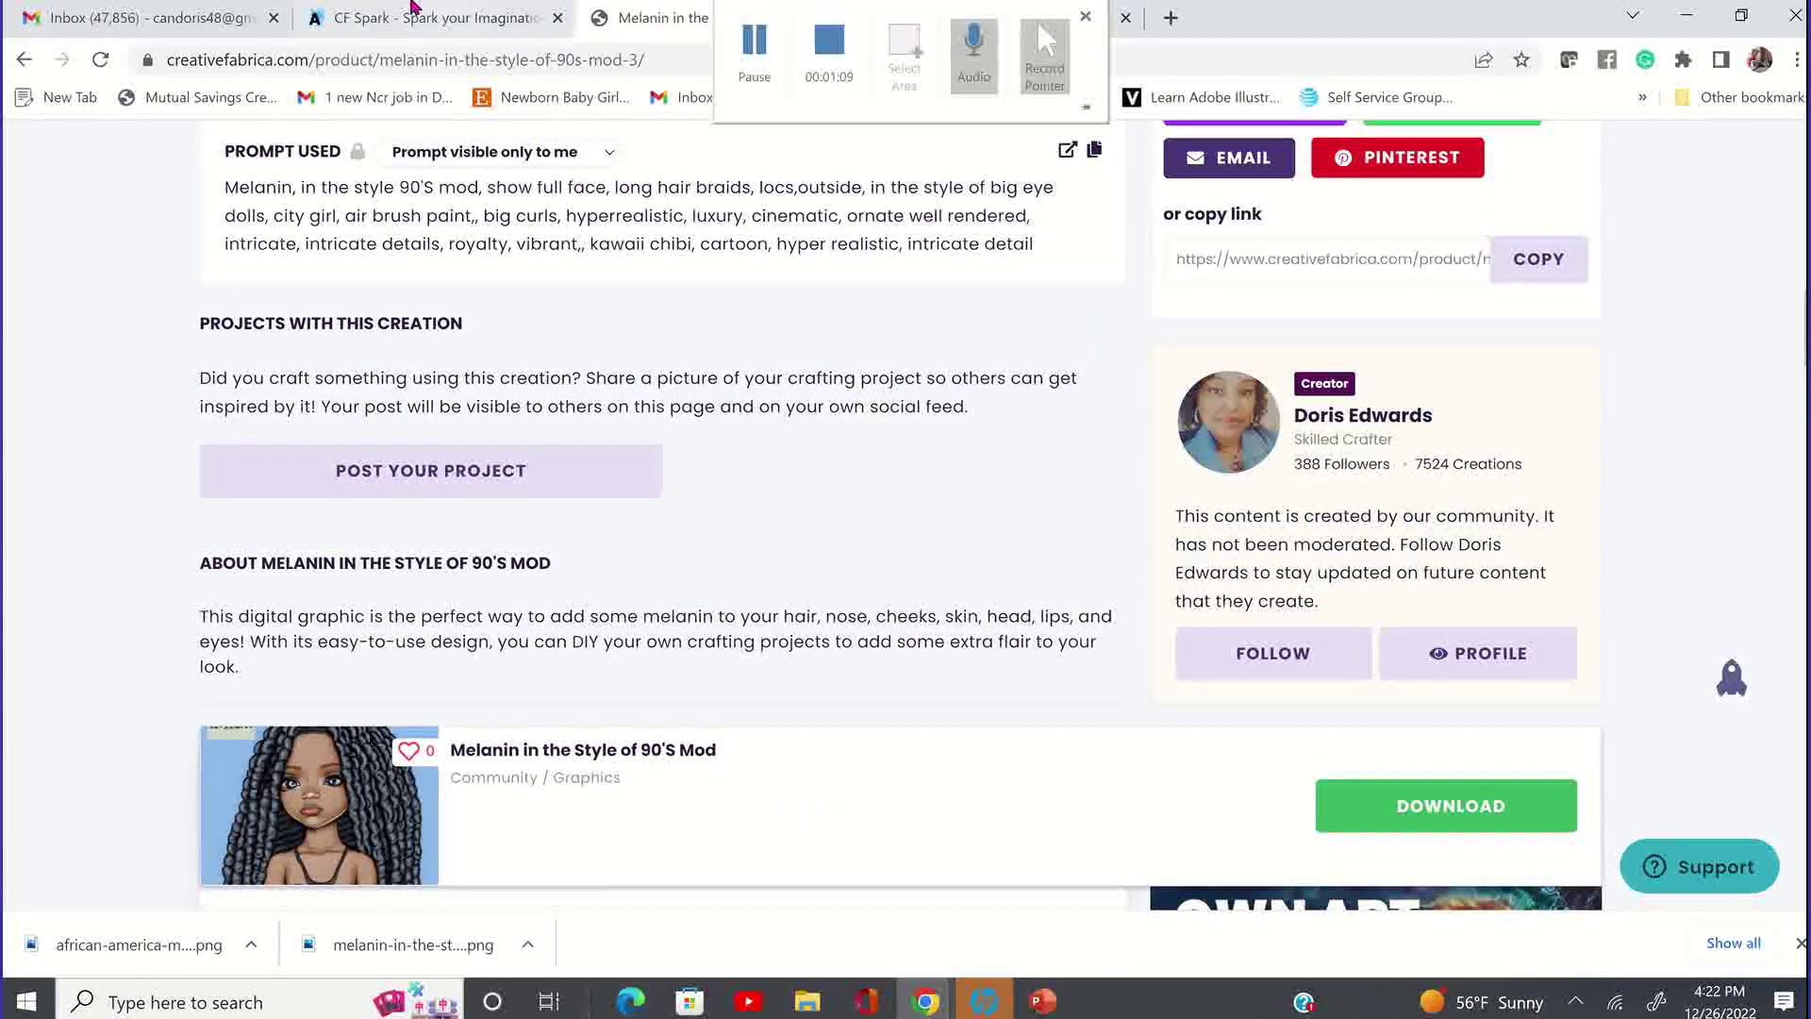
{"action": "left_click", "coordinate": [924, 20]}
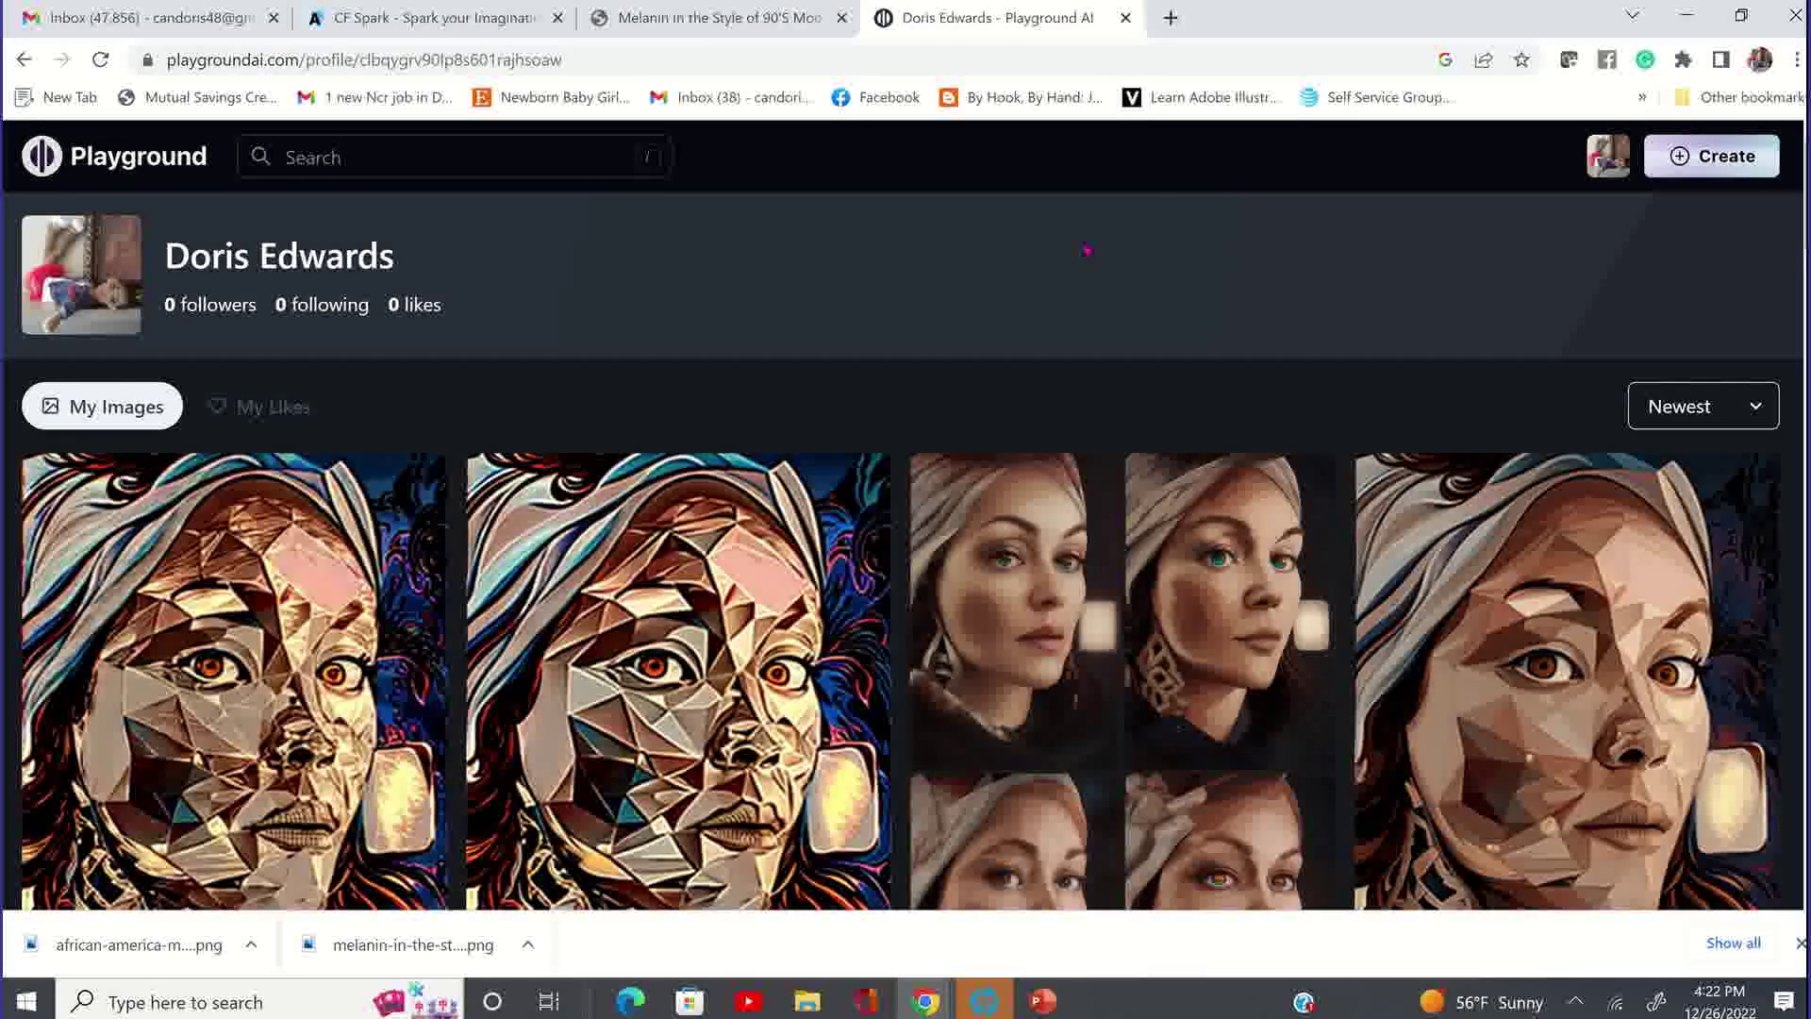
- Start a new creation and paste the Melanin 90'S mod big-eyed doll prompt into the Prompt box
{"action": "left_click", "coordinate": [1734, 167]}
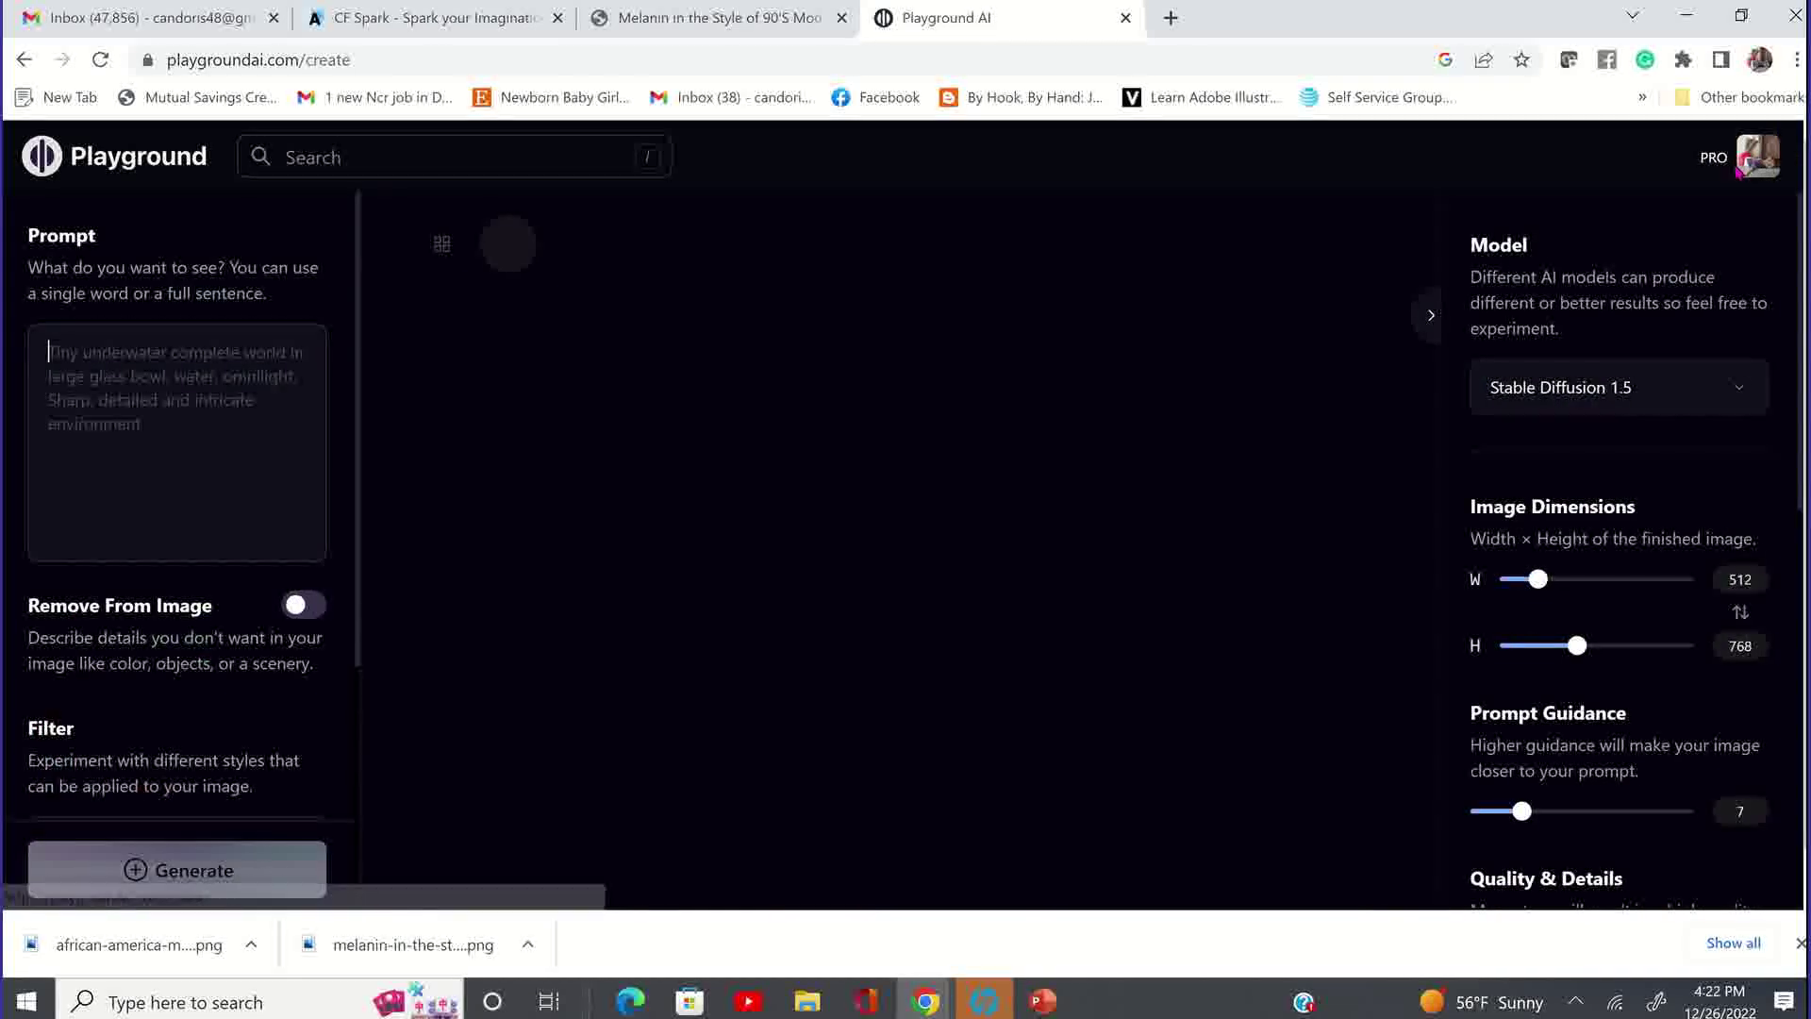
{"action": "left_click", "coordinate": [136, 373]}
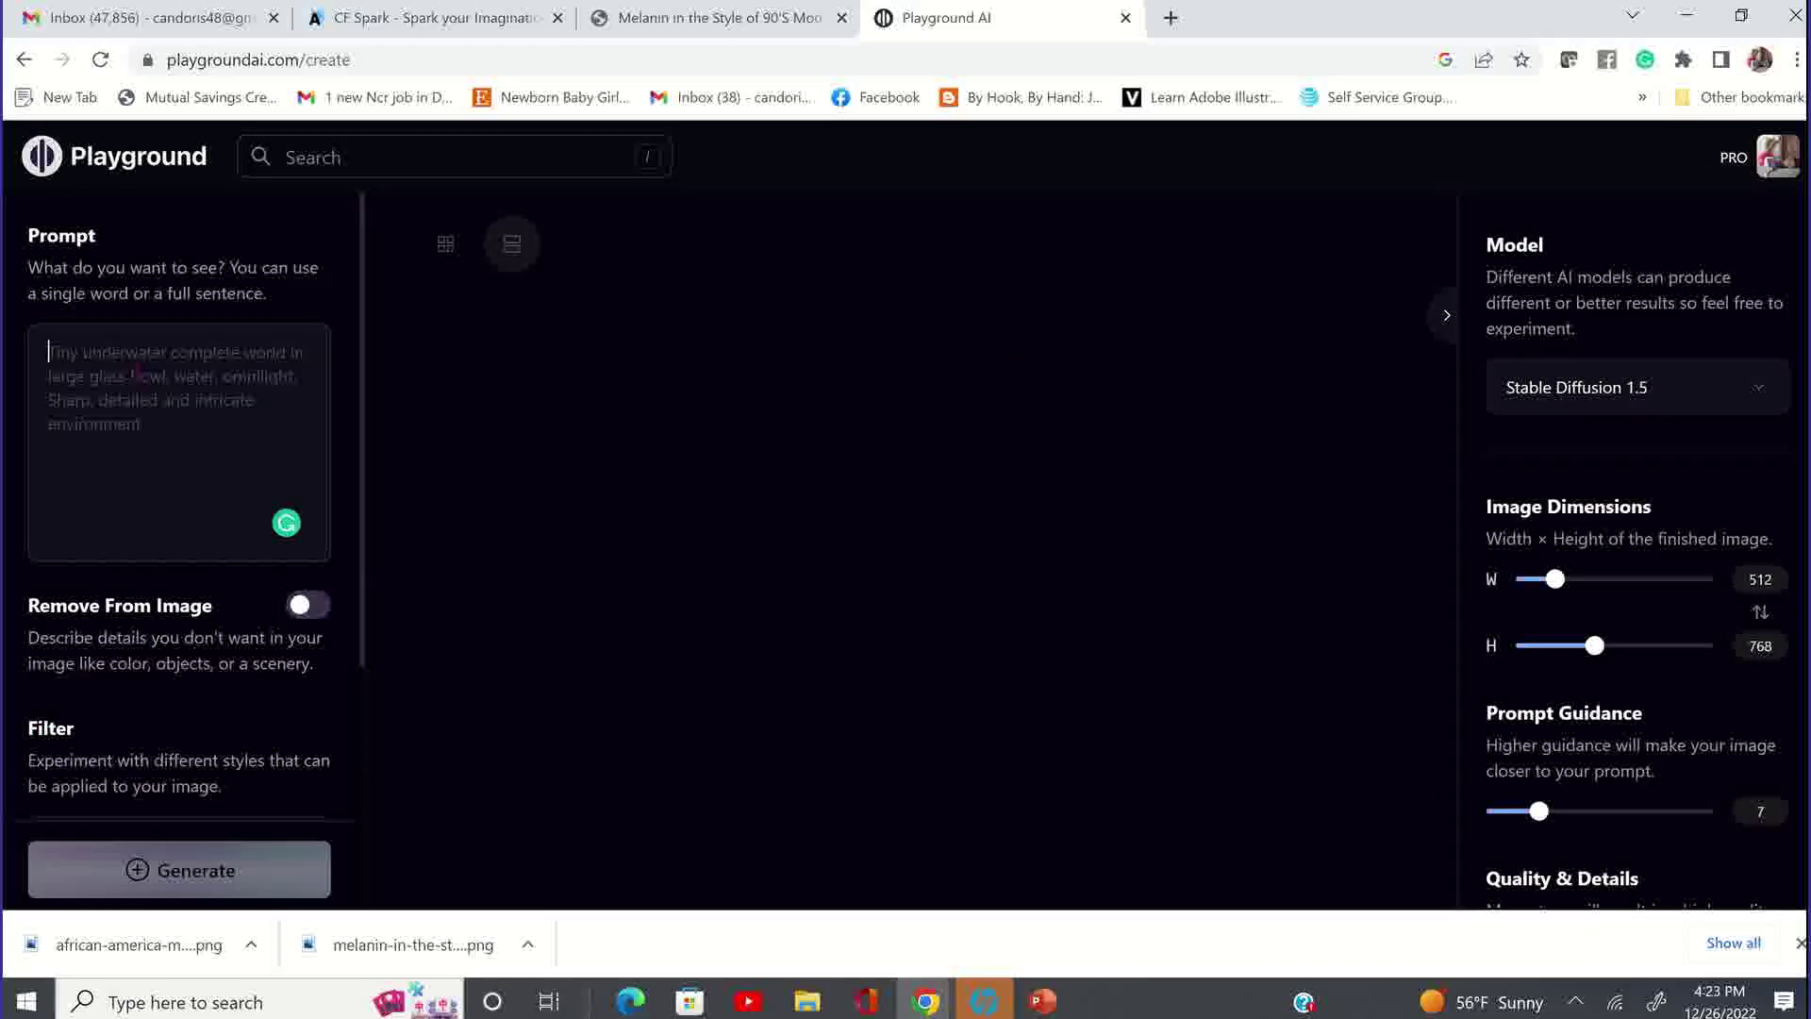
{"action": "key", "text": "ctrl+v"}
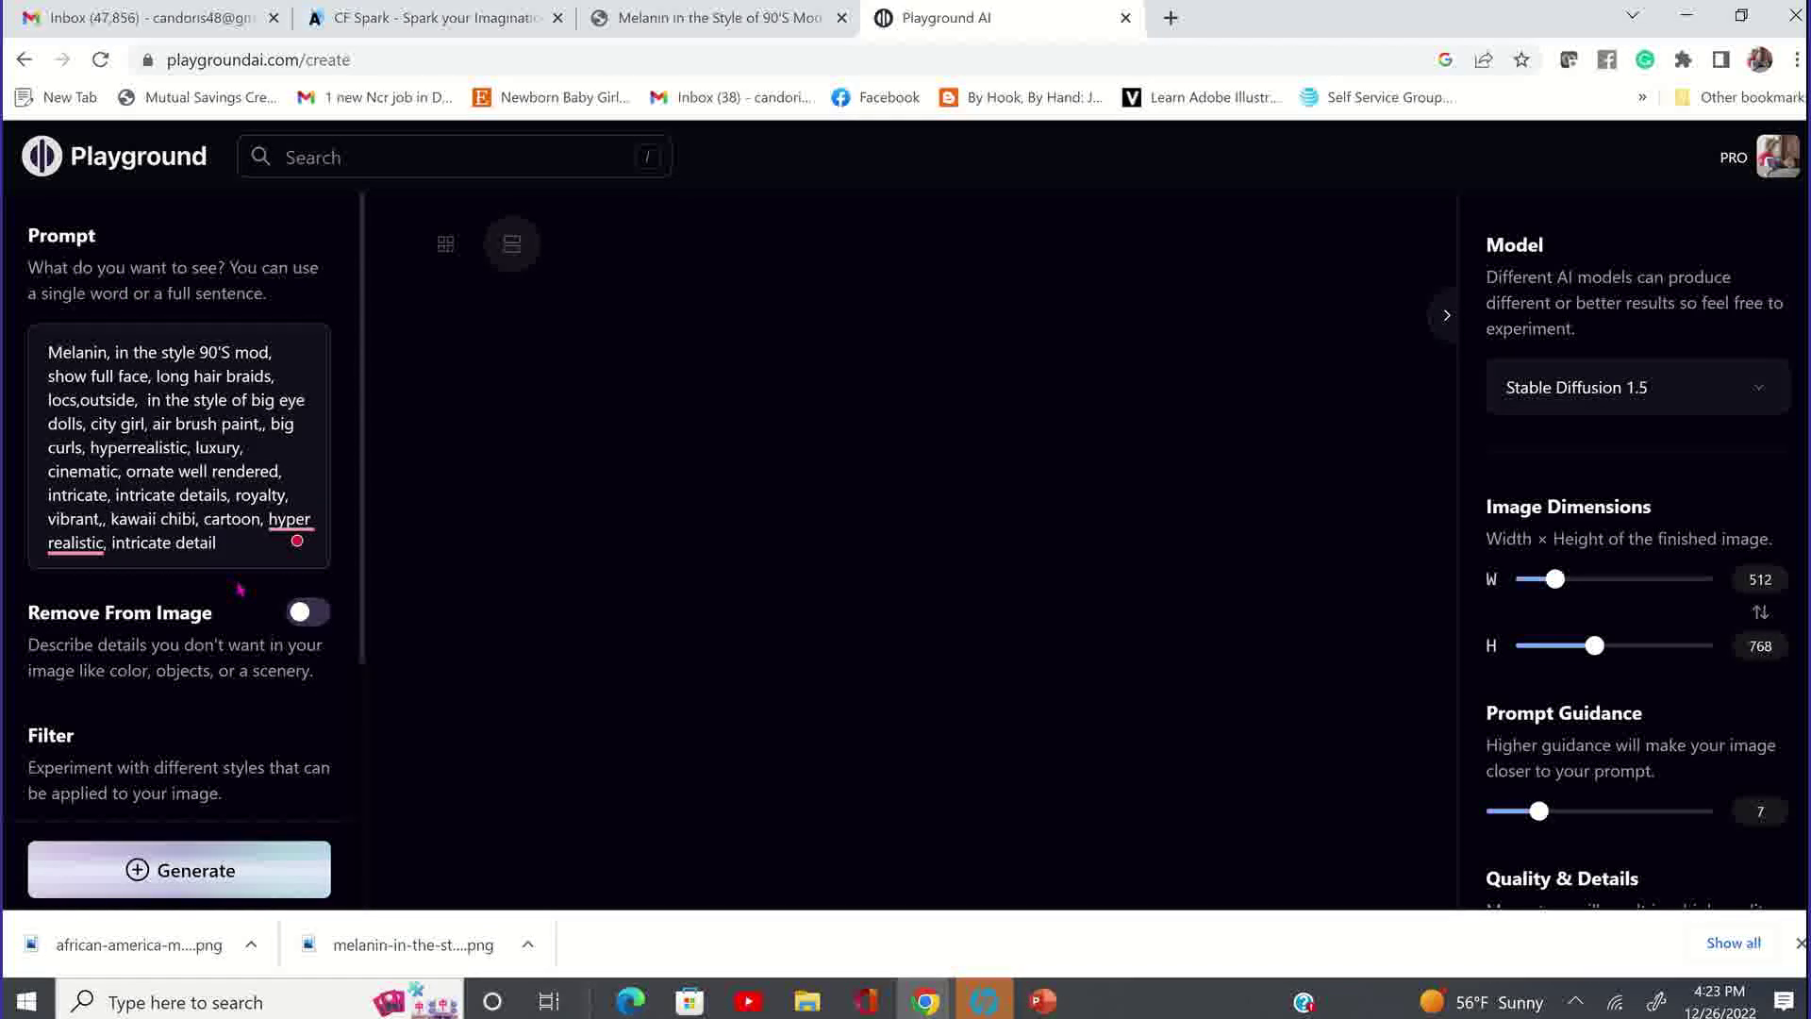
{"action": "left_click", "coordinate": [359, 789]}
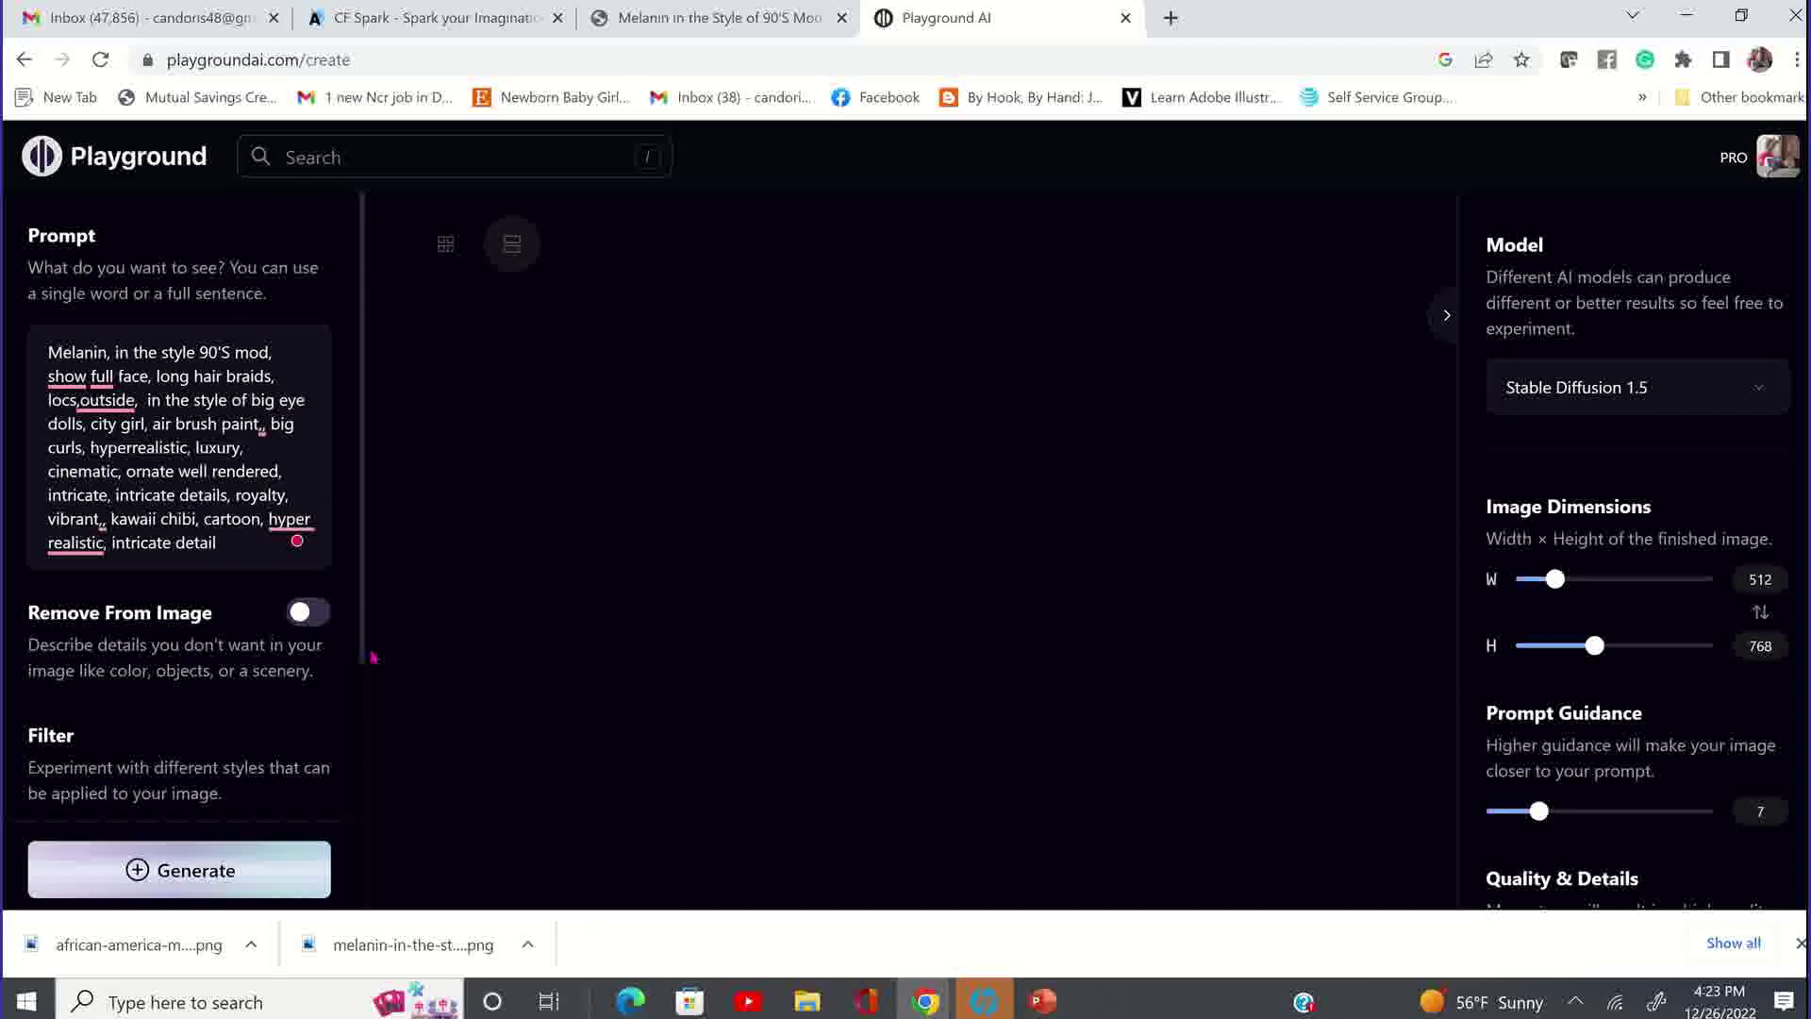
{"action": "left_click_drag", "start_coordinate": [362, 649], "coordinate": [367, 821]}
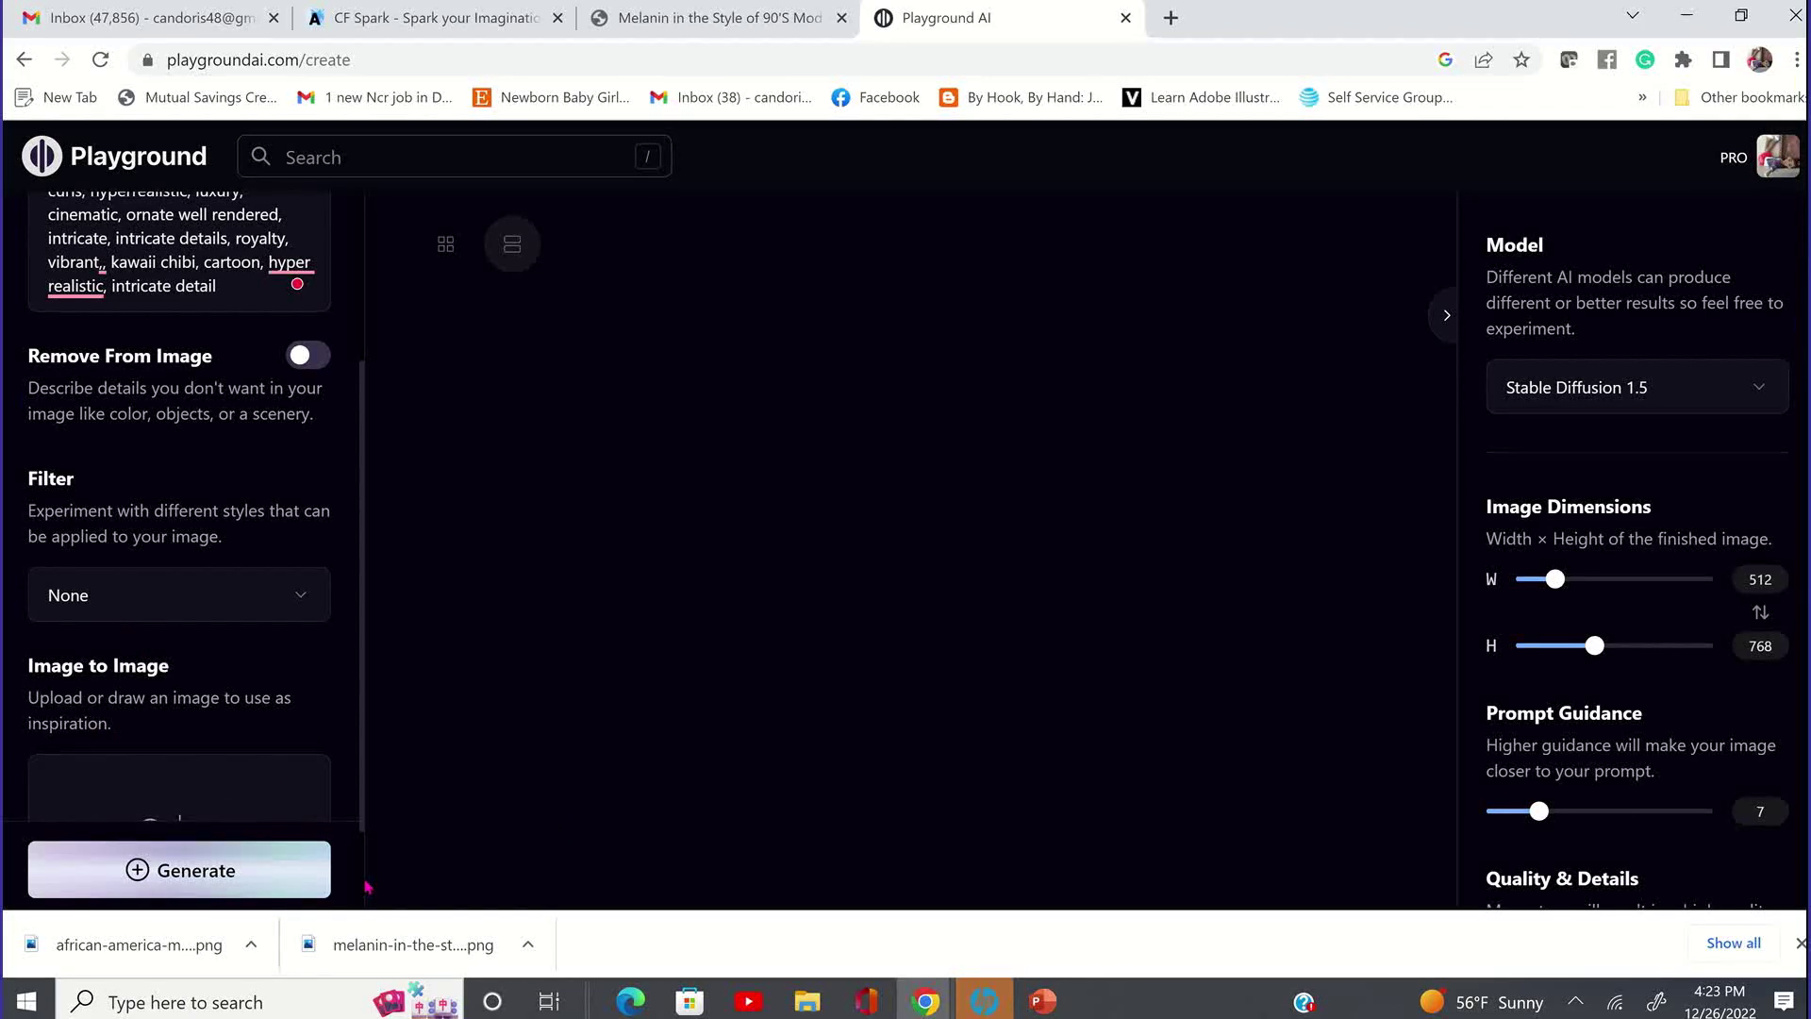
{"action": "scroll", "coordinate": [355, 854], "scroll_direction": "down", "scroll_amount": 2}
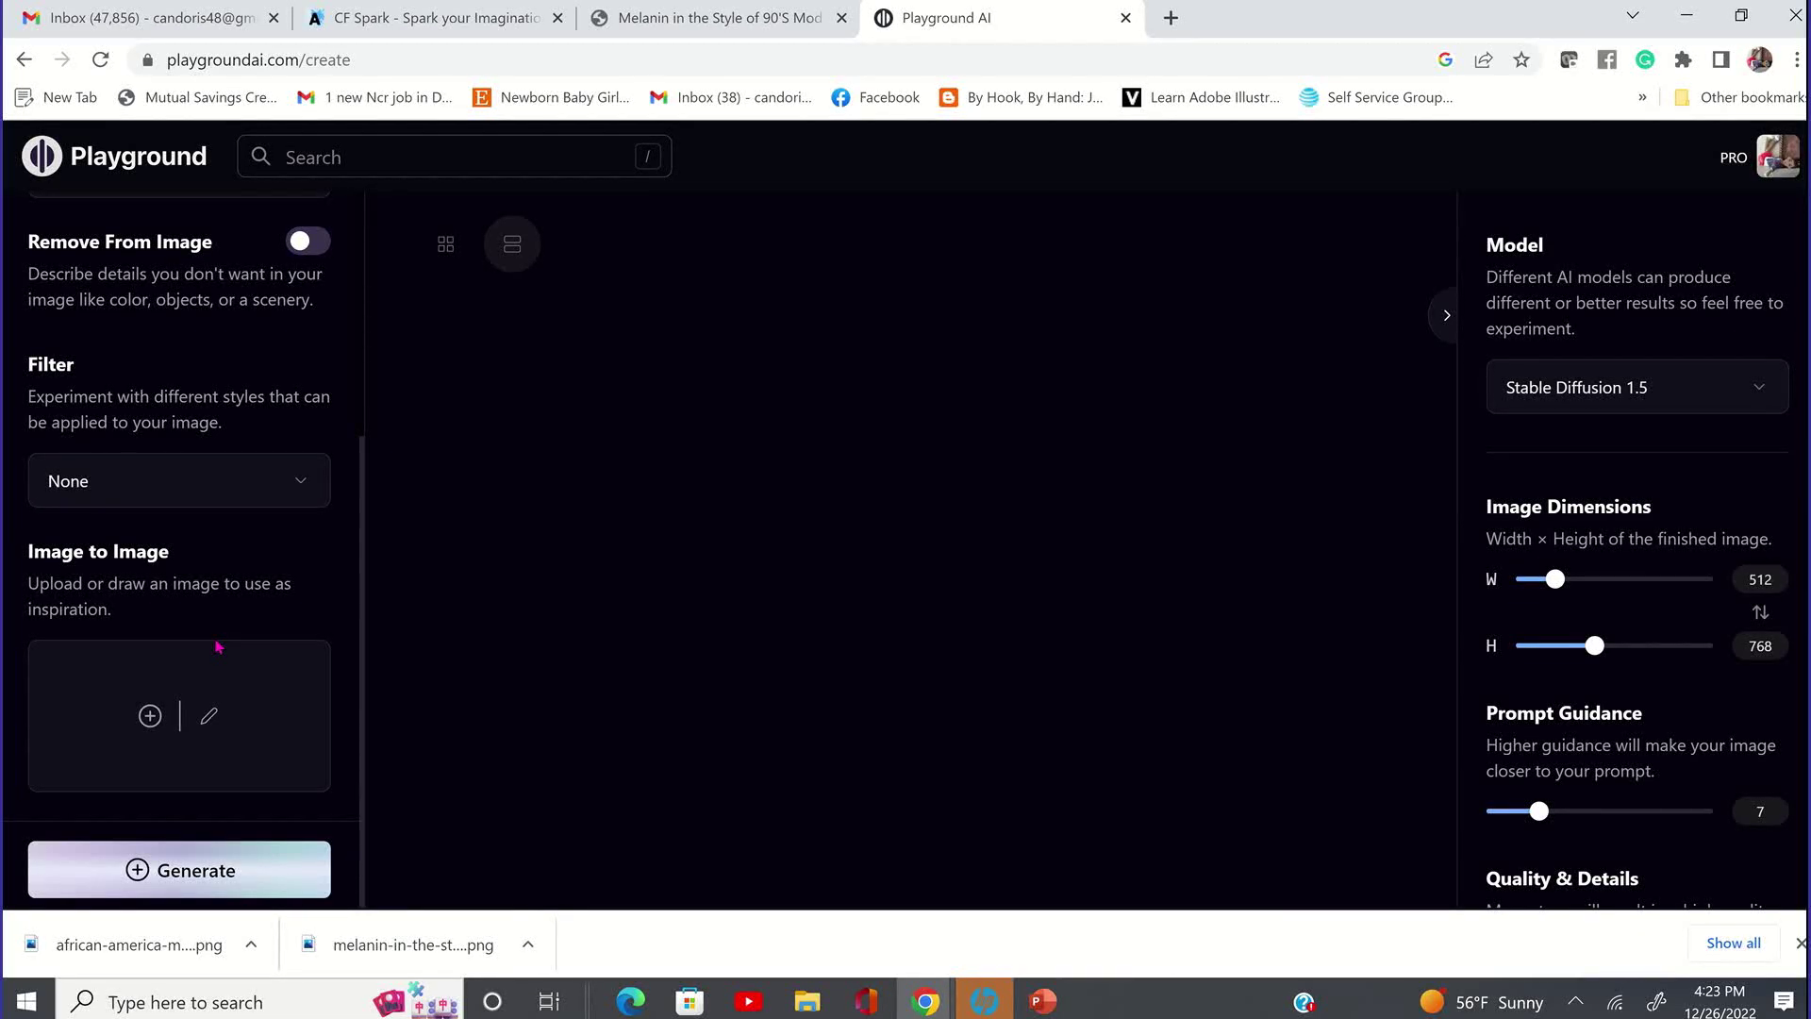
{"action": "left_click", "coordinate": [150, 715]}
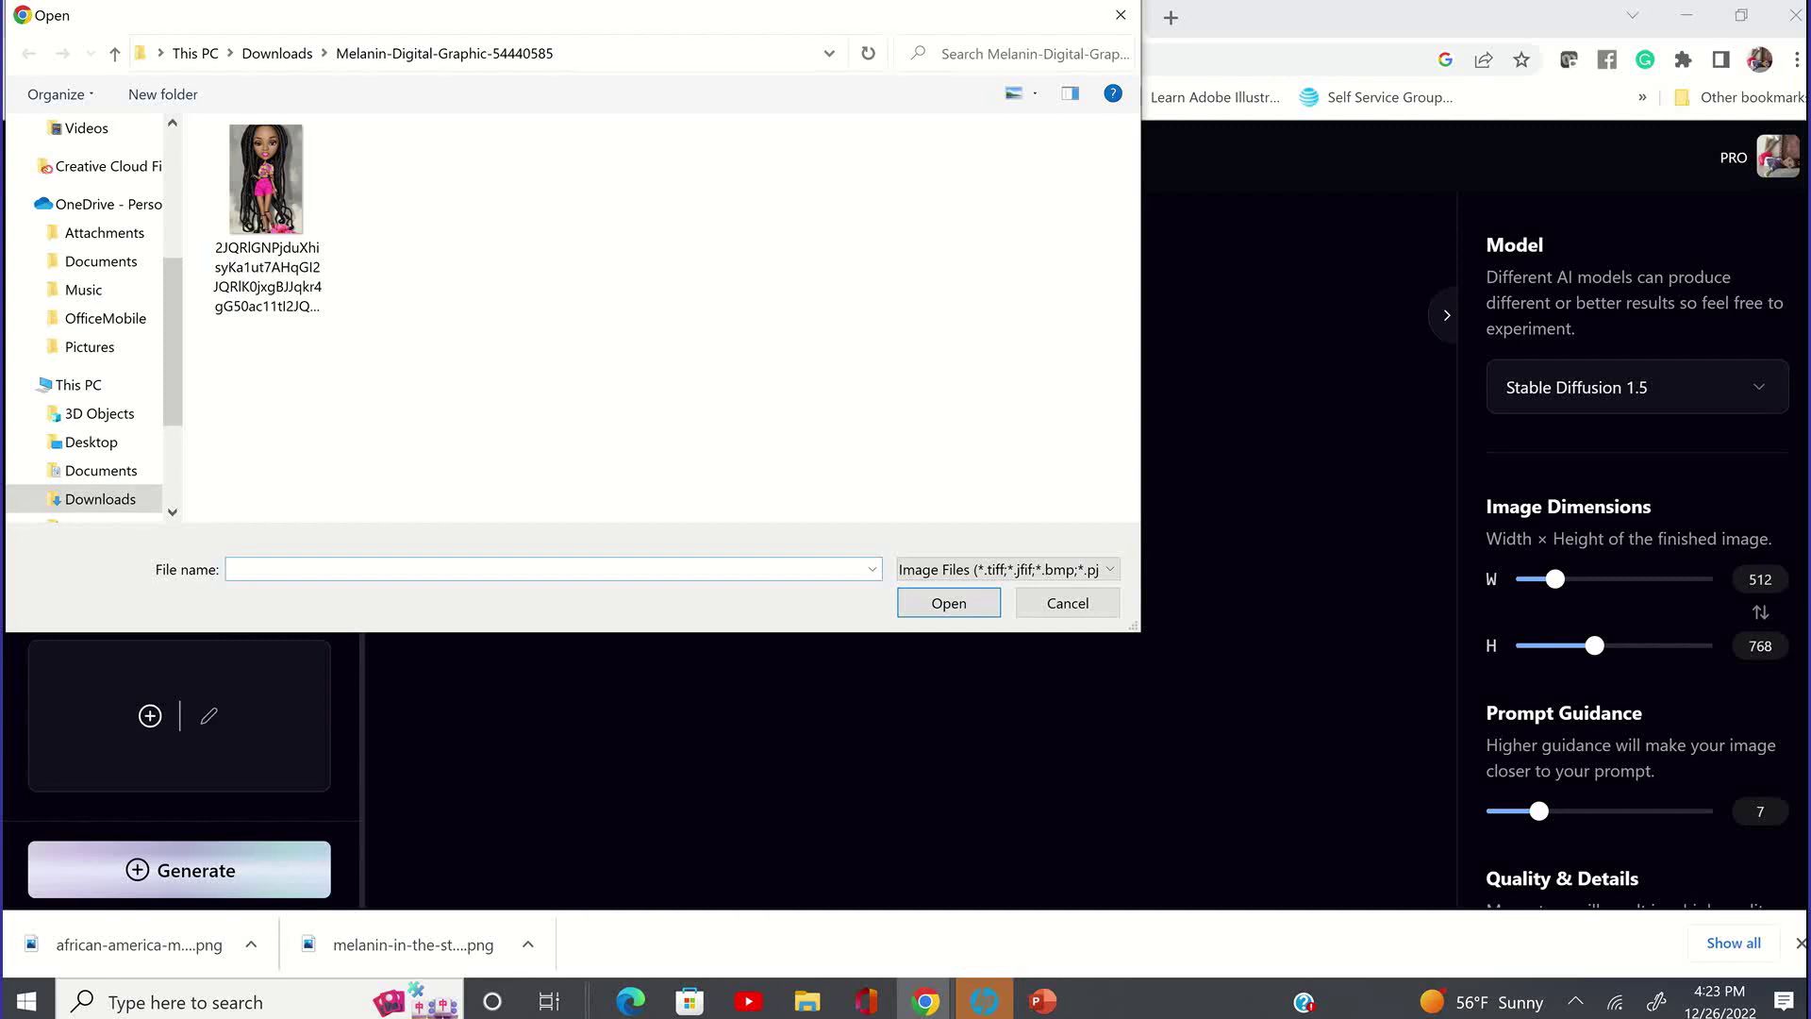
- Load the braided doll PNG from Downloads > Melanin-In-The-Style-Of-54436940 as the Image to Image reference
{"action": "mouse_move", "coordinate": [906, 4]}
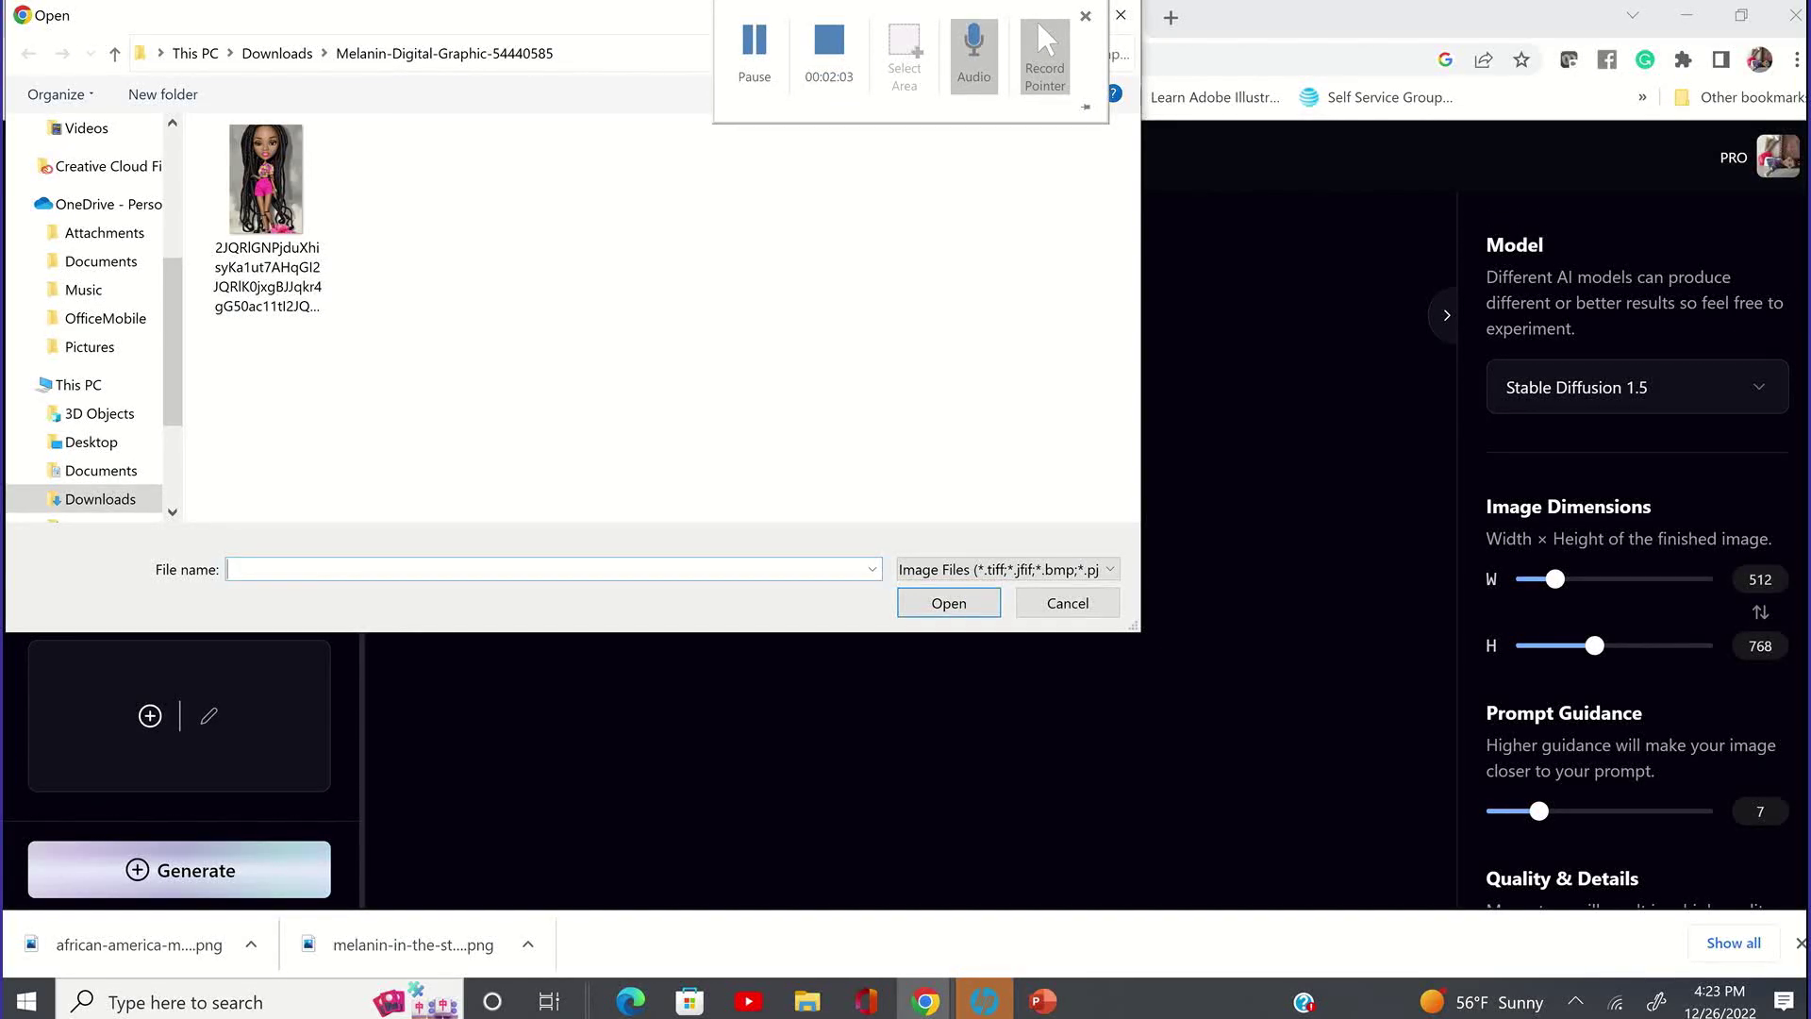
{"action": "left_click", "coordinate": [117, 499]}
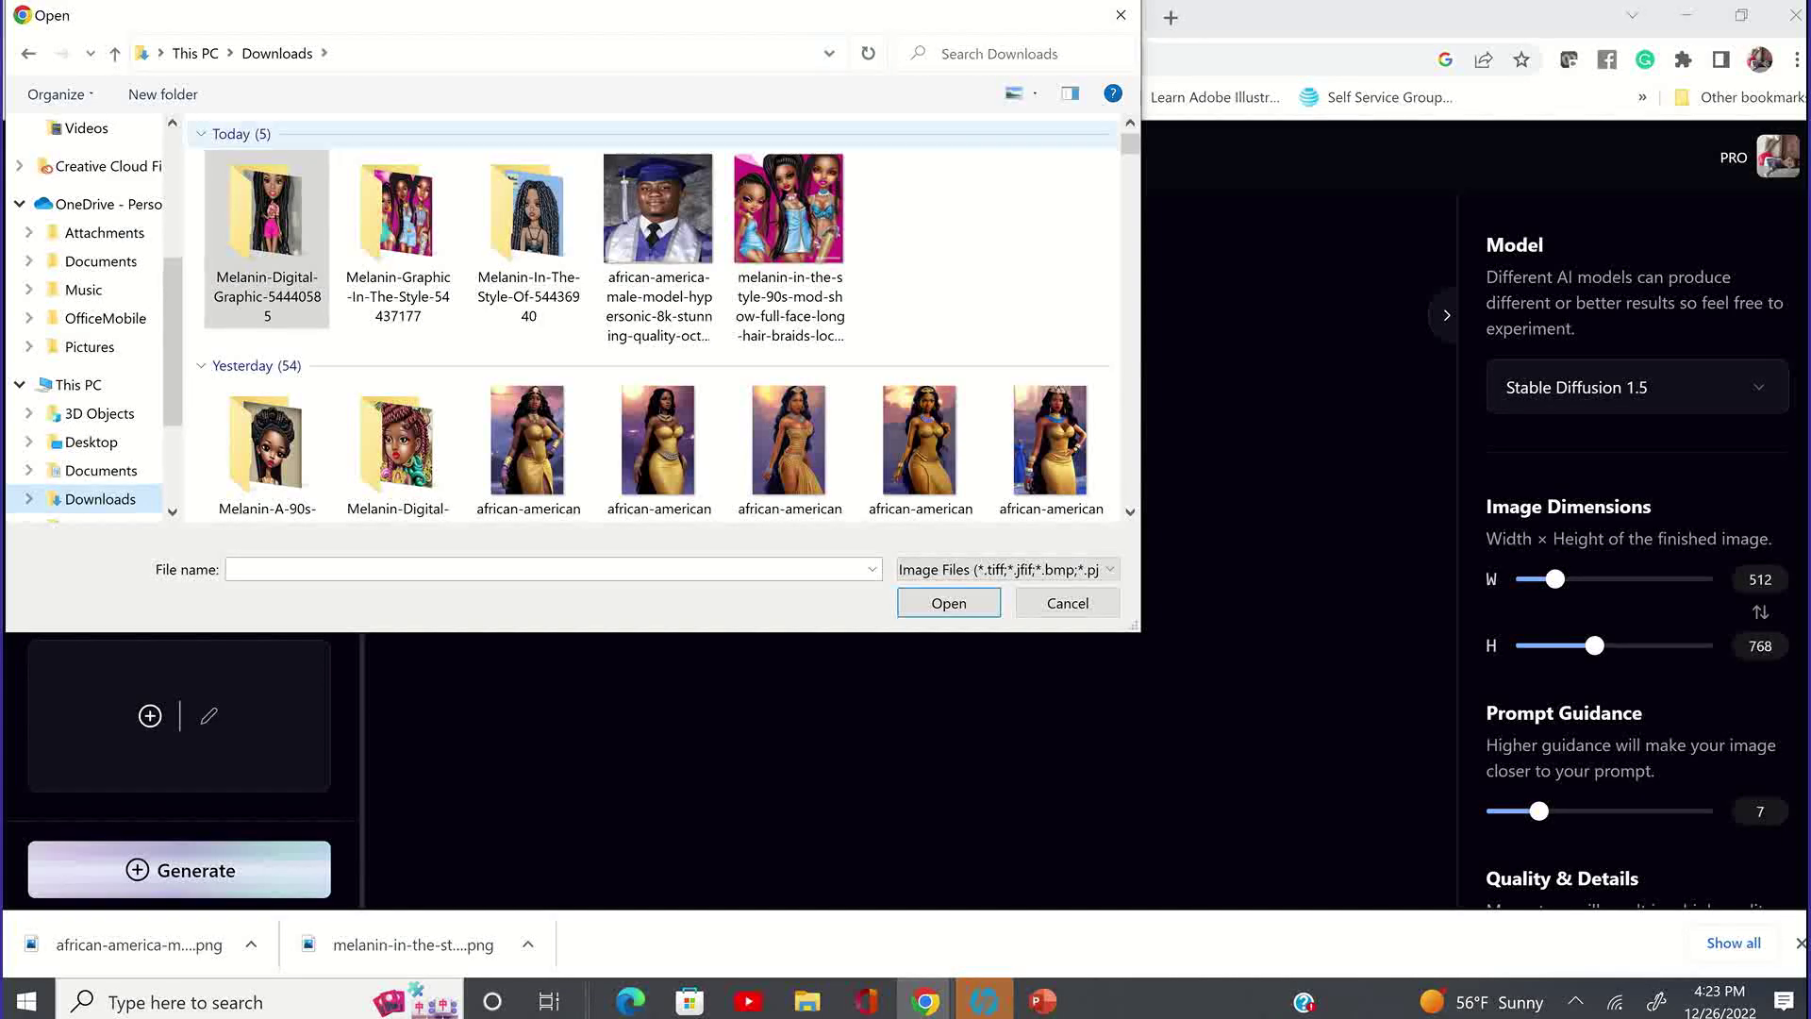
{"action": "left_click", "coordinate": [530, 217]}
{"action": "double_click", "coordinate": [530, 217]}
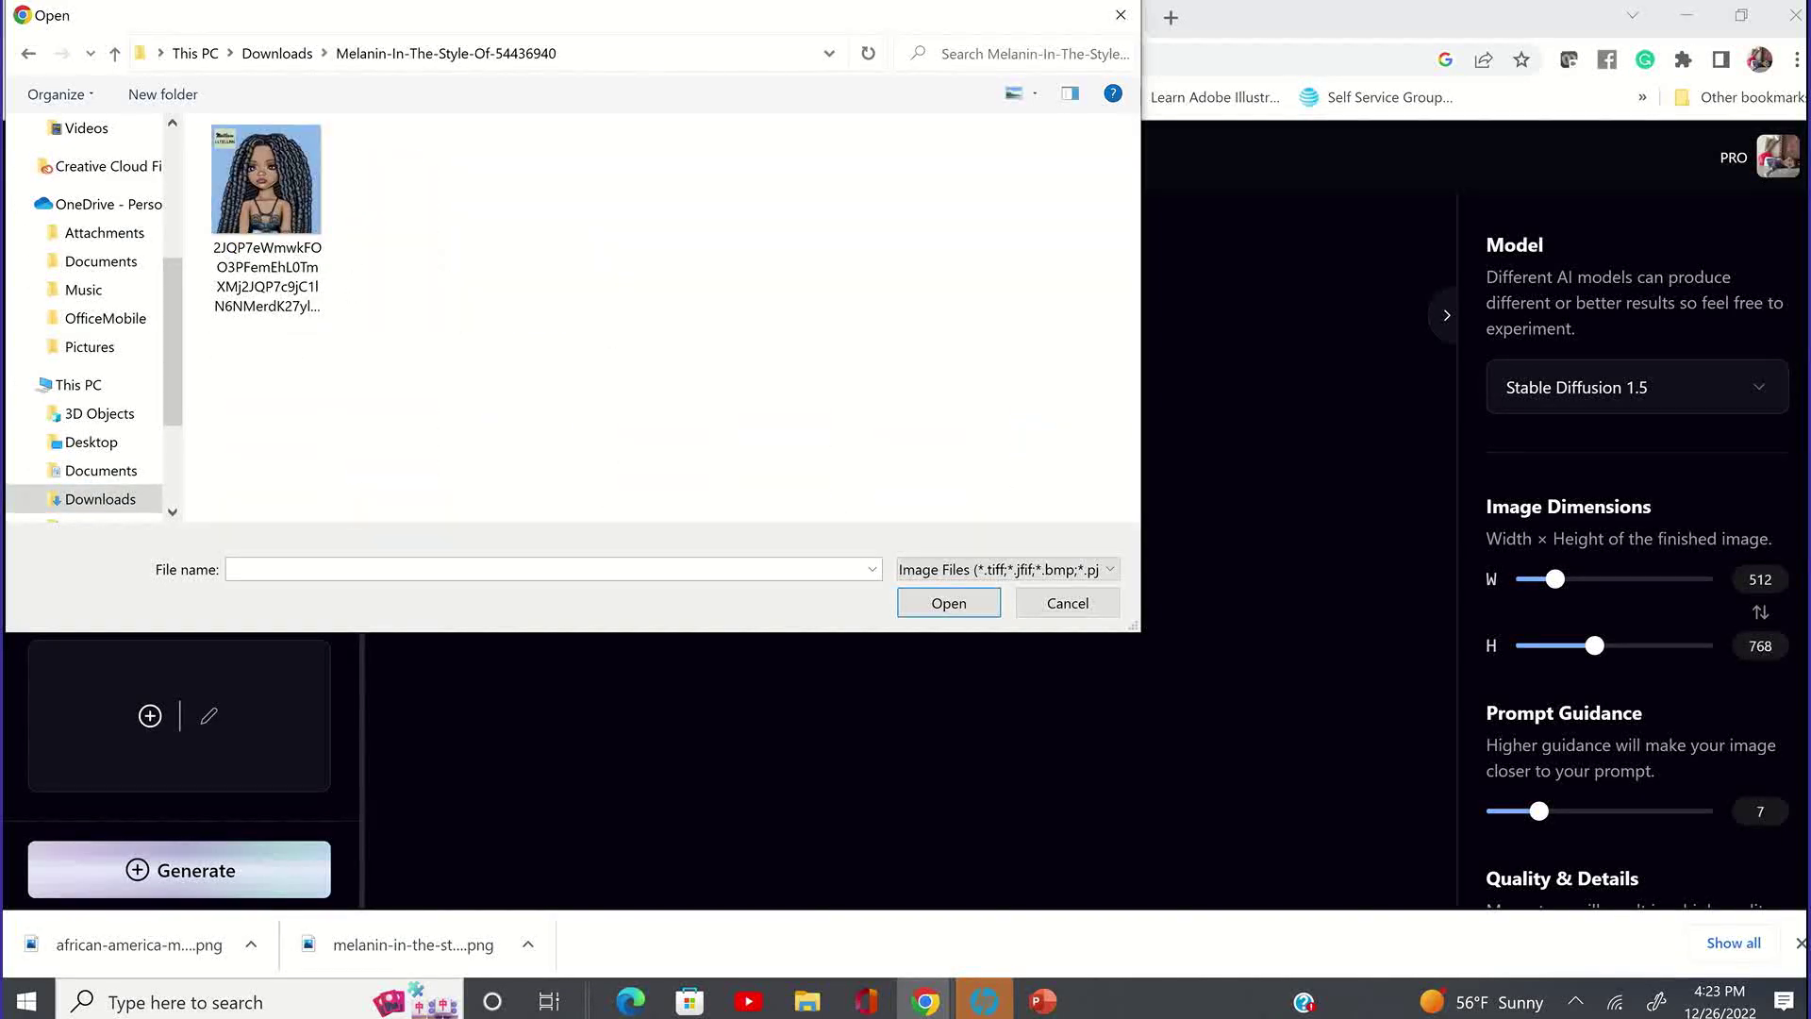
{"action": "left_click", "coordinate": [266, 179]}
{"action": "left_click", "coordinate": [949, 603]}
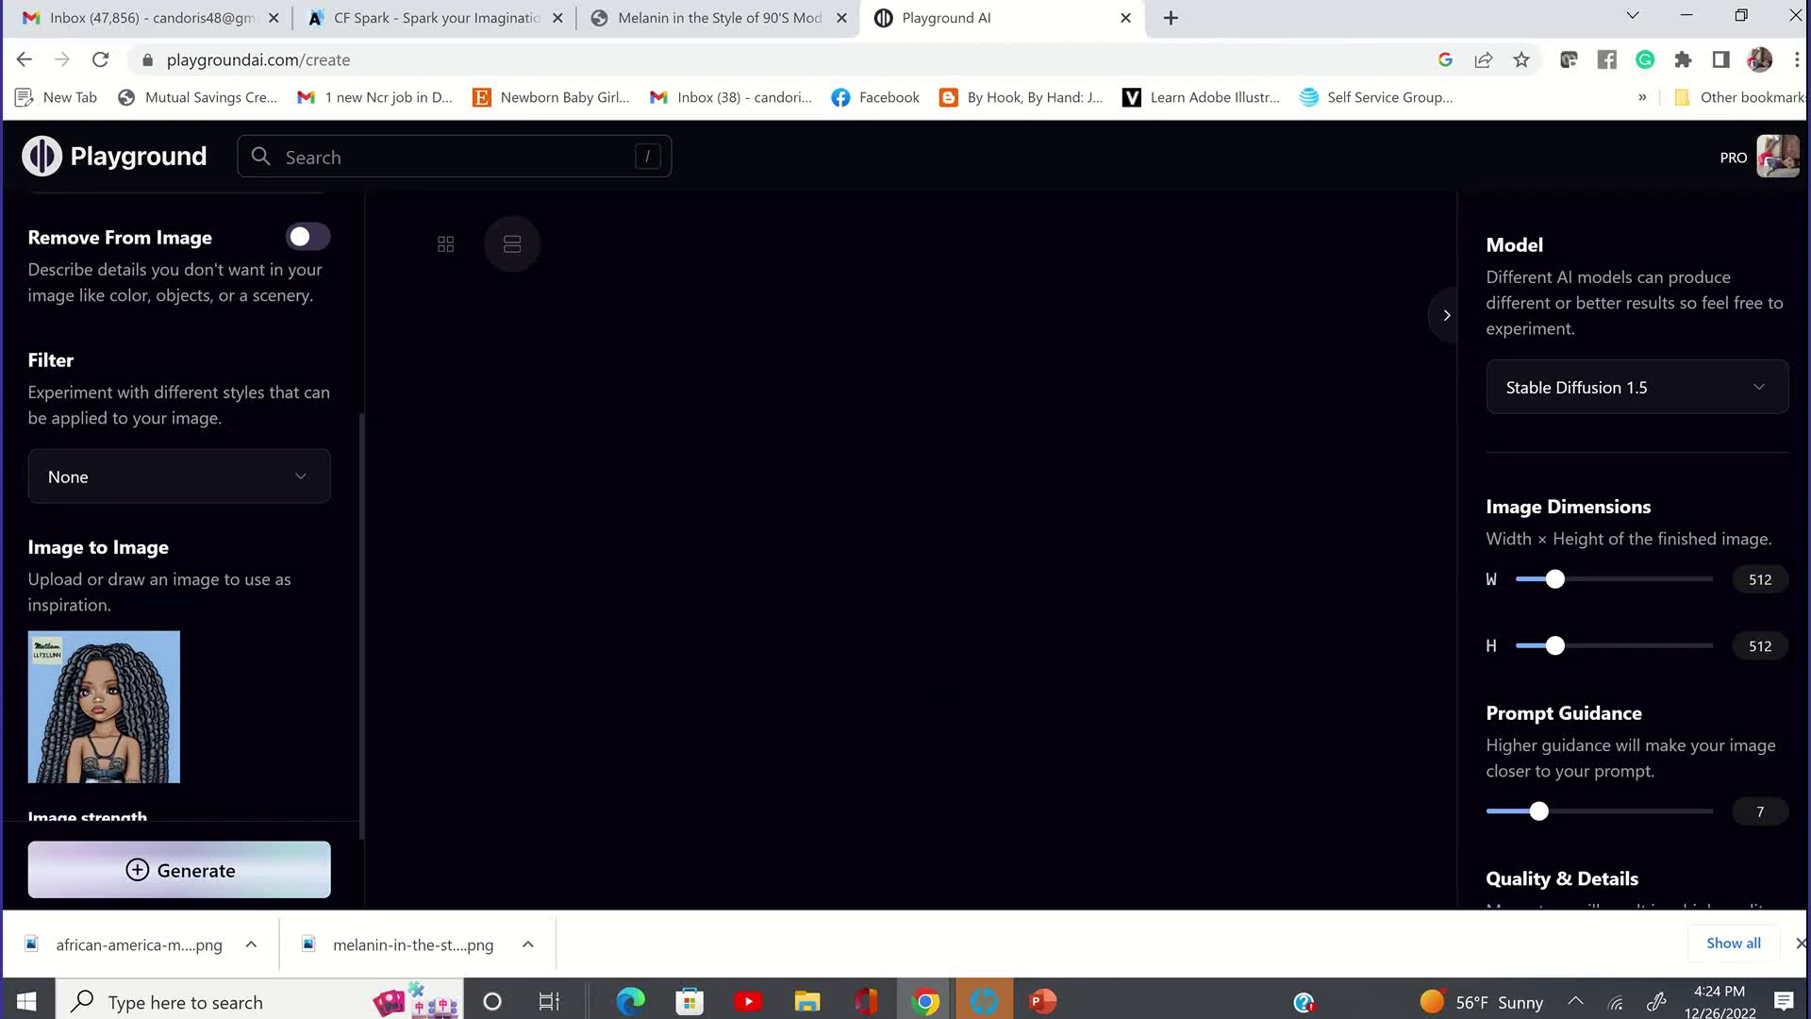
- Set the reference's Image strength to 76, then nudge it down to 74
{"action": "scroll", "coordinate": [348, 500], "scroll_direction": "down", "scroll_amount": 1}
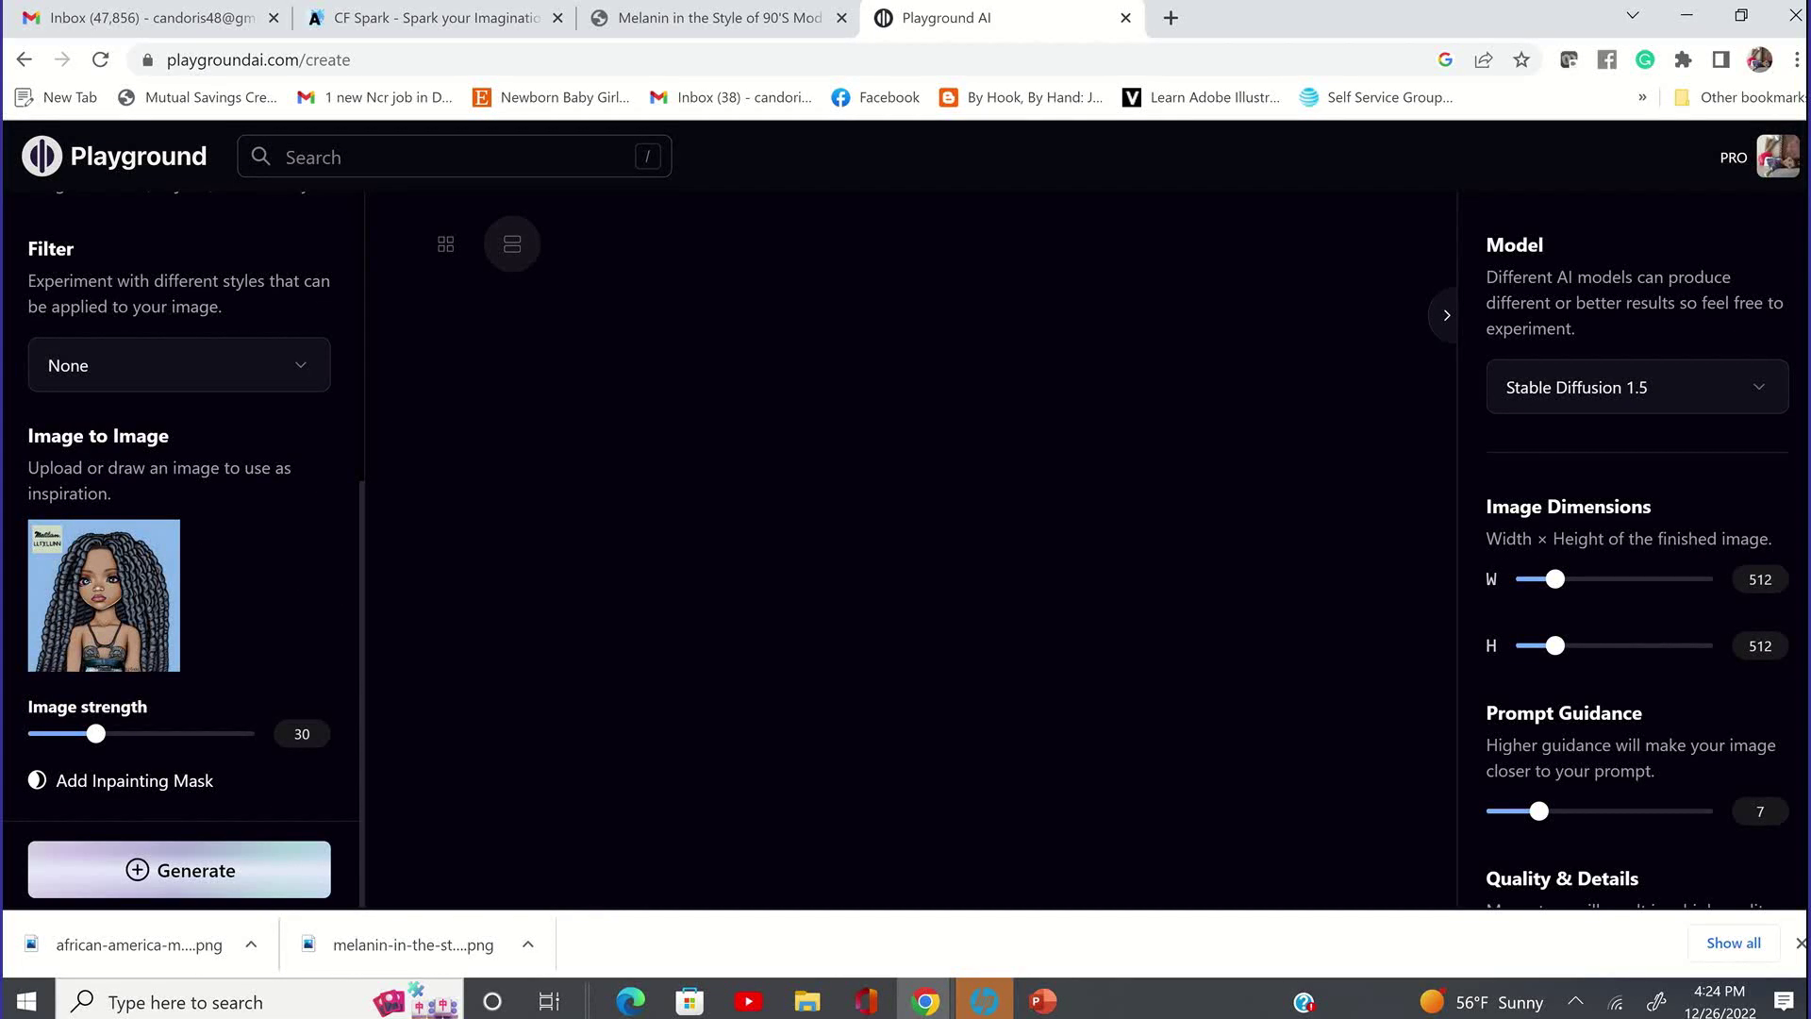
{"action": "left_click", "coordinate": [202, 735]}
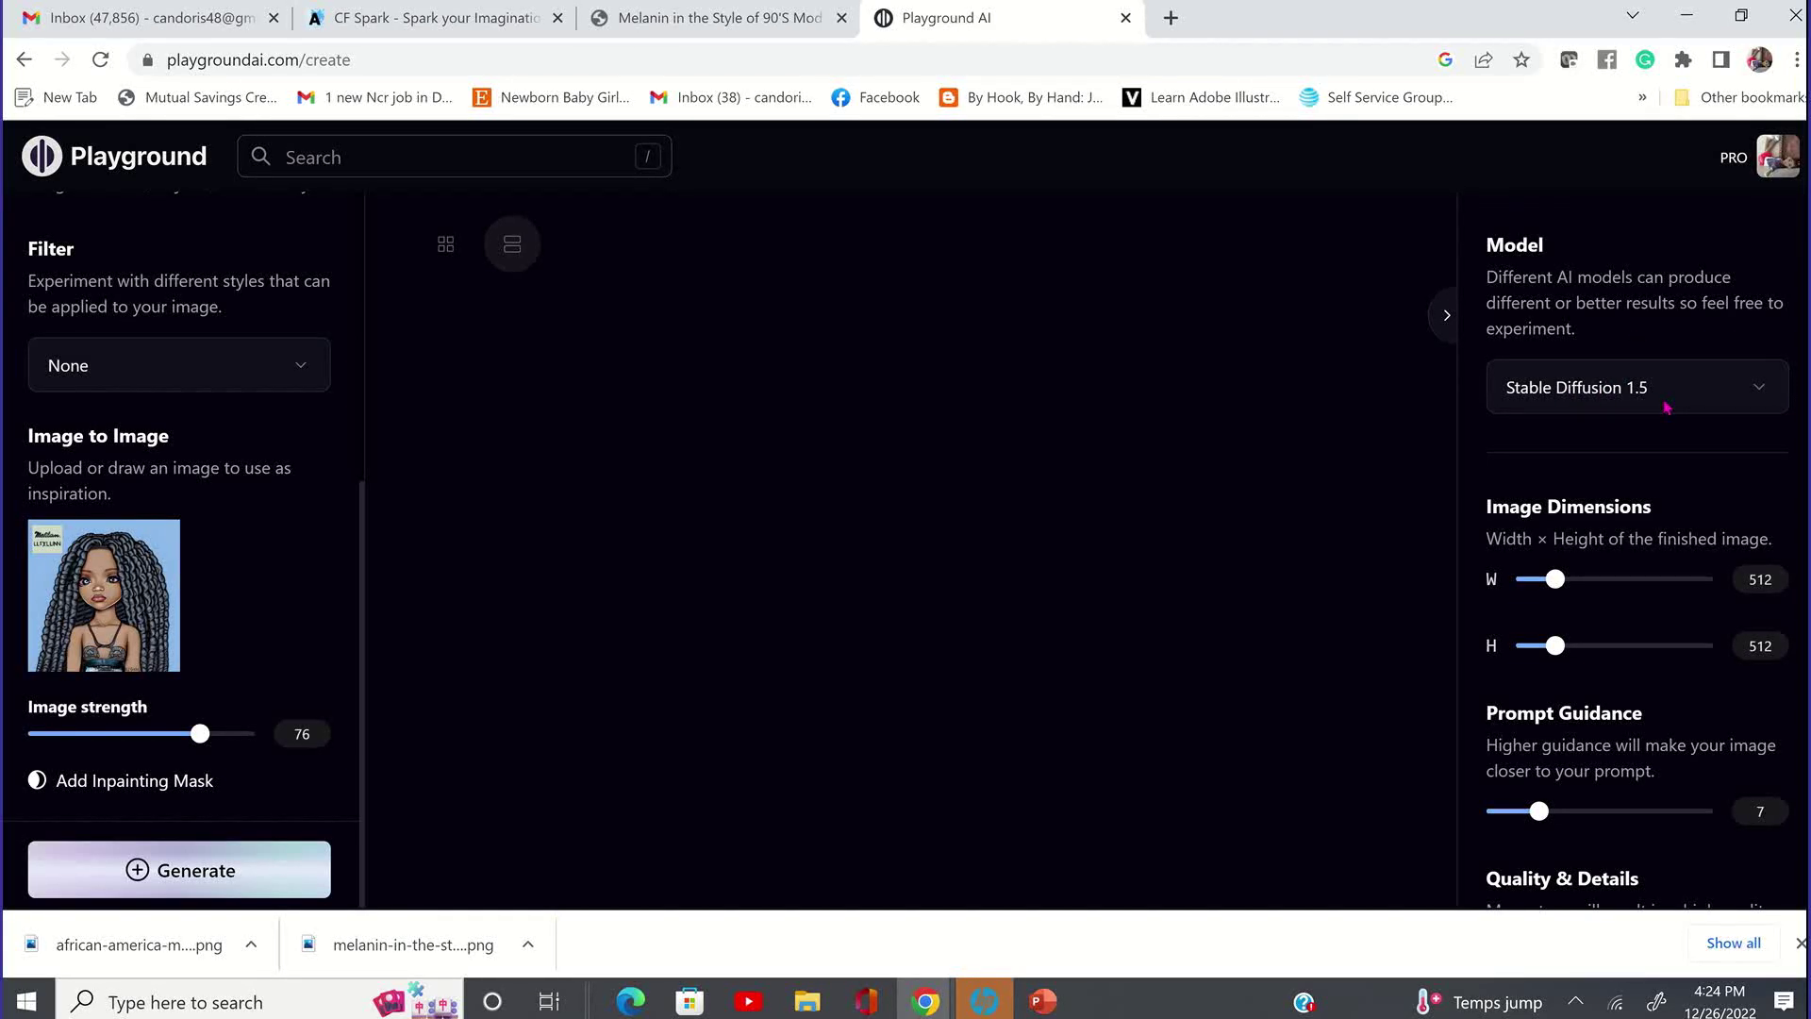
{"action": "key", "text": "Left"}
{"action": "key", "text": "Left"}
{"action": "scroll", "coordinate": [1690, 377], "scroll_direction": "down", "scroll_amount": 3}
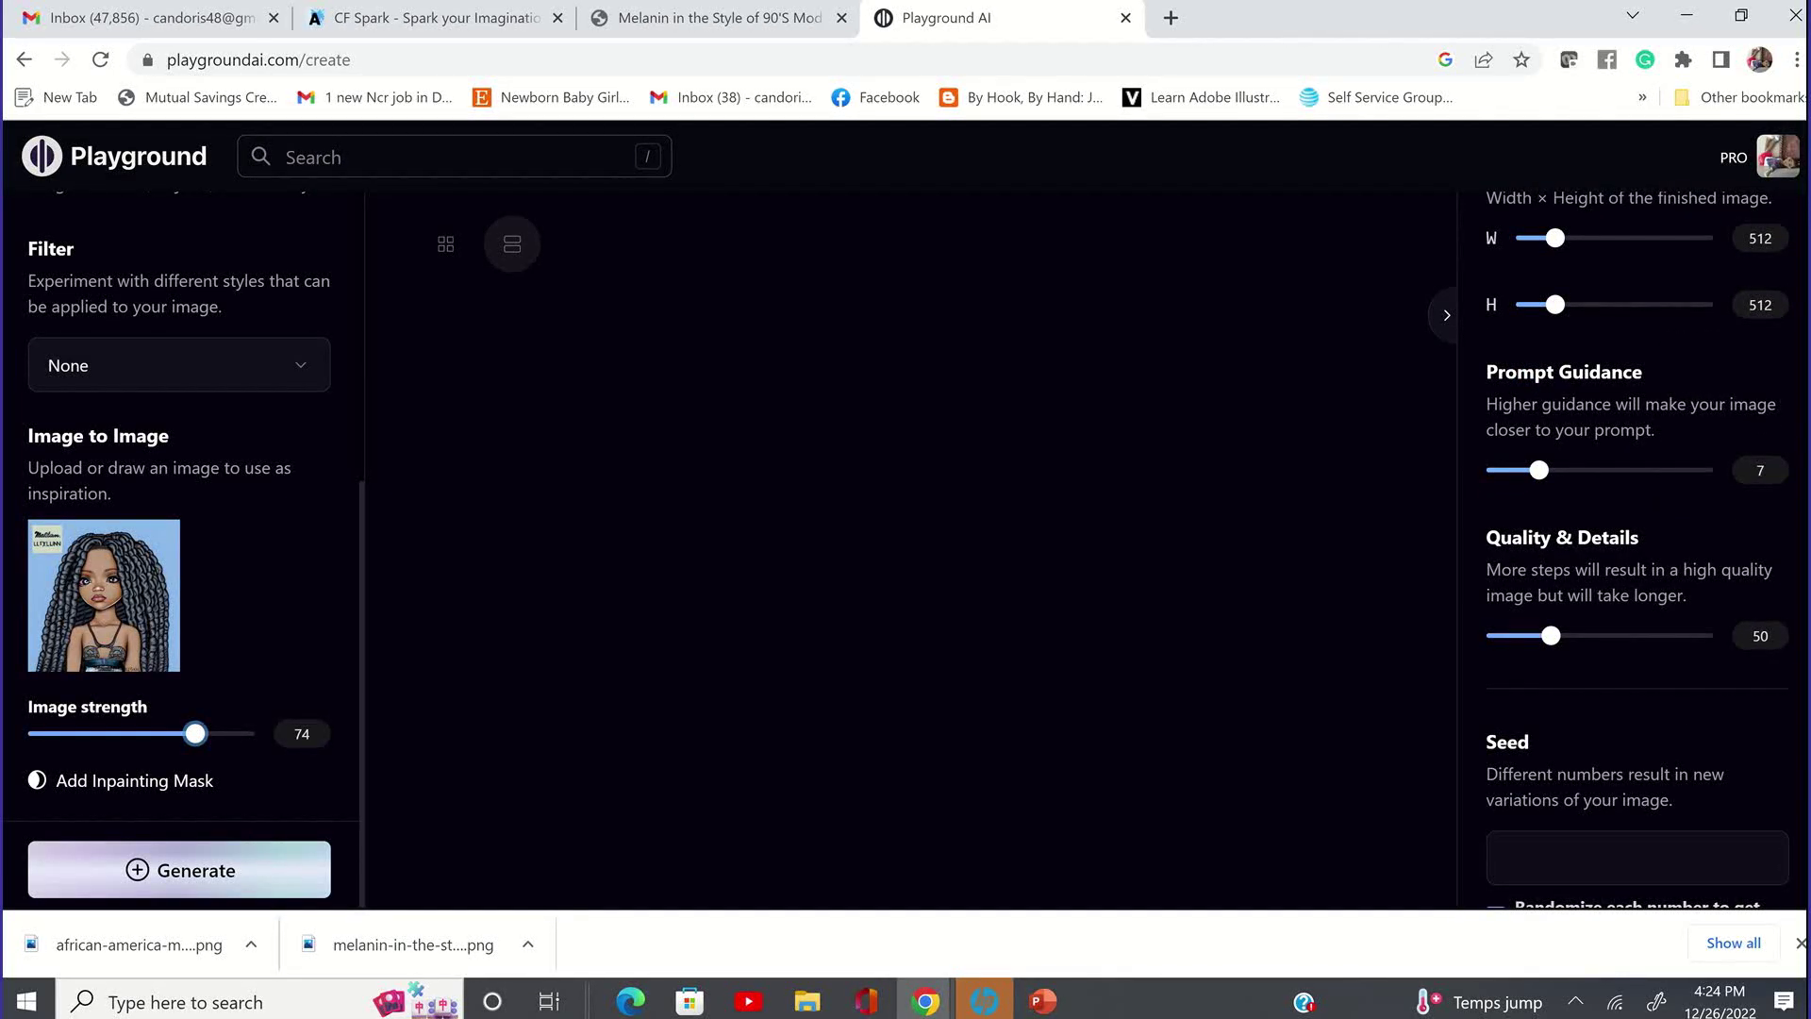
{"action": "scroll", "coordinate": [1674, 591], "scroll_direction": "down", "scroll_amount": 3}
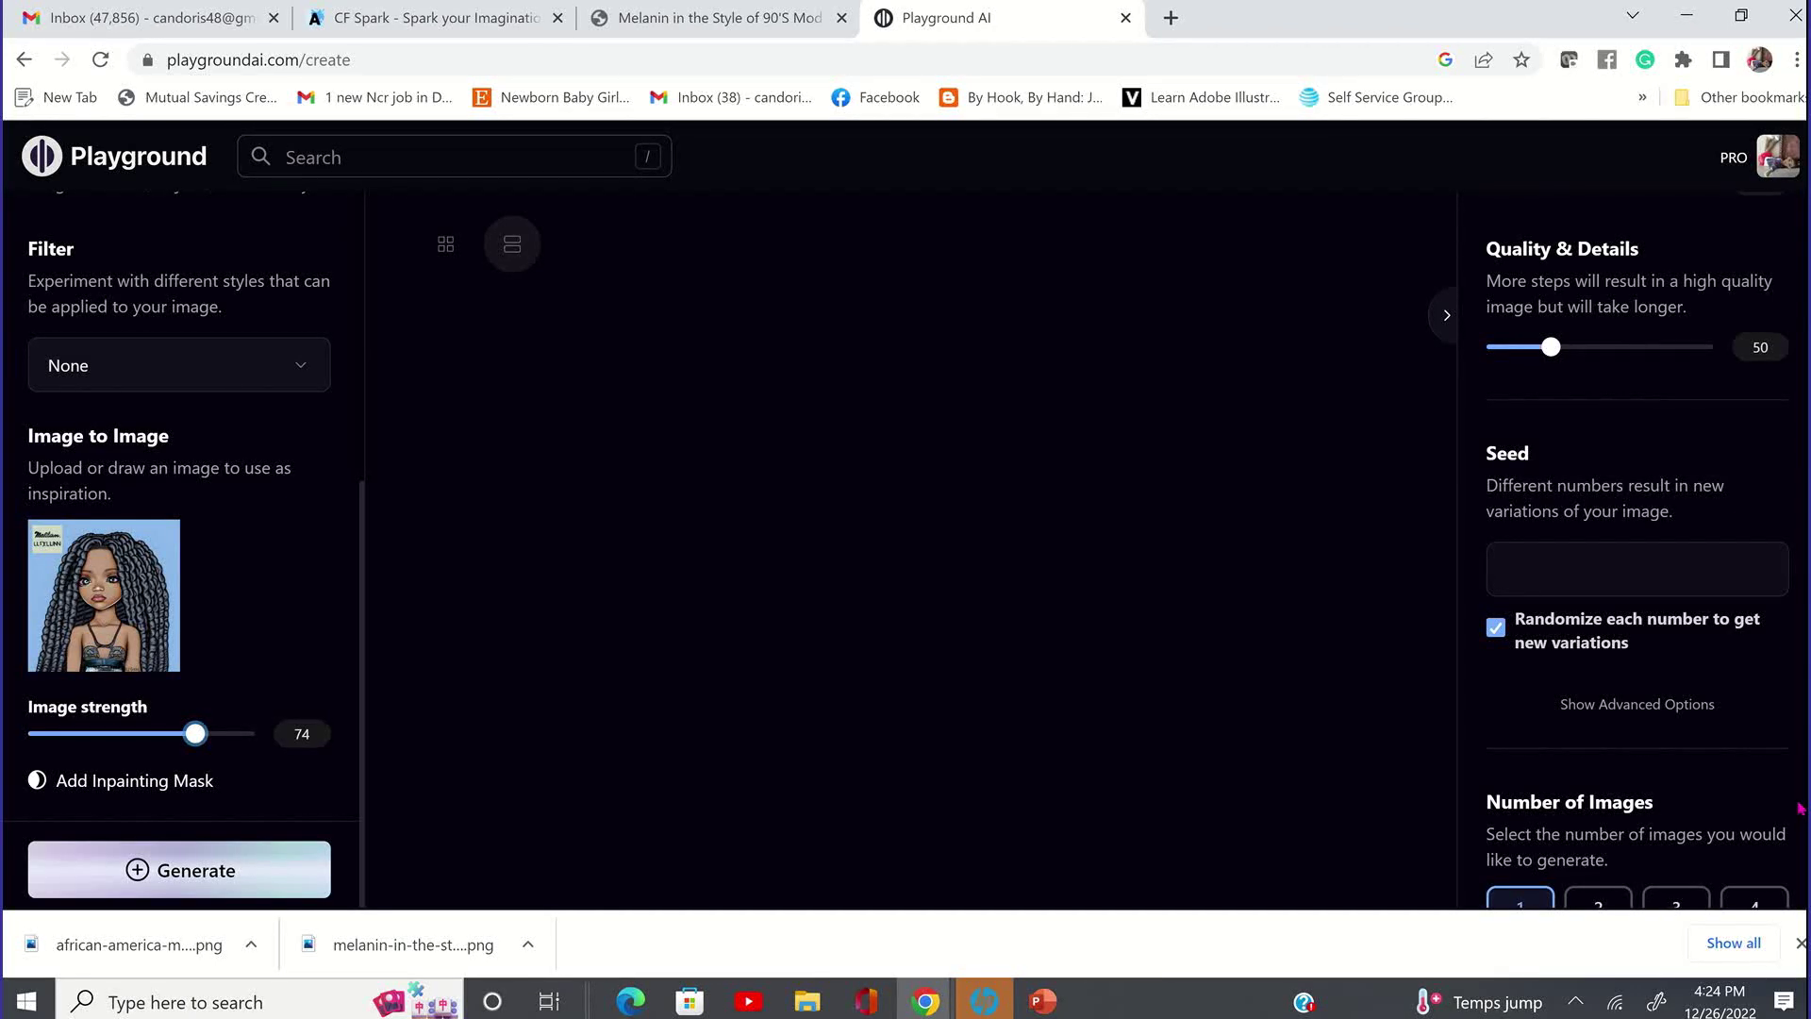
{"action": "scroll", "coordinate": [1637, 509], "scroll_direction": "down", "scroll_amount": 3}
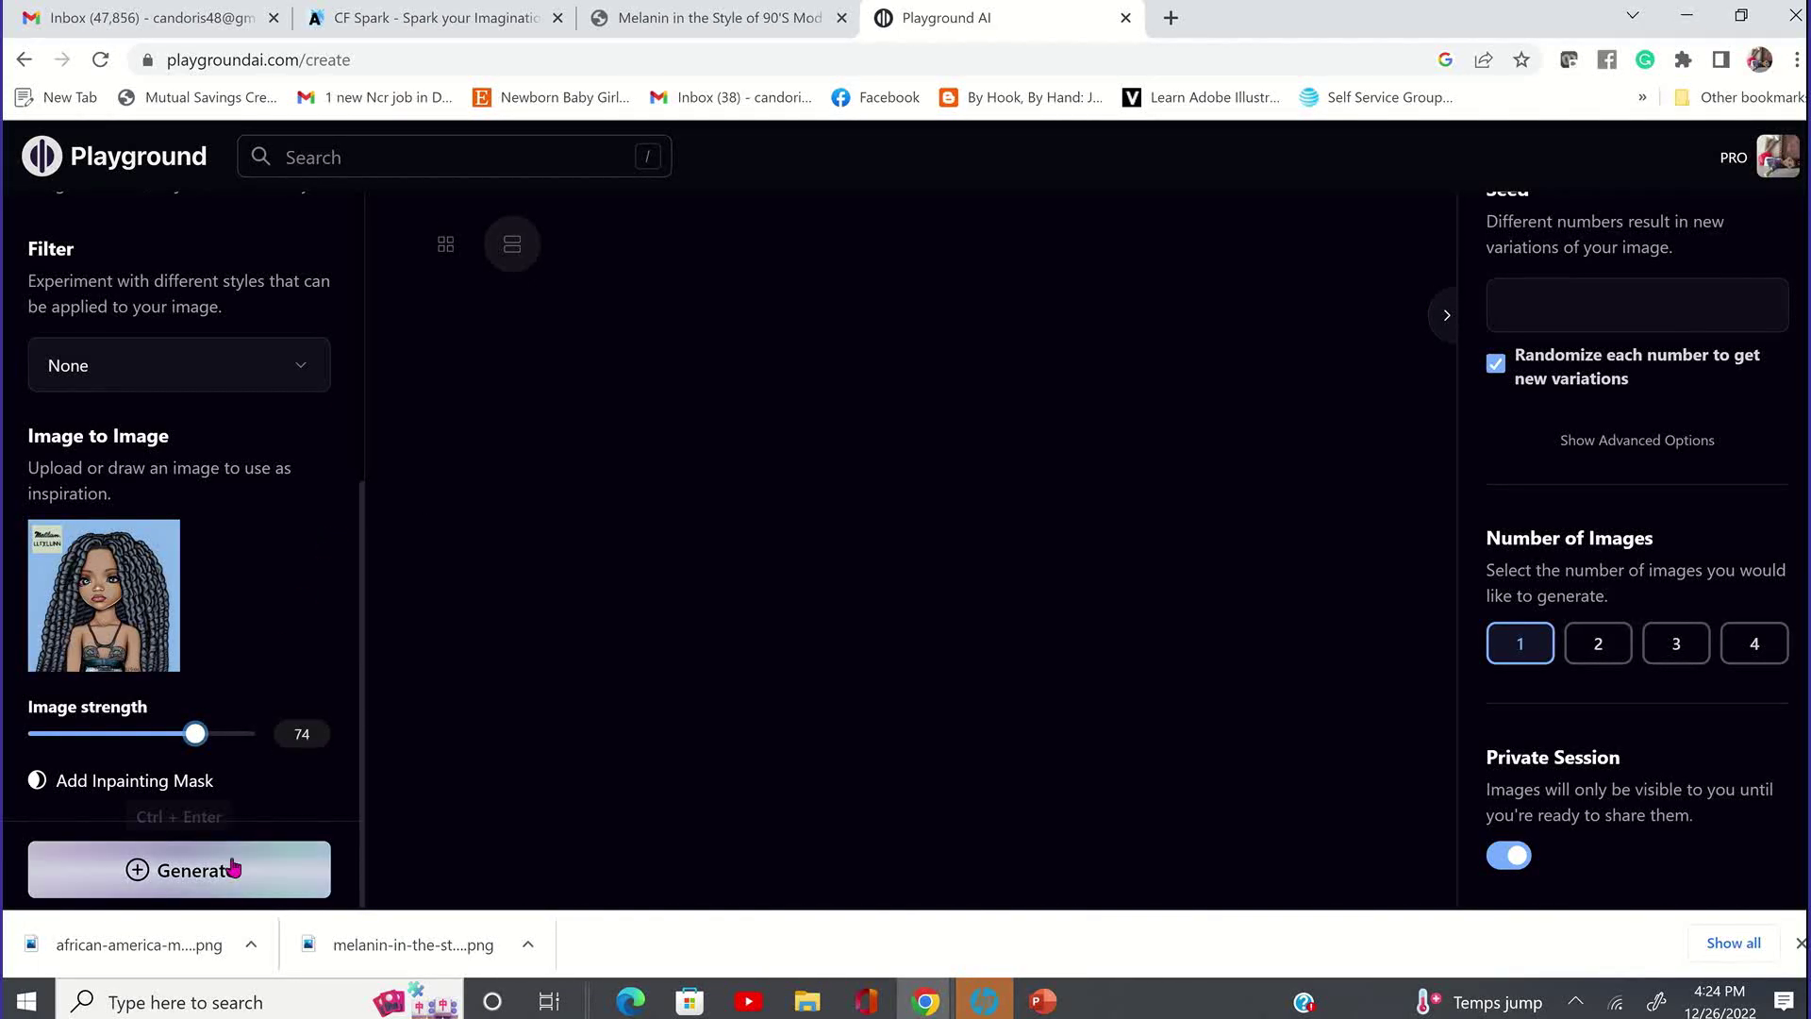
- Generate a doll image from the prompt and reference, then upscale it by 4x
{"action": "left_click", "coordinate": [230, 876]}
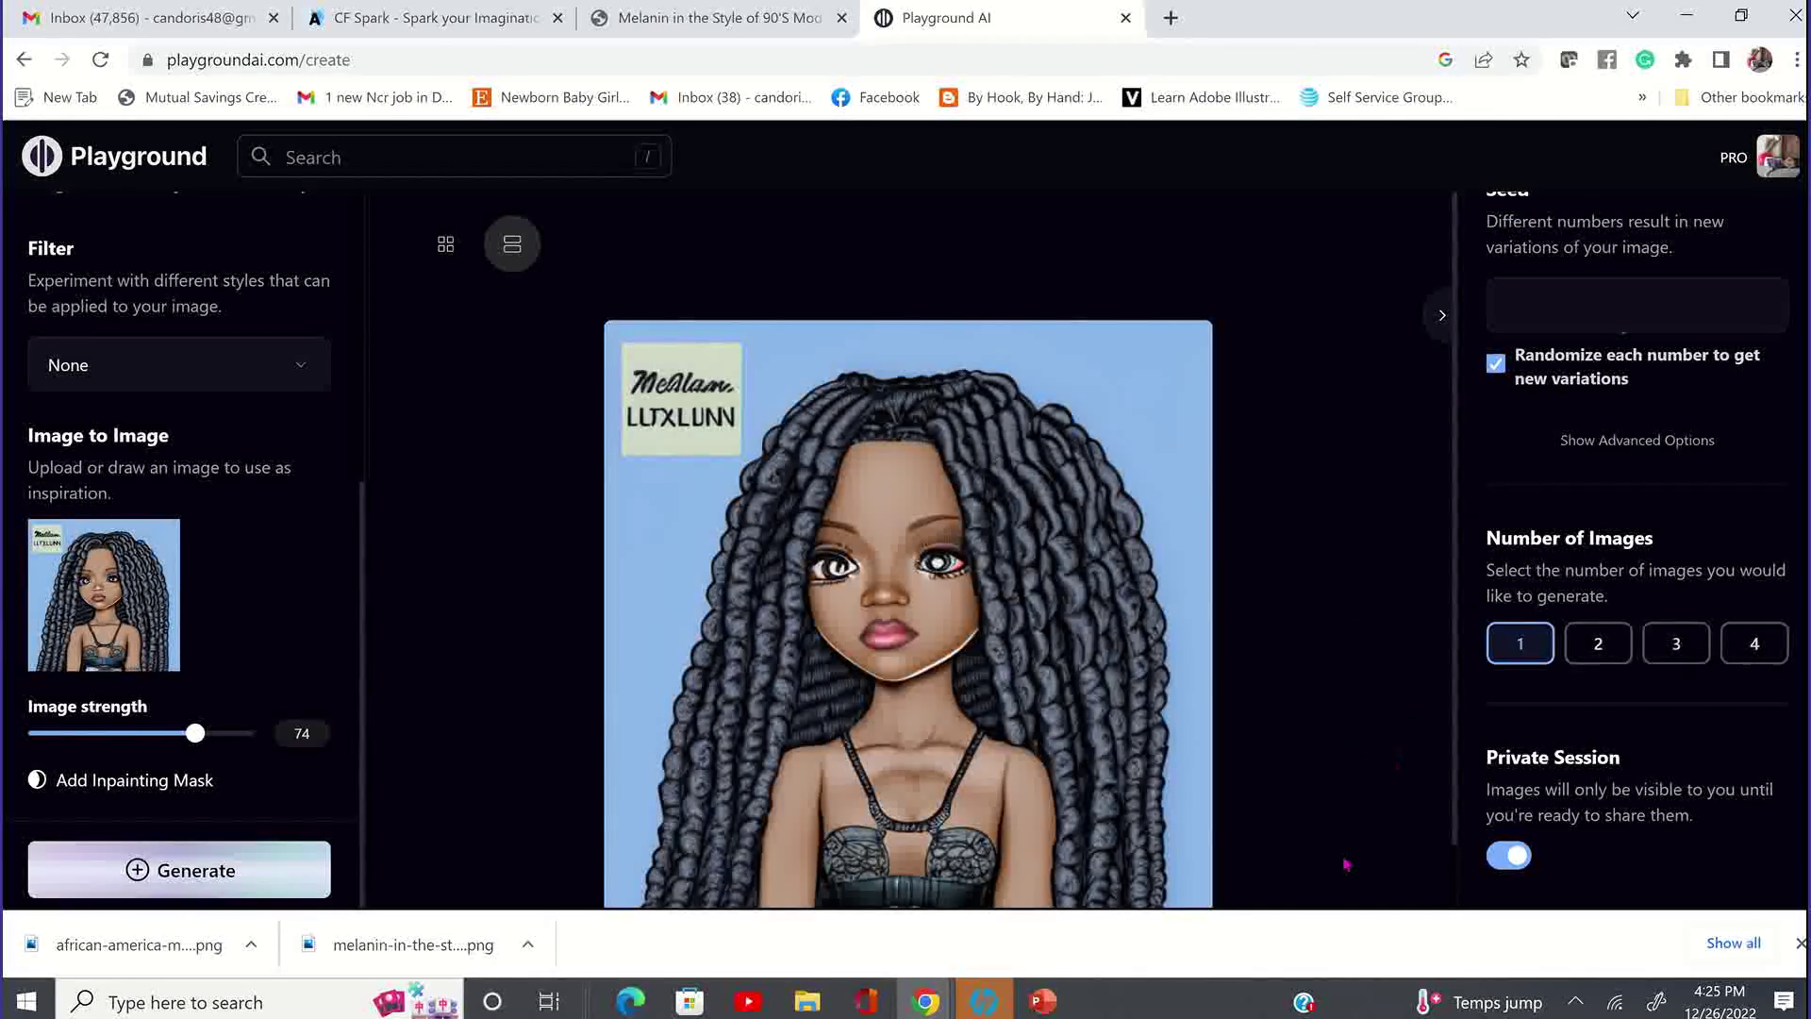
{"action": "scroll", "coordinate": [1071, 333], "scroll_direction": "down", "scroll_amount": 1}
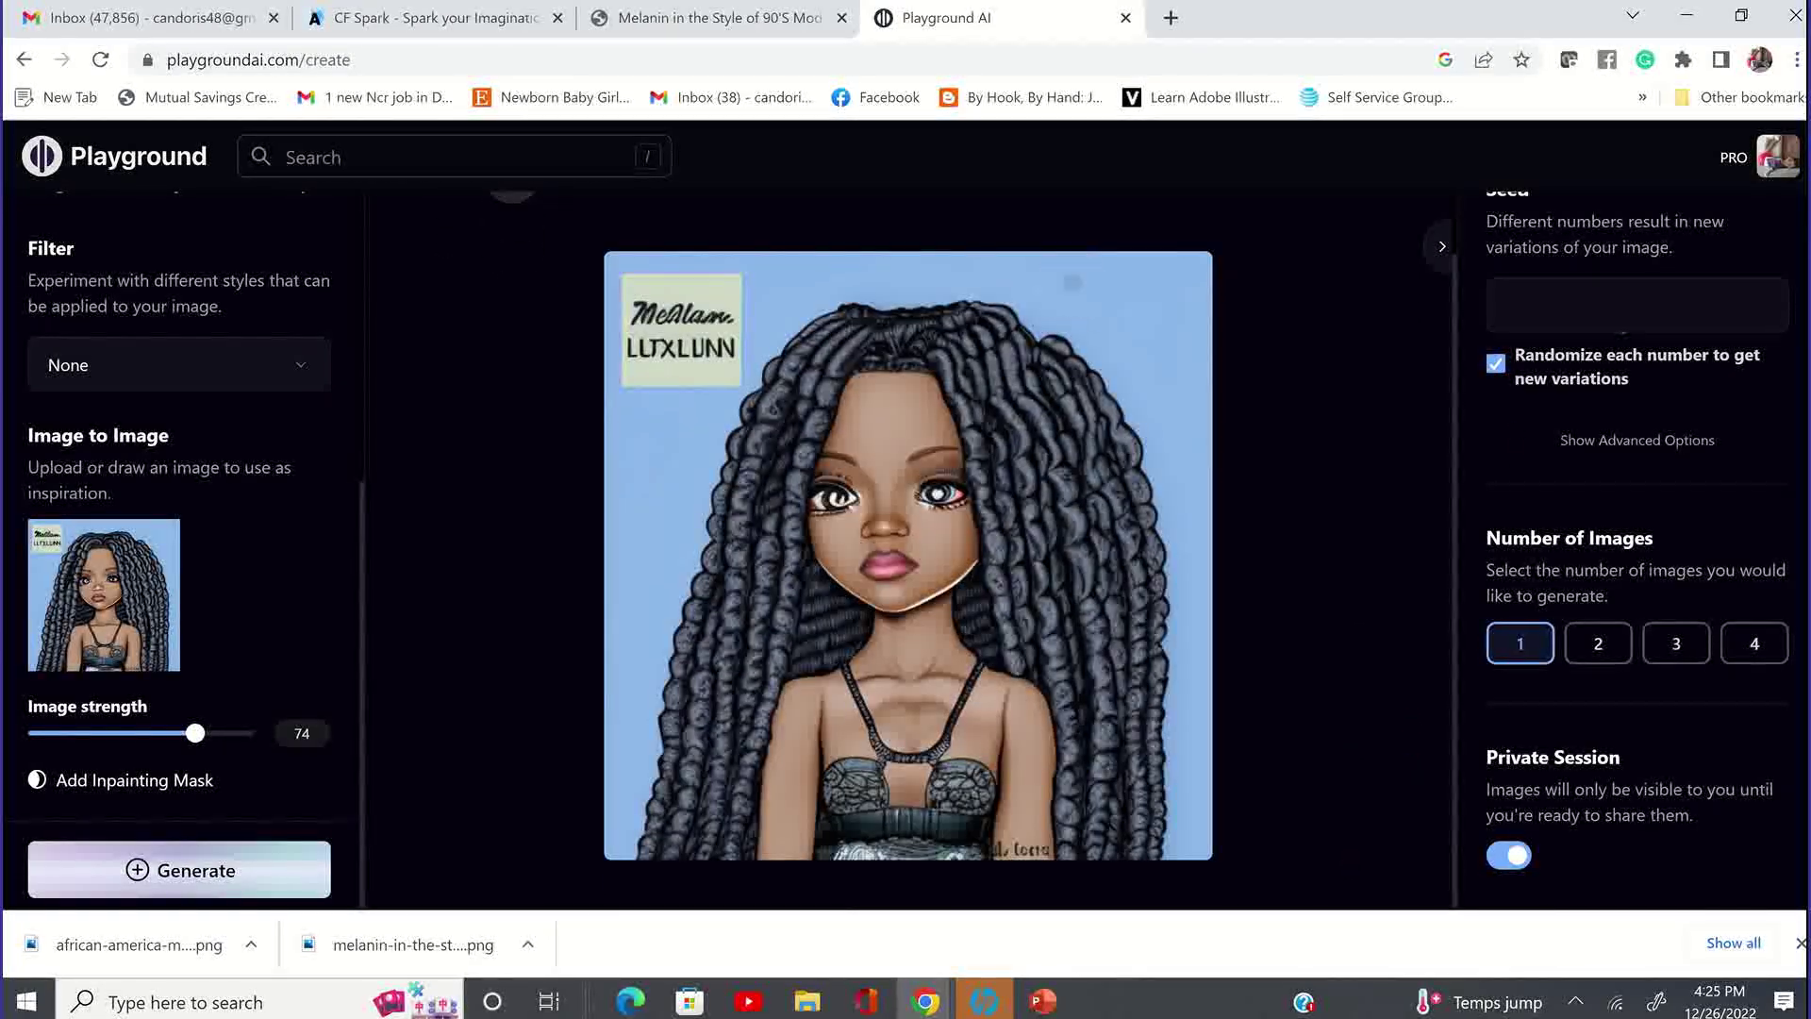
{"action": "mouse_move", "coordinate": [1097, 813]}
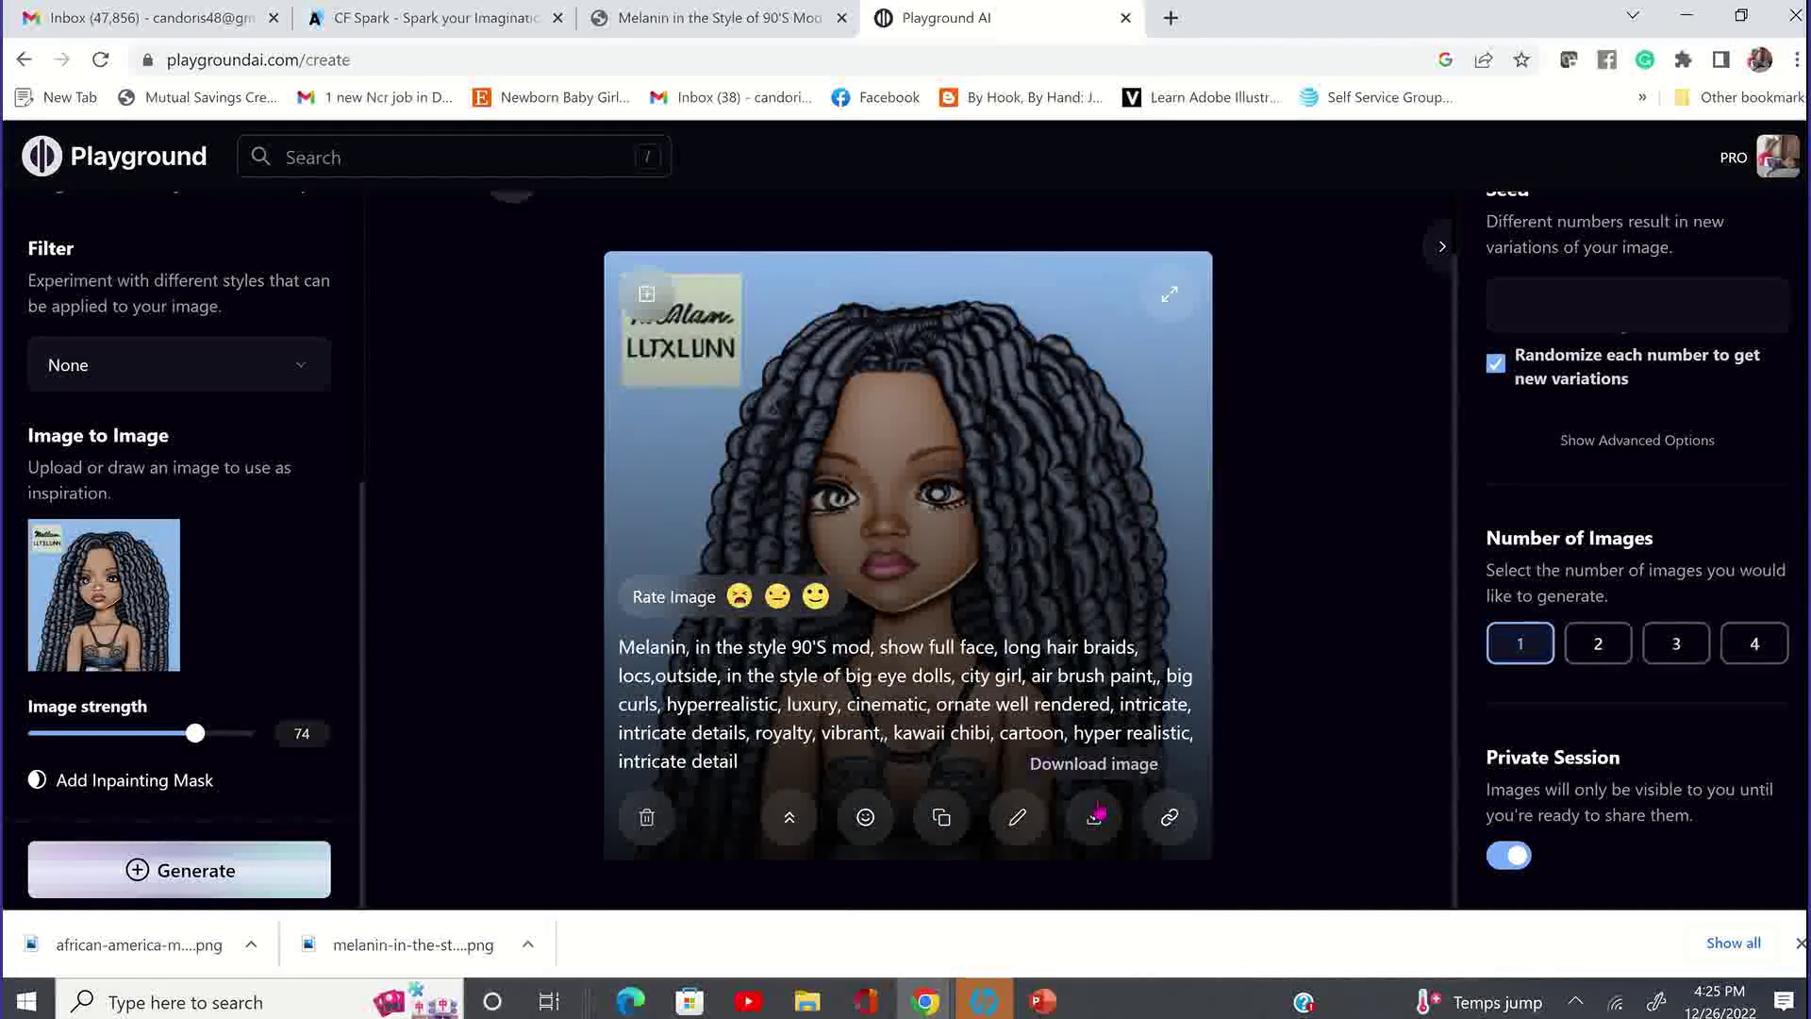
{"action": "left_click", "coordinate": [791, 821]}
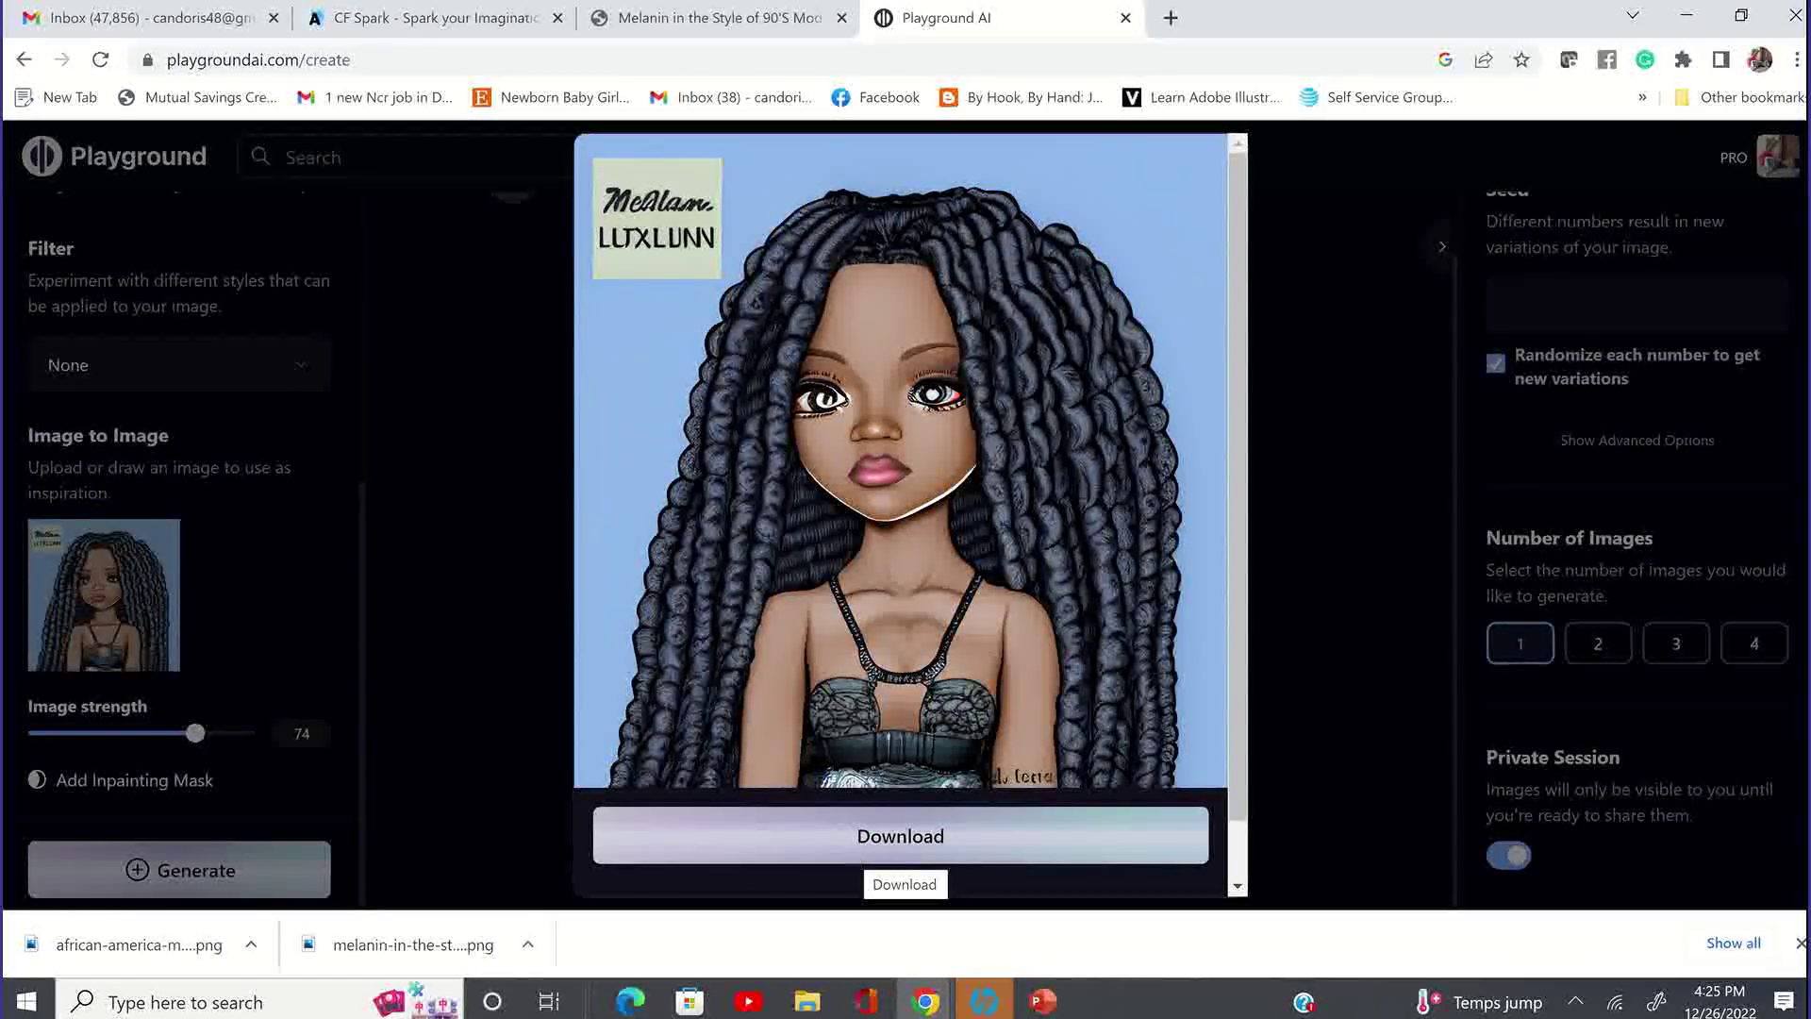
{"action": "scroll", "coordinate": [851, 860], "scroll_direction": "down", "scroll_amount": 1}
{"action": "left_click", "coordinate": [852, 853]}
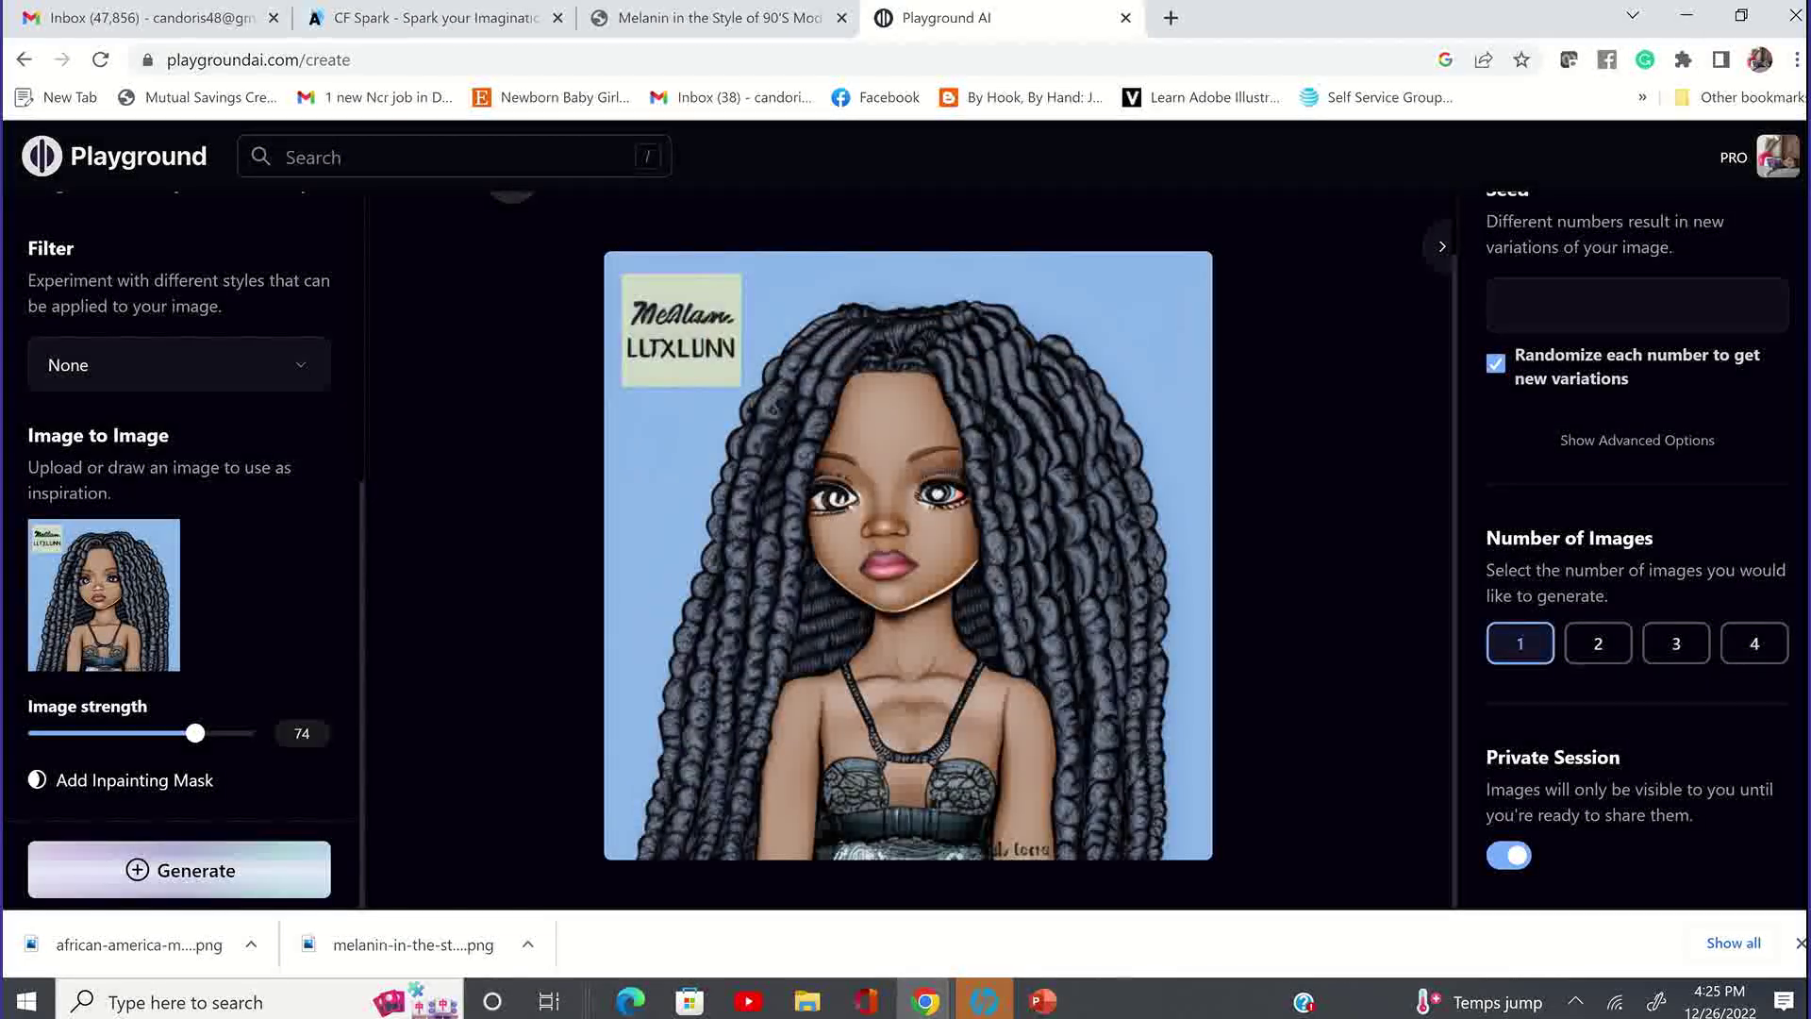
- Apply face restoration to the generated doll image
{"action": "mouse_move", "coordinate": [865, 817]}
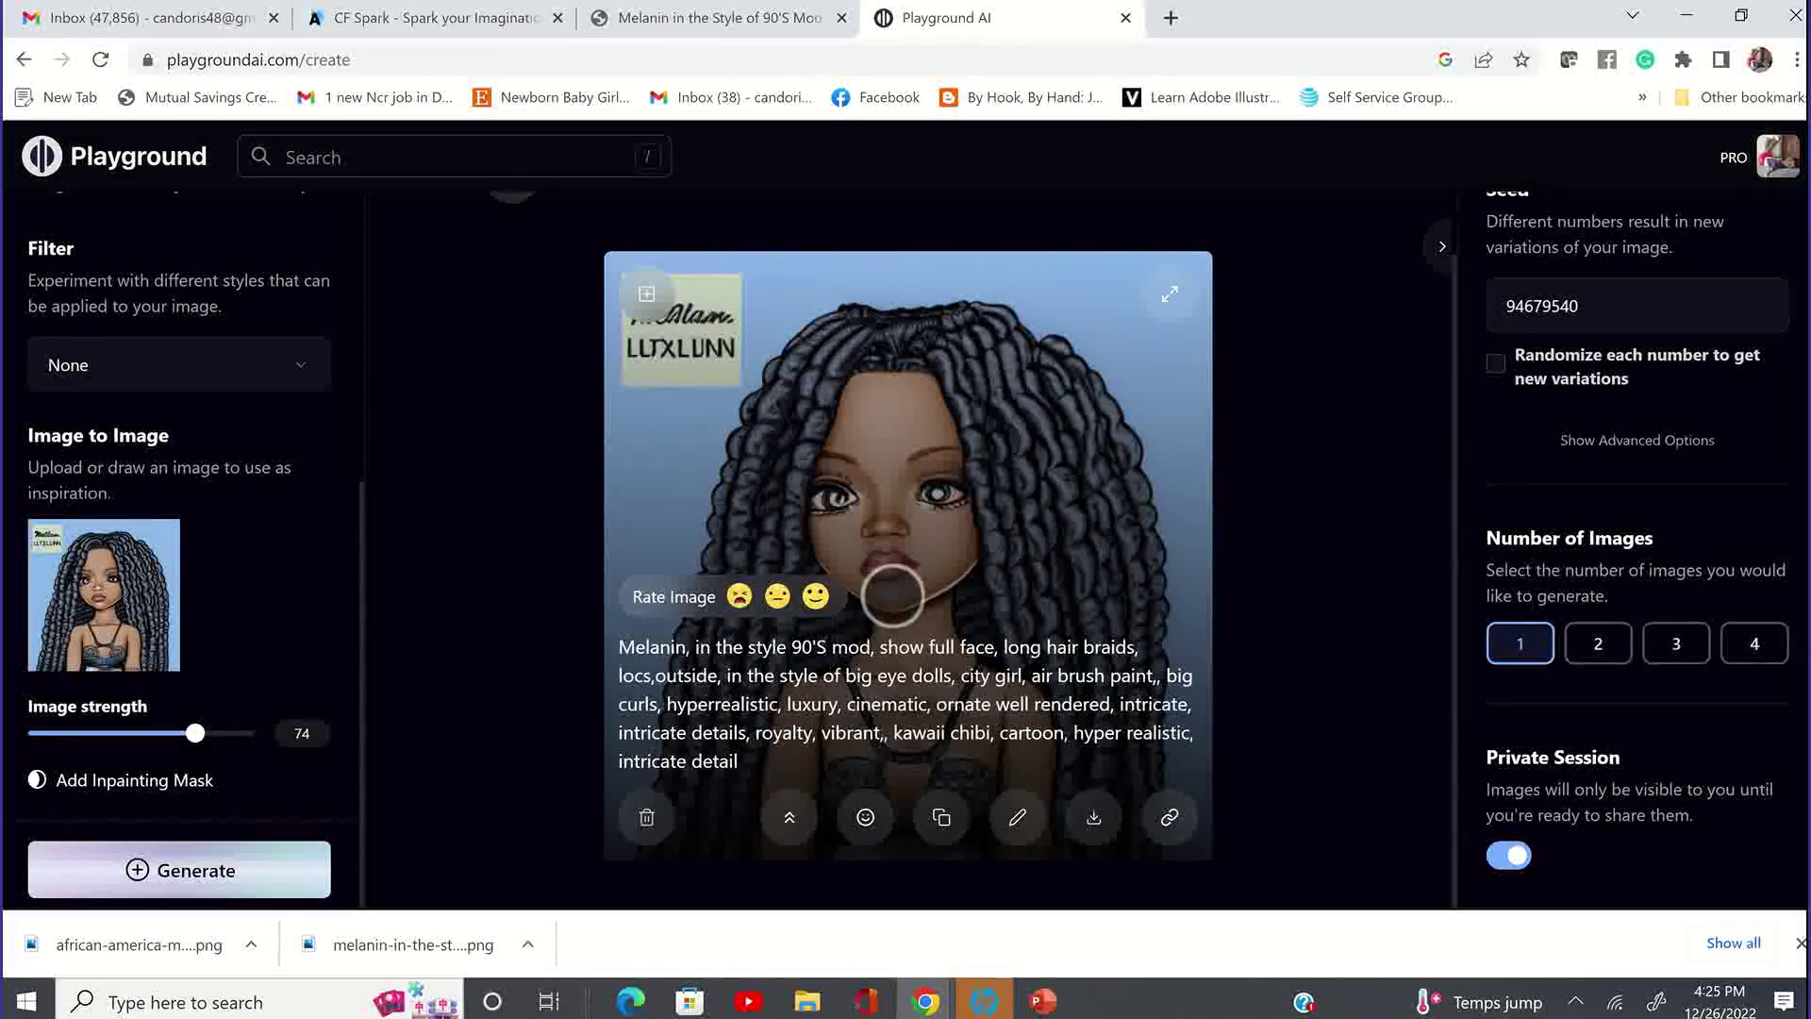
{"action": "left_click", "coordinate": [865, 817]}
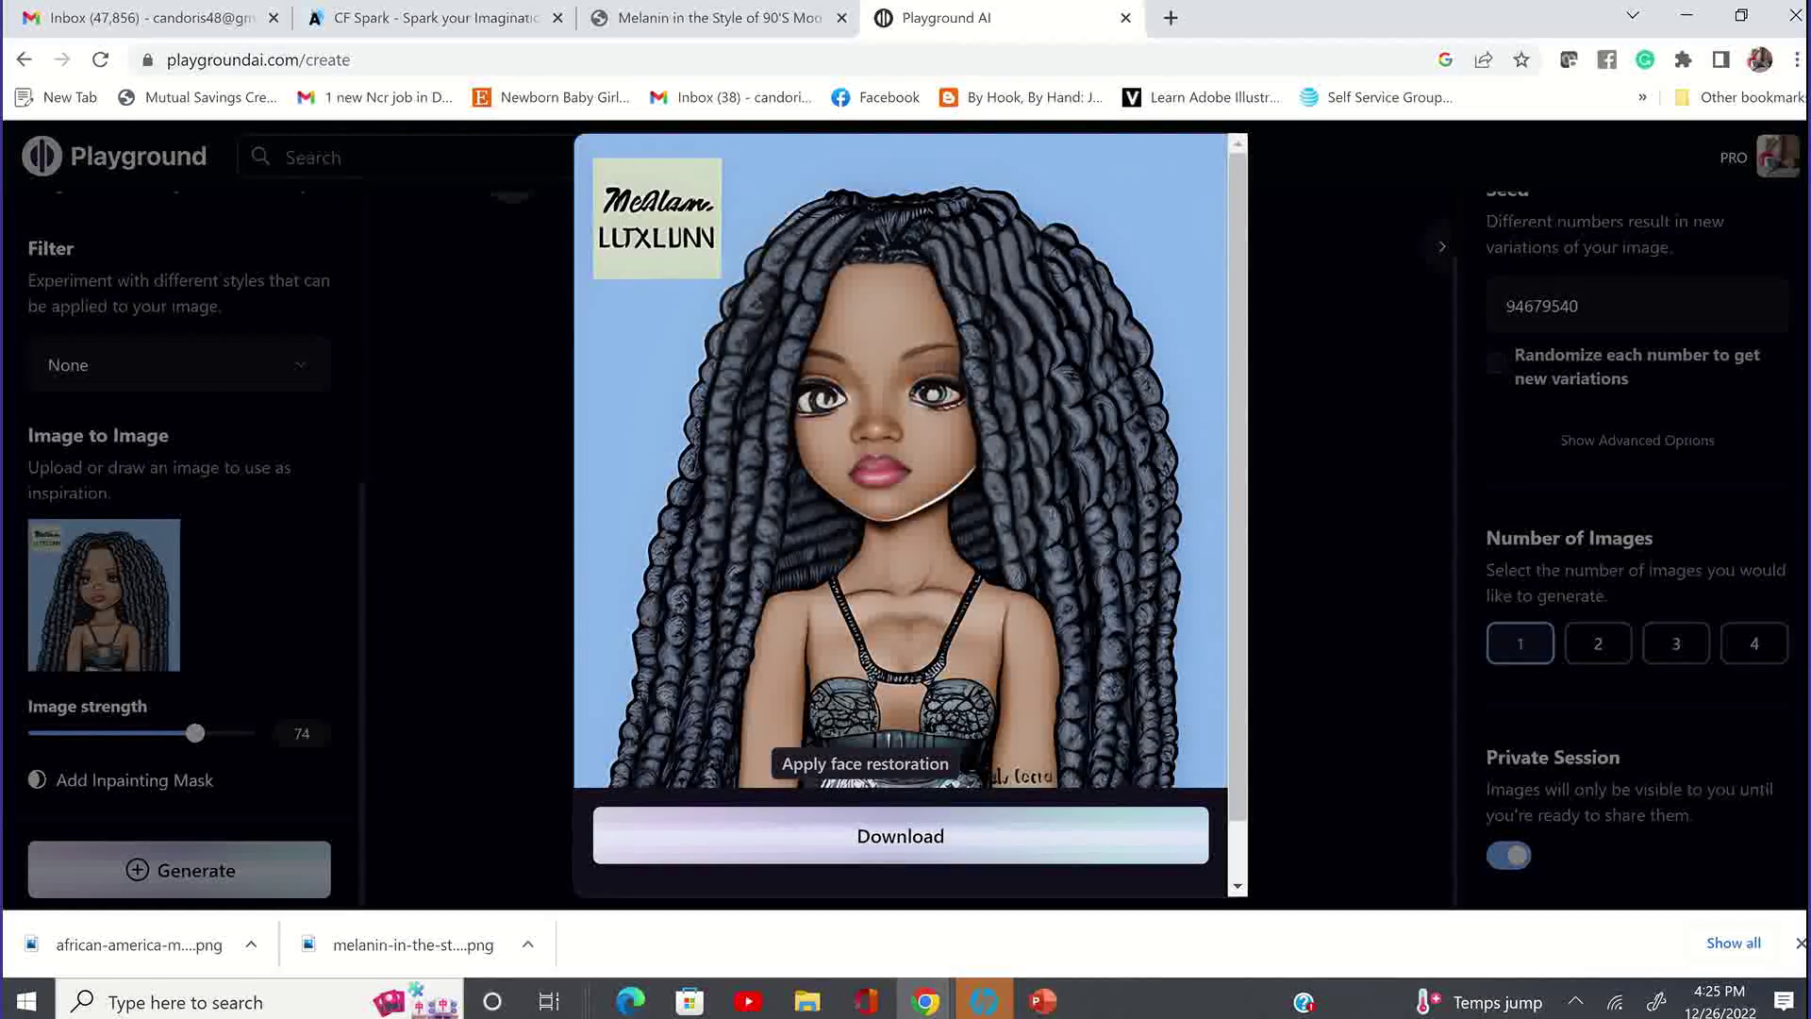
{"action": "scroll", "coordinate": [1088, 326], "scroll_direction": "down", "scroll_amount": 1}
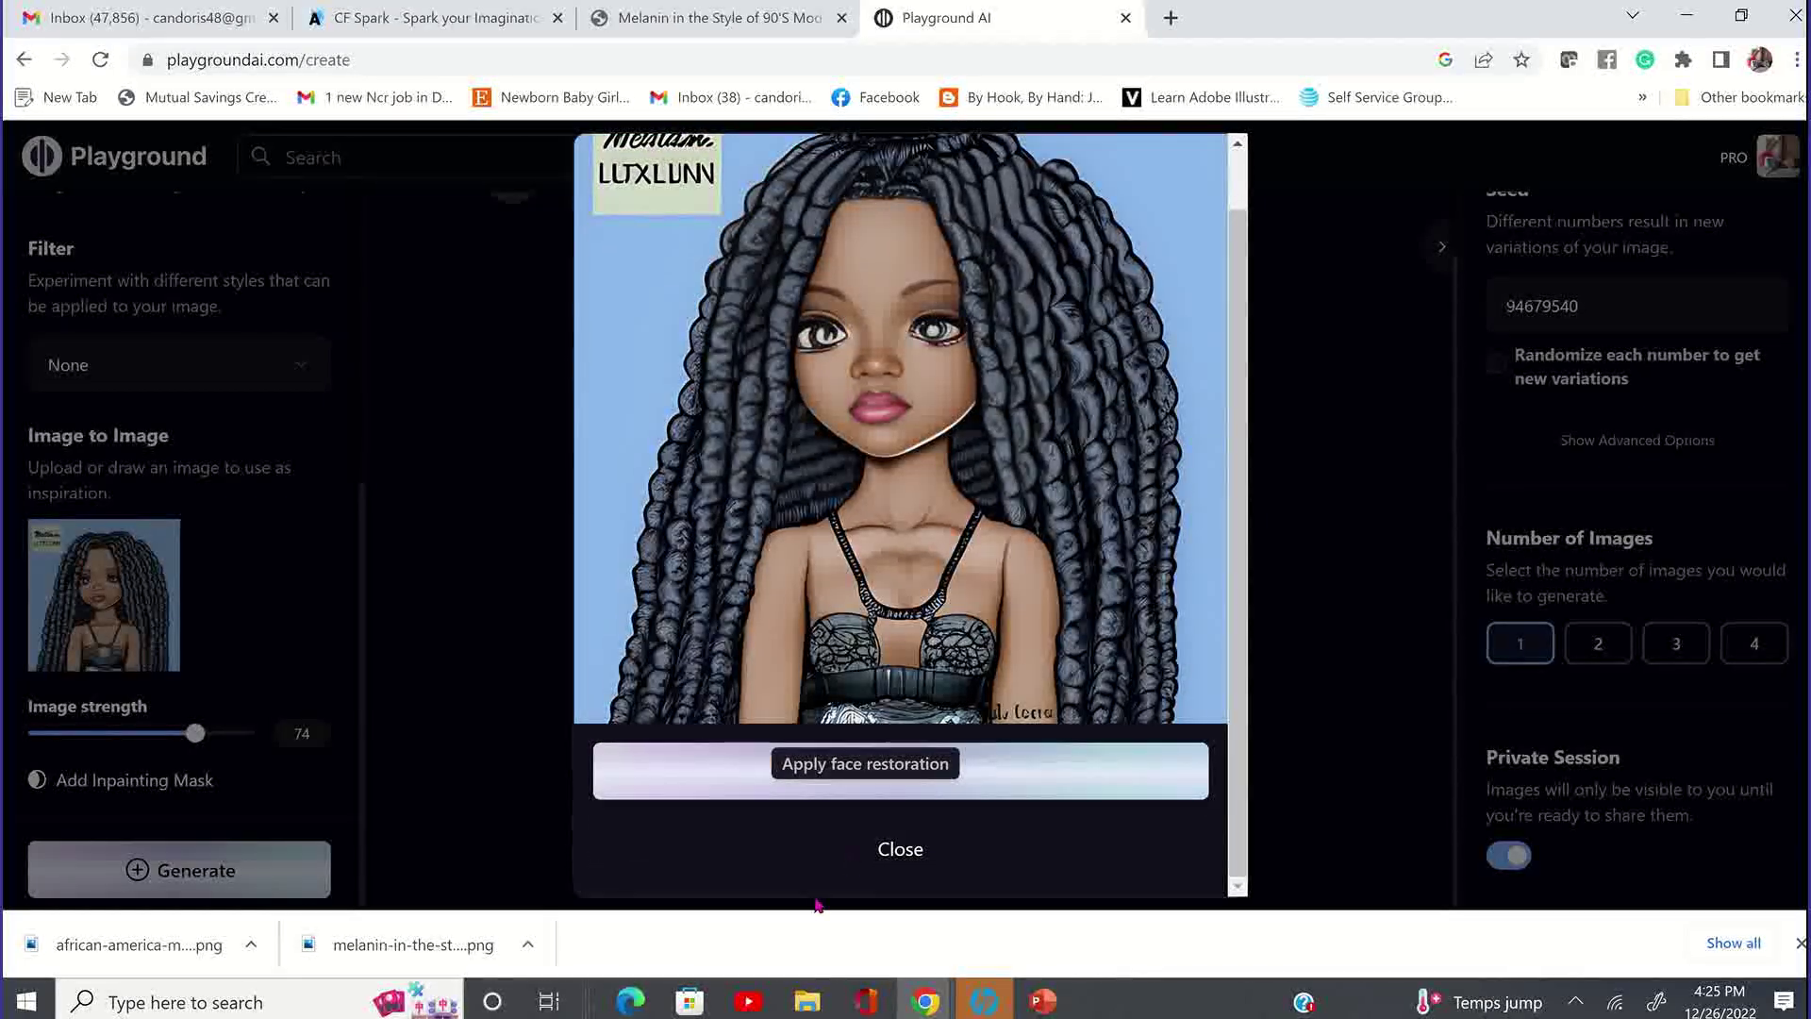
{"action": "left_click", "coordinate": [899, 850]}
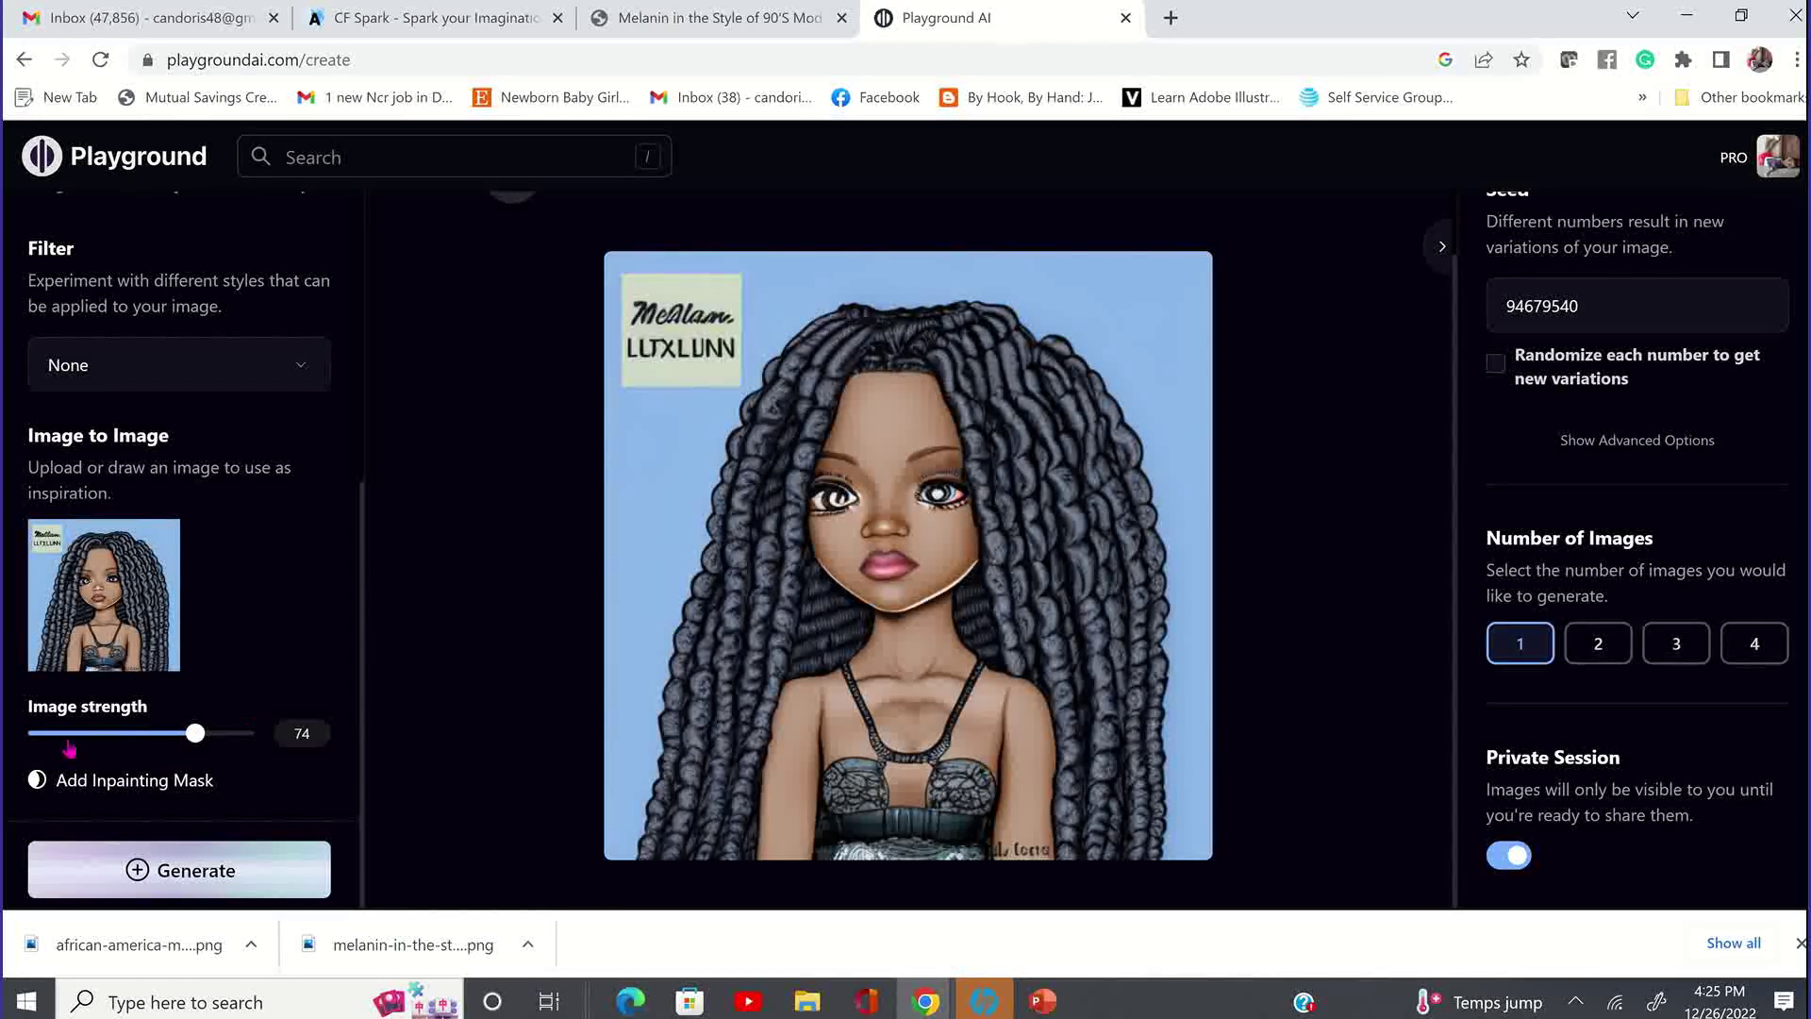
- Generate a variation at Image strength 27, then set the strength back to 39
{"action": "left_click", "coordinate": [116, 735]}
{"action": "left_click", "coordinate": [90, 734]}
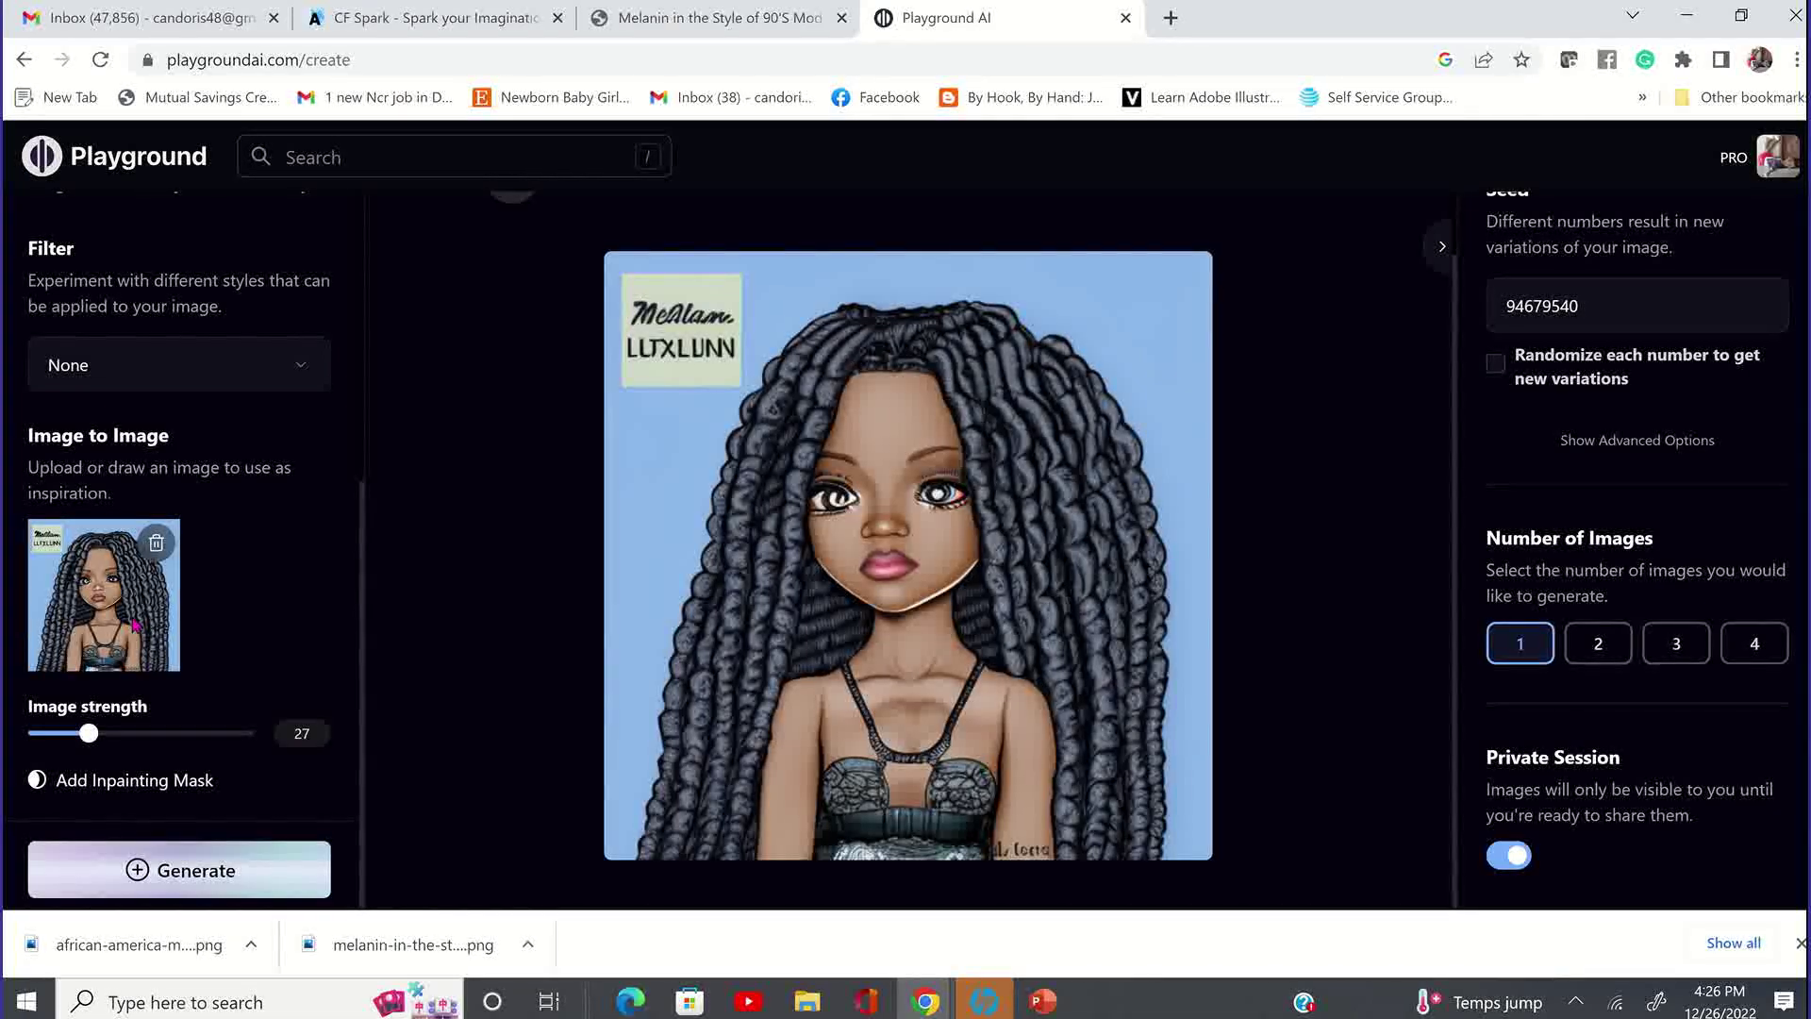
{"action": "left_click", "coordinate": [268, 891]}
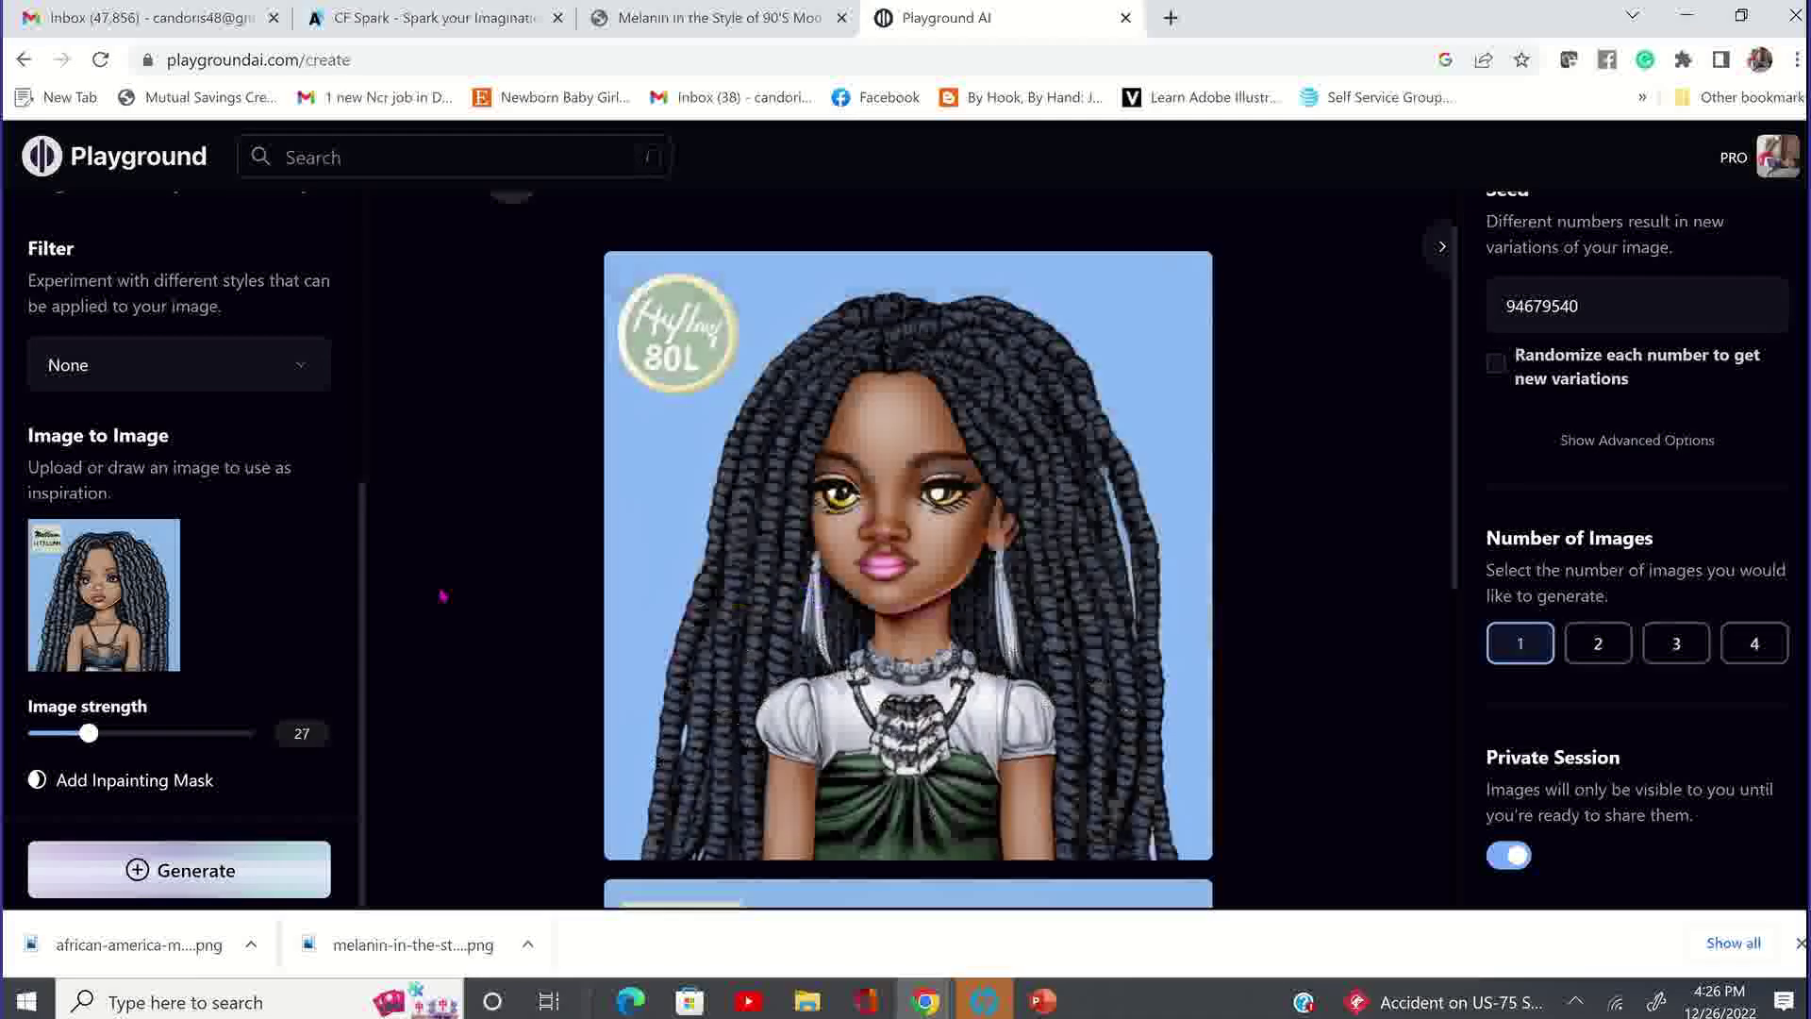
{"action": "left_click", "coordinate": [116, 735]}
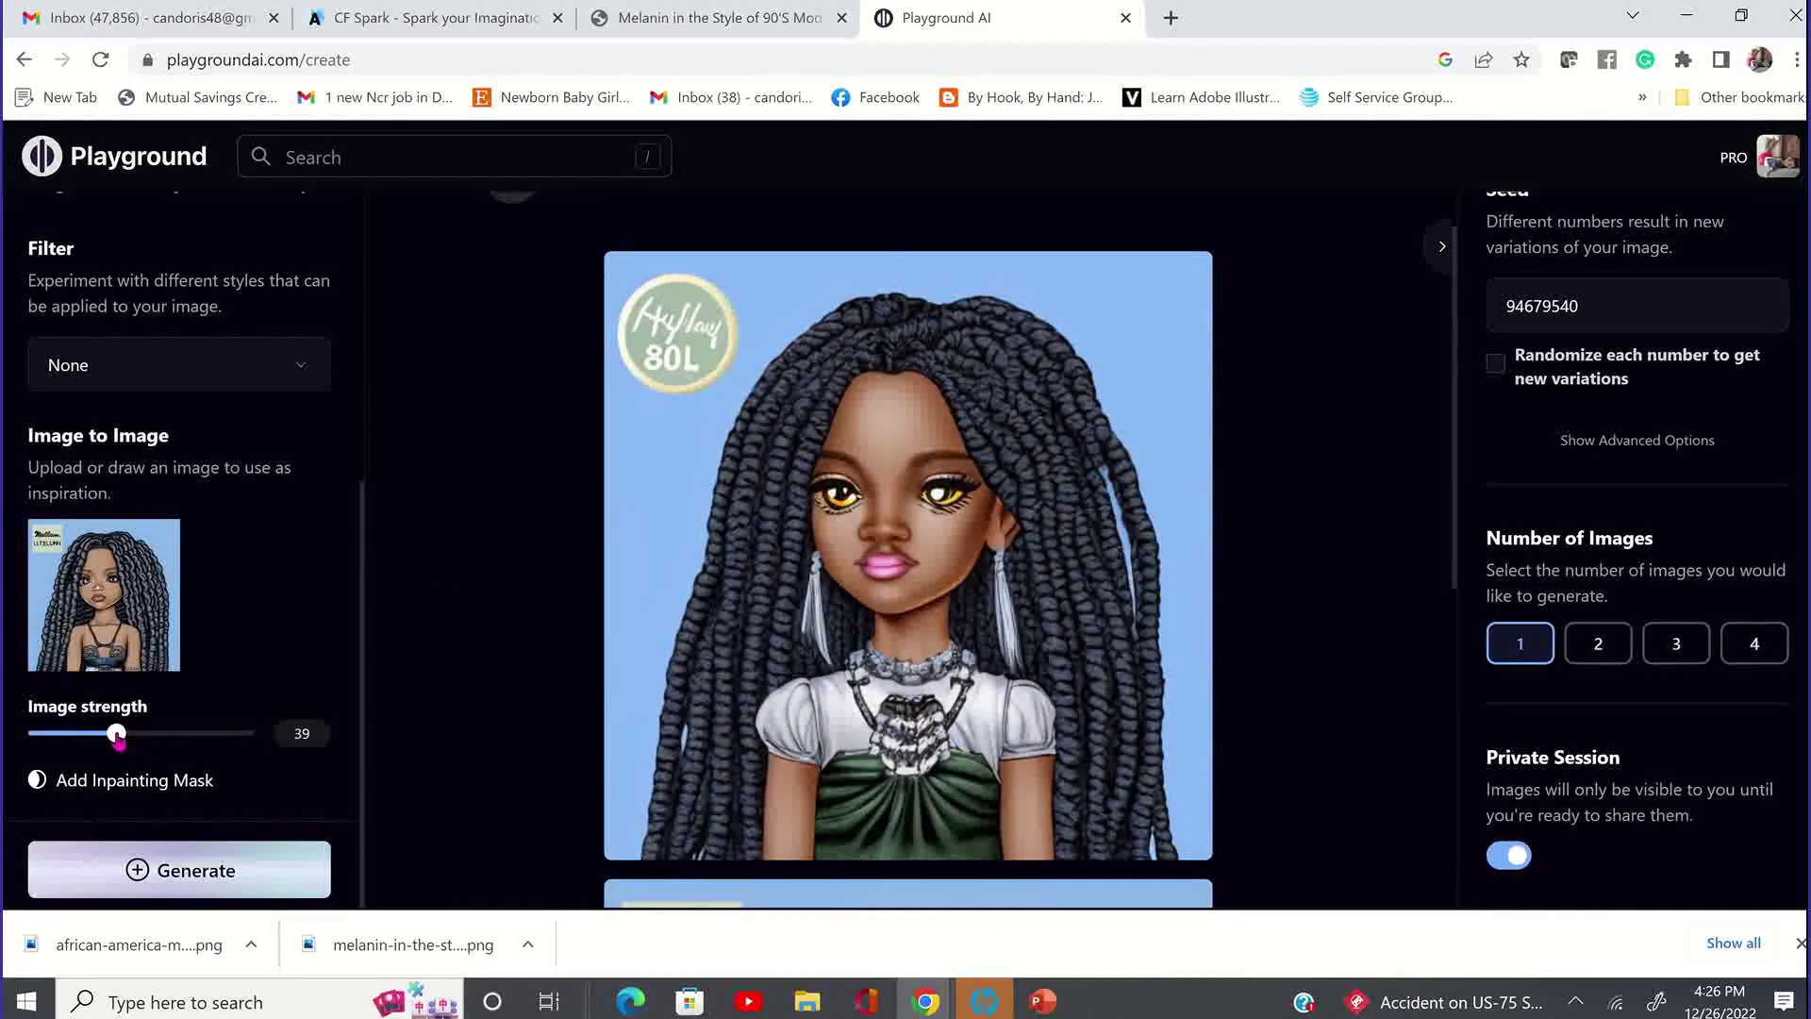
- Generate a variation at strength 39 showing the locs girl in a dark top
{"action": "left_click", "coordinate": [198, 872]}
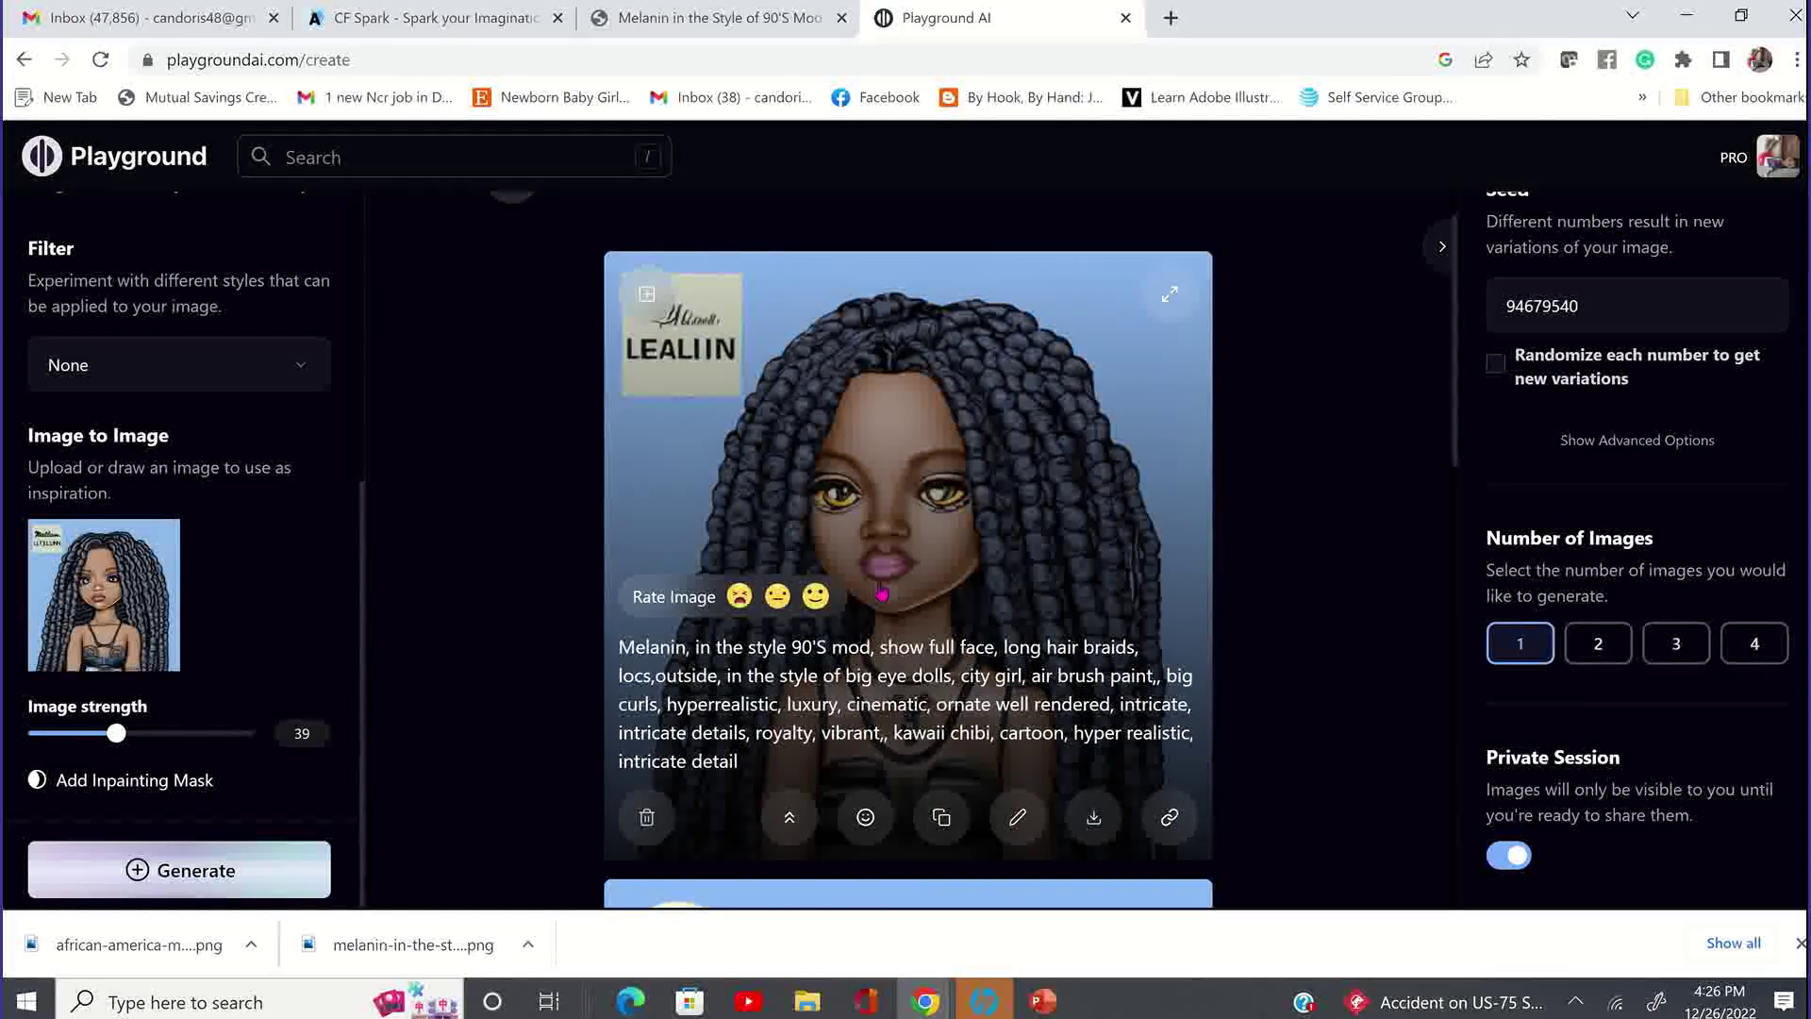
{"action": "mouse_move", "coordinate": [126, 621]}
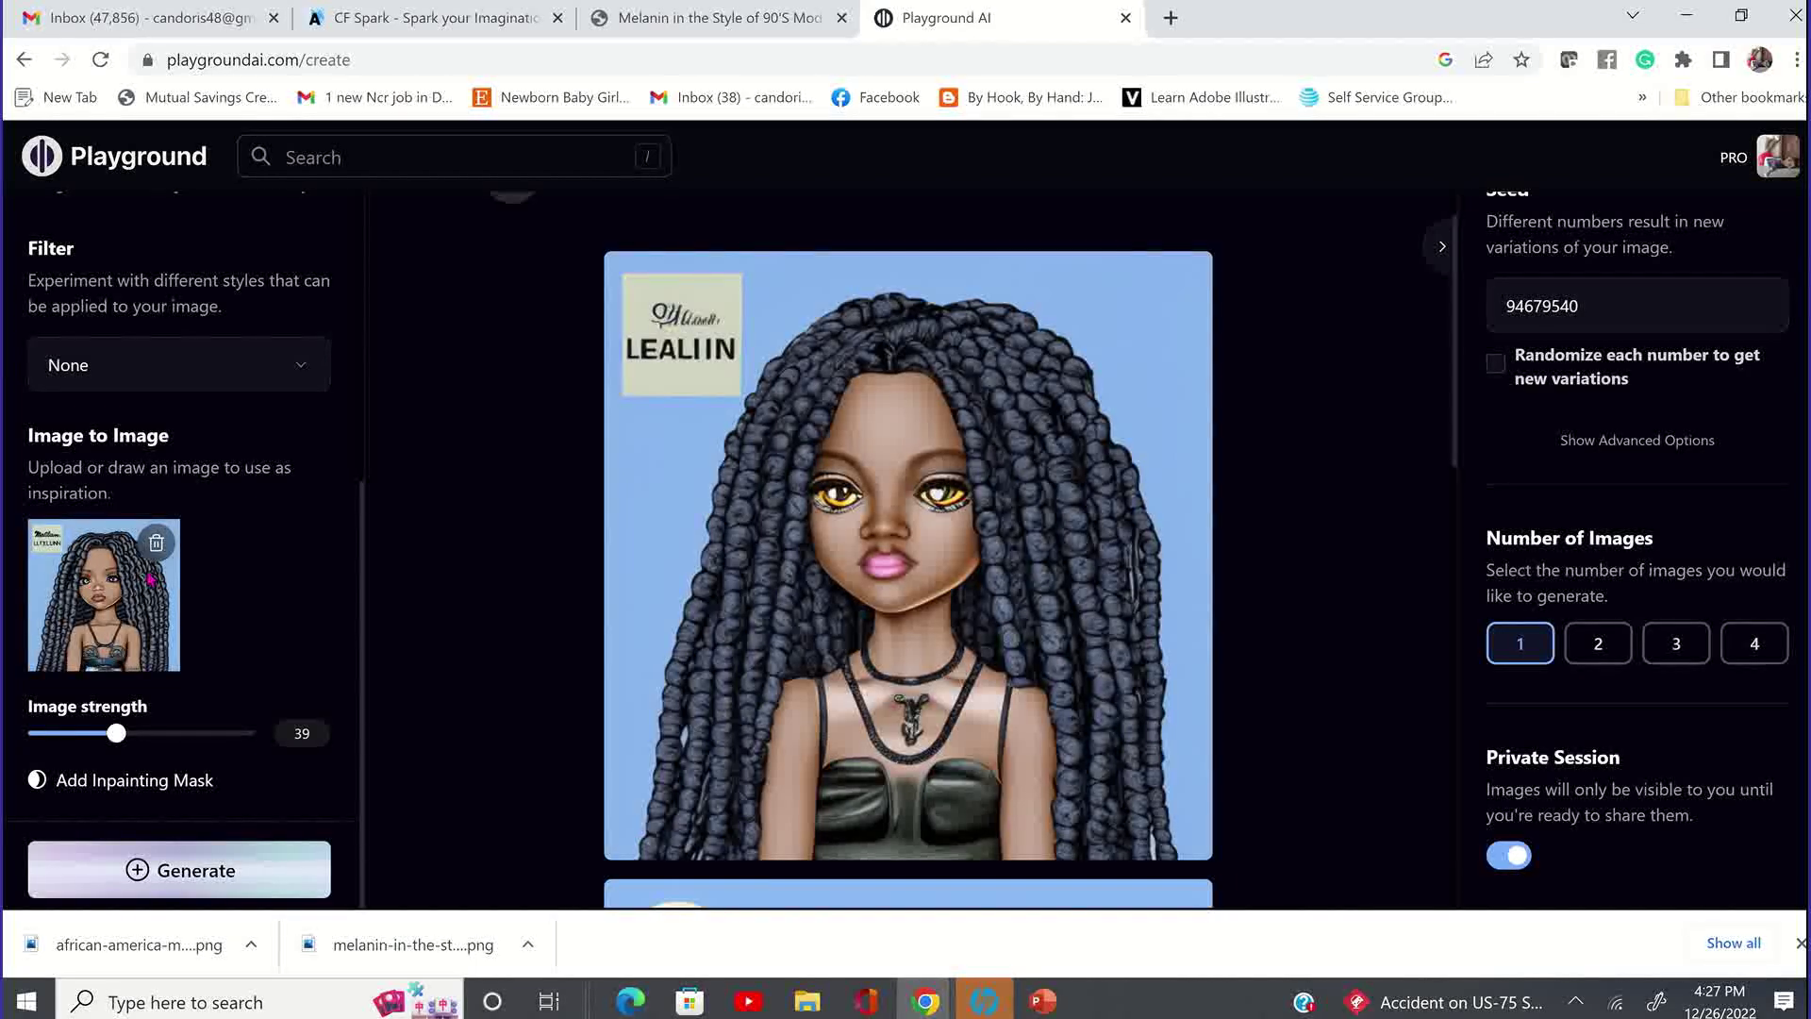
- Apply the Retro Anime filter and generate an anime-style image of the girl with long locs
{"action": "left_click", "coordinate": [285, 368]}
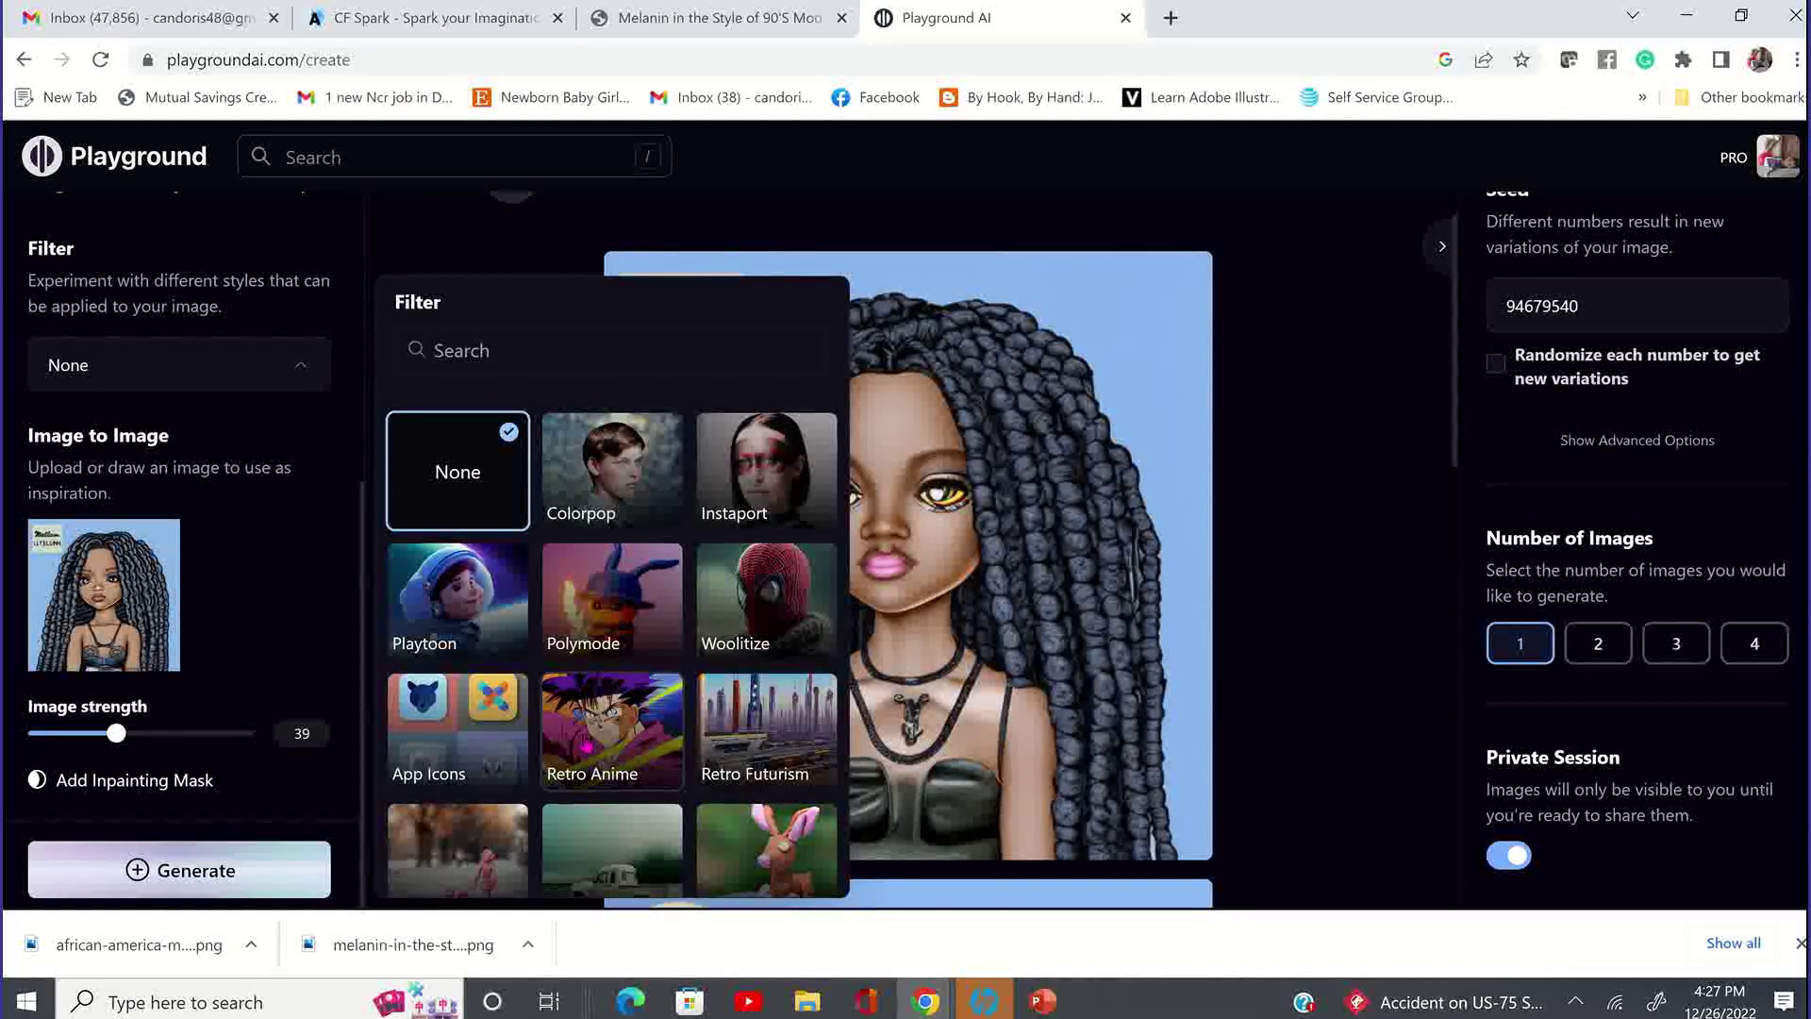
{"action": "left_click", "coordinate": [589, 744]}
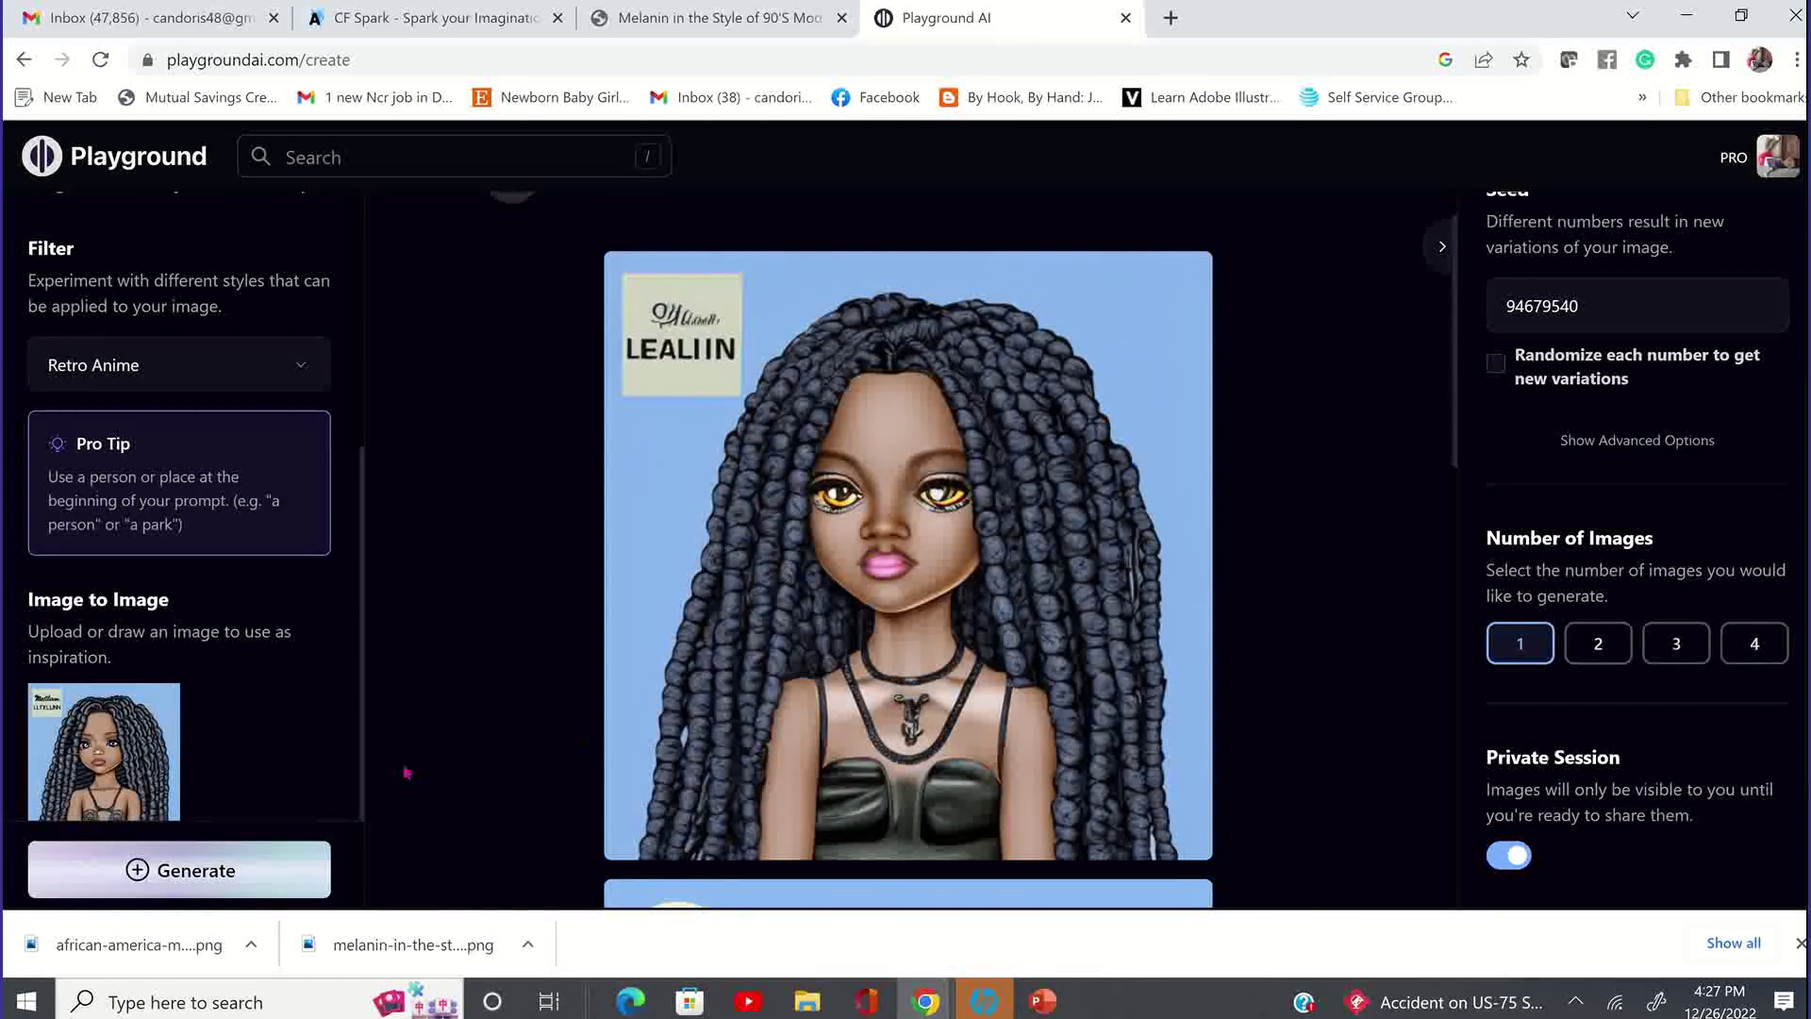
{"action": "left_click", "coordinate": [245, 880]}
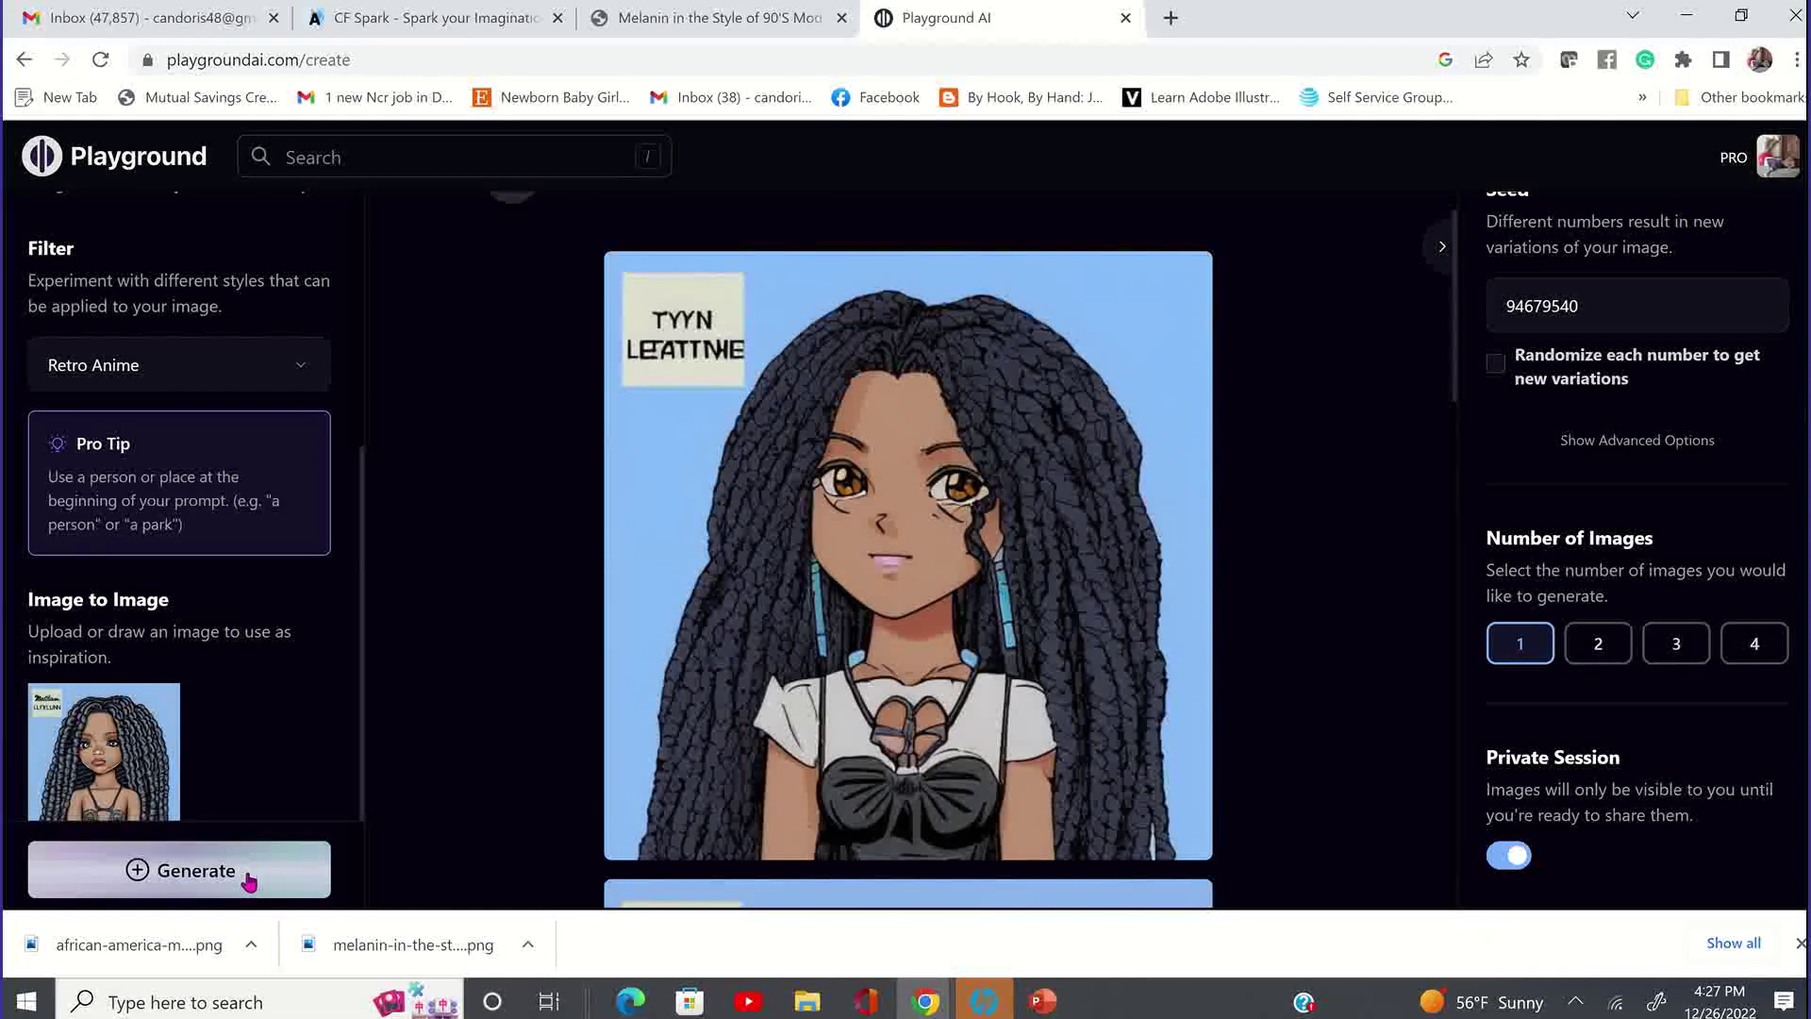
{"action": "mouse_move", "coordinate": [943, 719]}
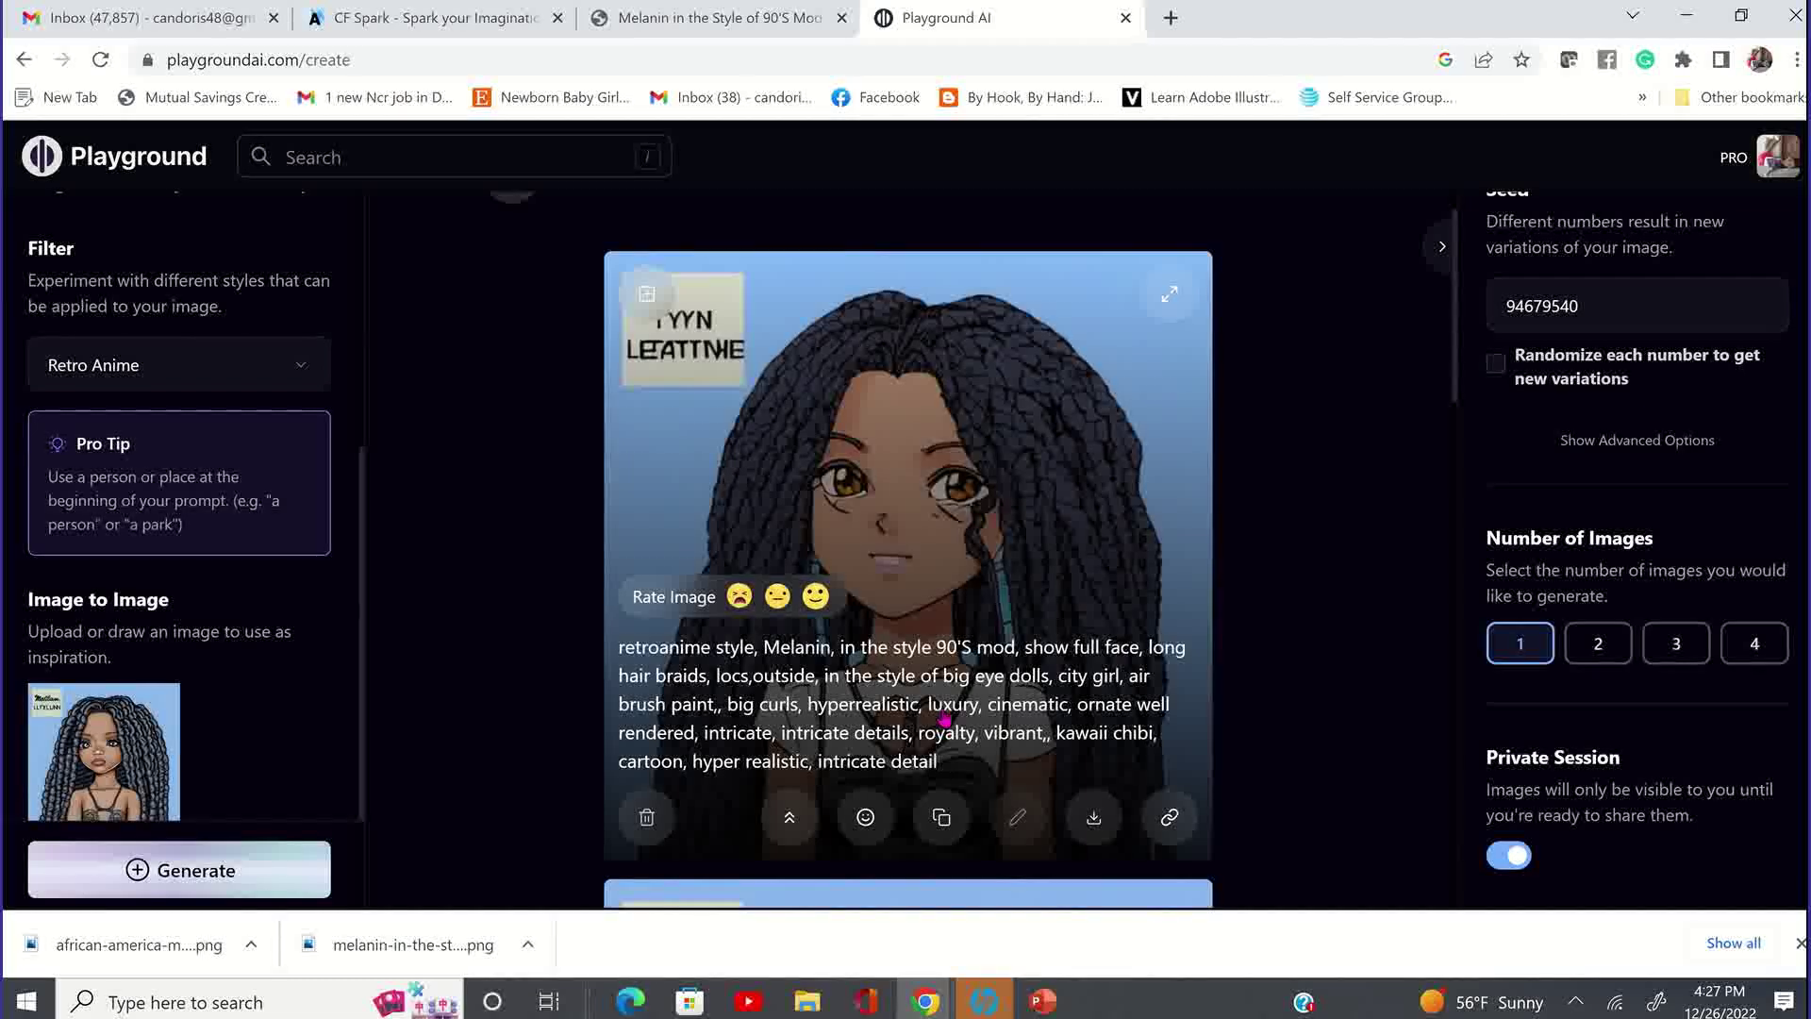
- Upscale the Retro Anime long-locs portrait by 4x and close the enlarged preview
{"action": "scroll", "coordinate": [944, 719], "scroll_direction": "down", "scroll_amount": 2}
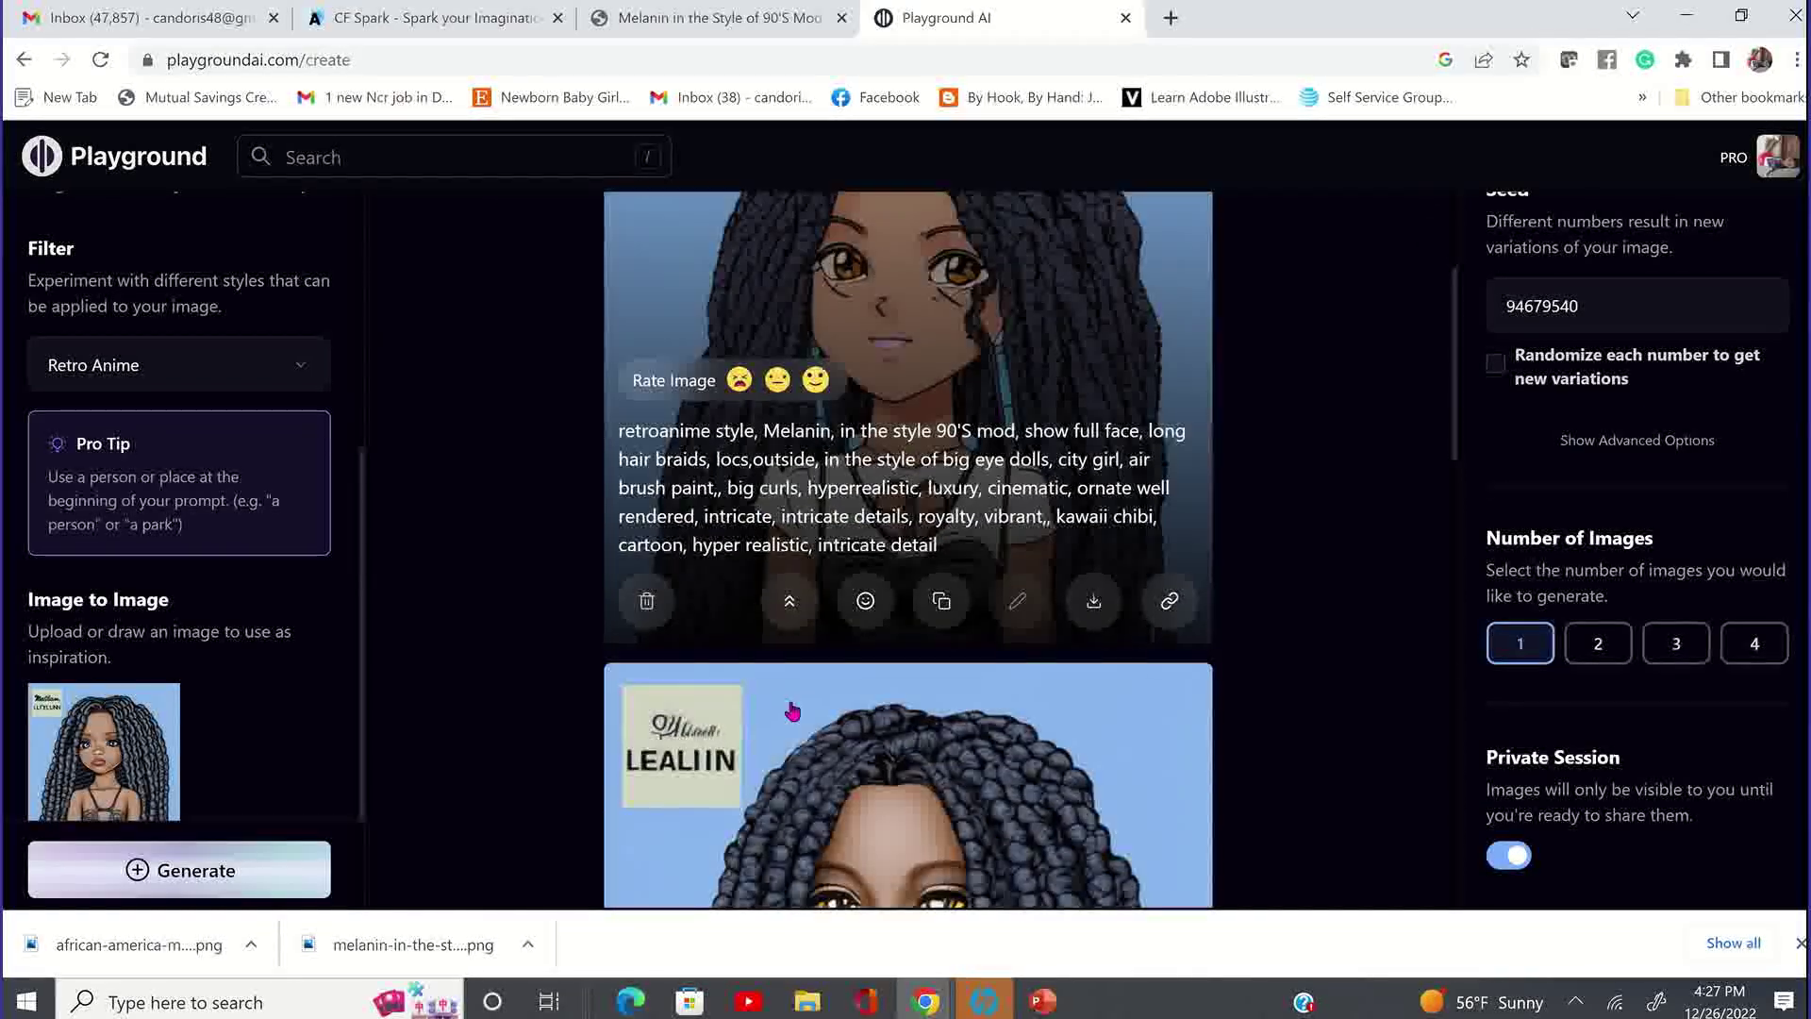
{"action": "left_click", "coordinate": [789, 604]}
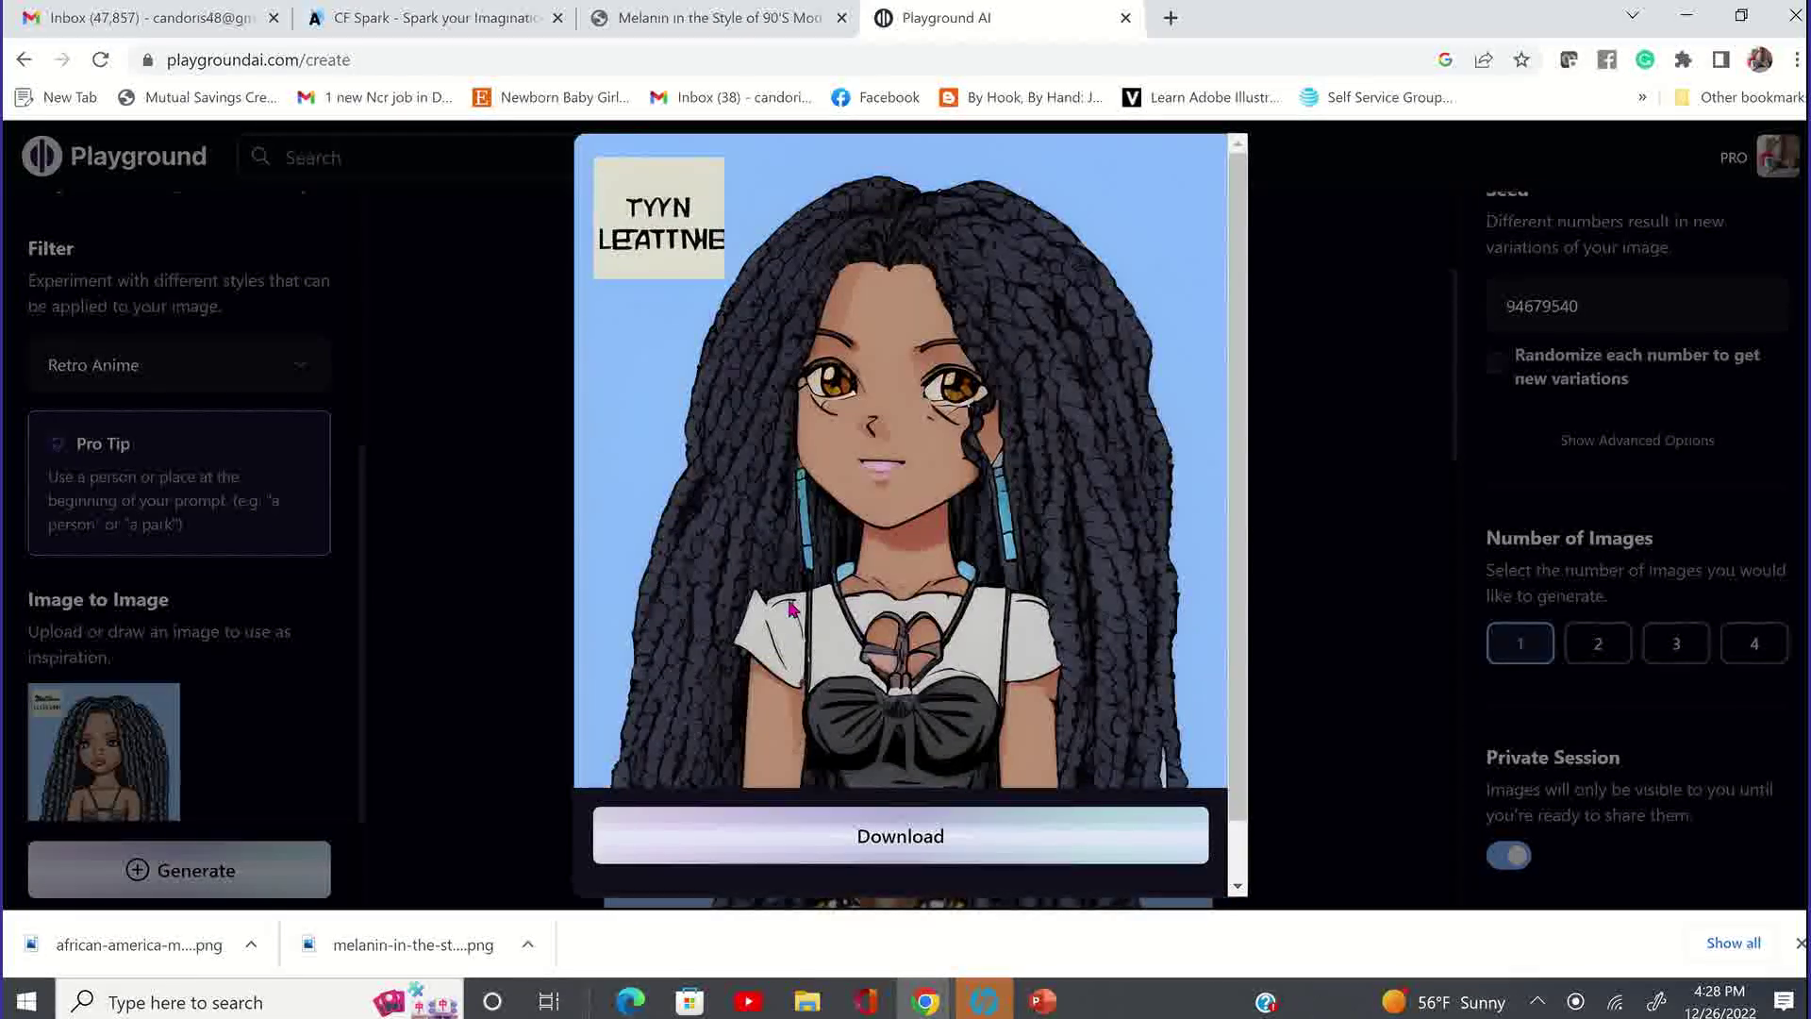
{"action": "scroll", "coordinate": [790, 608], "scroll_direction": "down", "scroll_amount": 1}
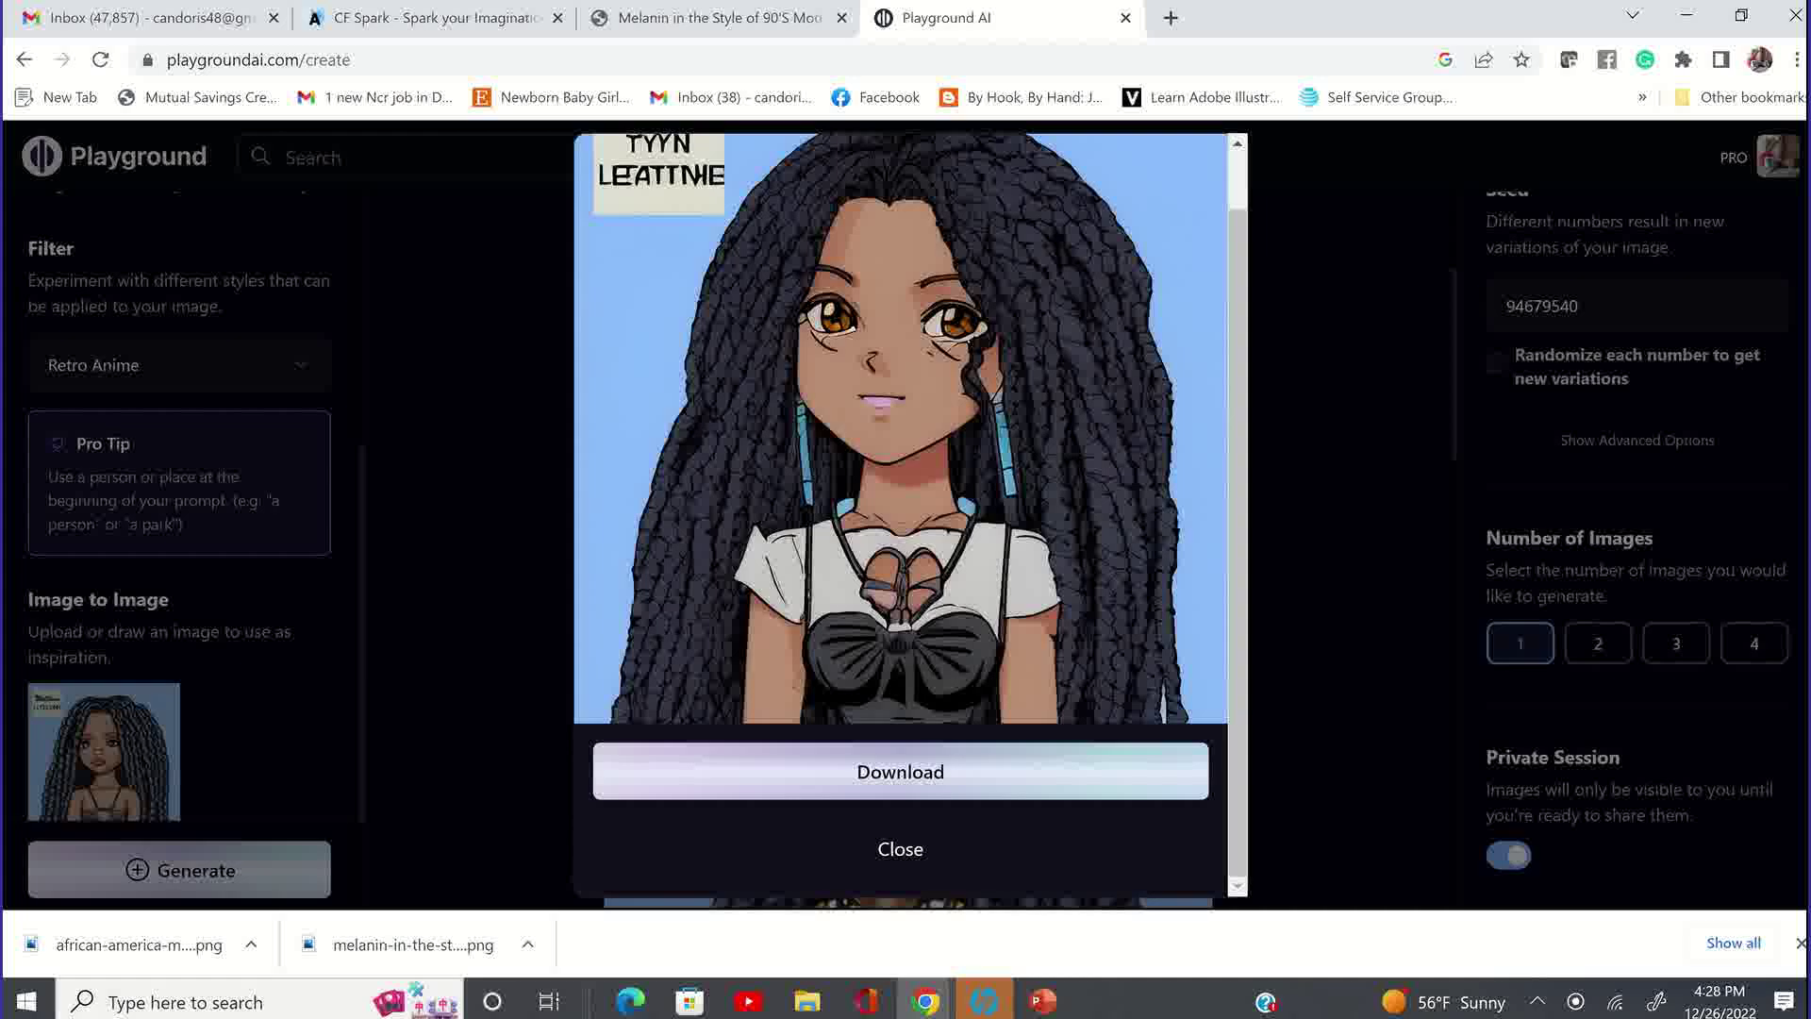
{"action": "left_click", "coordinate": [901, 849]}
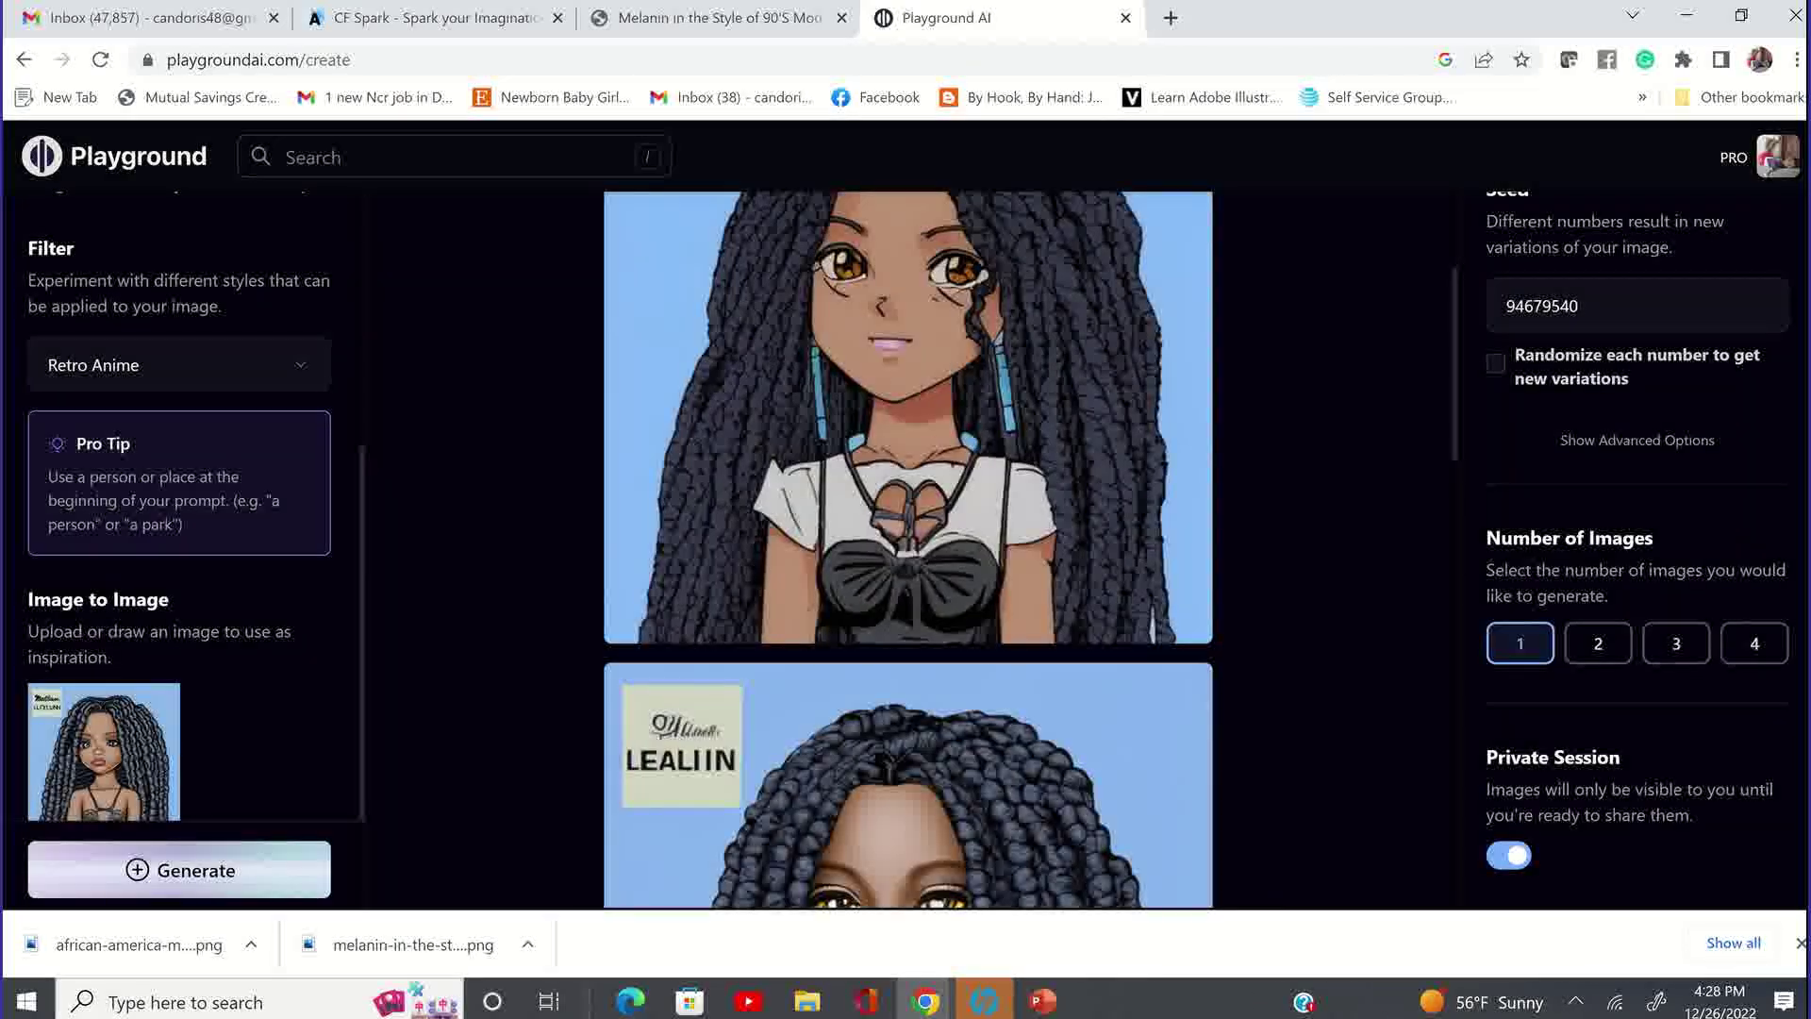
- Face-restore the top Retro Anime image and download it as a retroanime-style PNG
{"action": "mouse_move", "coordinate": [790, 600]}
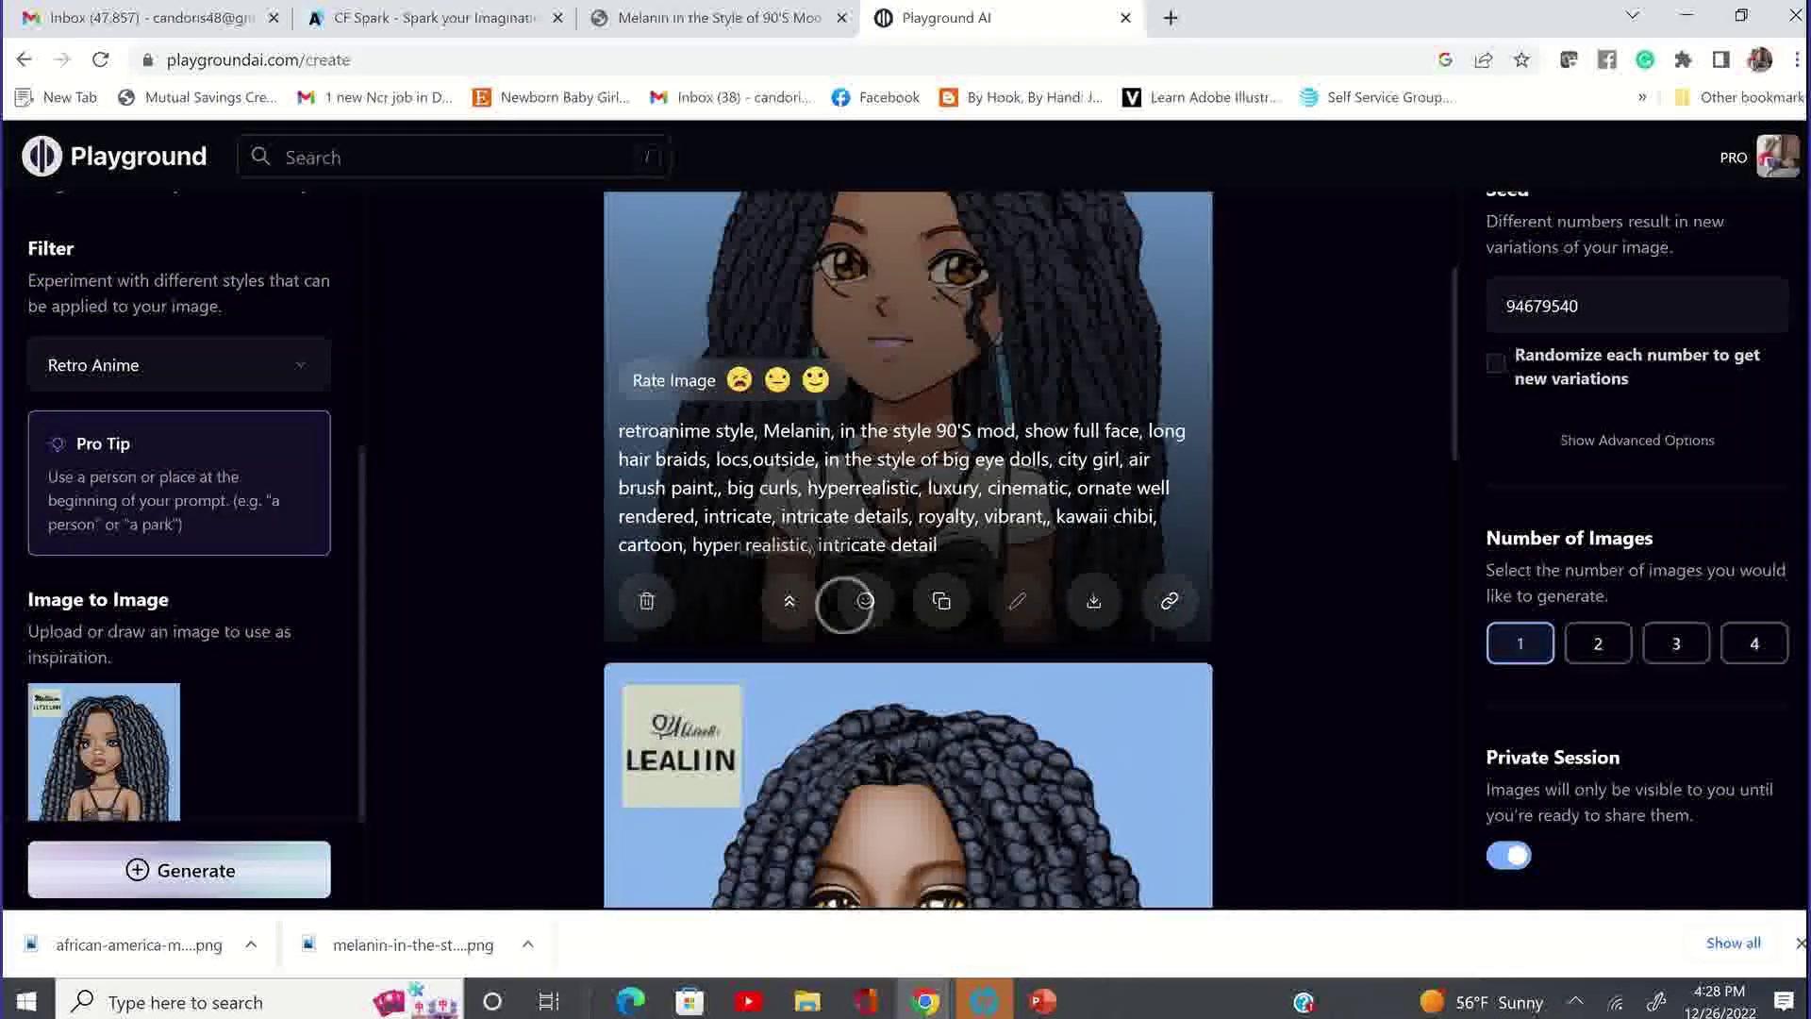
{"action": "left_click", "coordinate": [790, 601]}
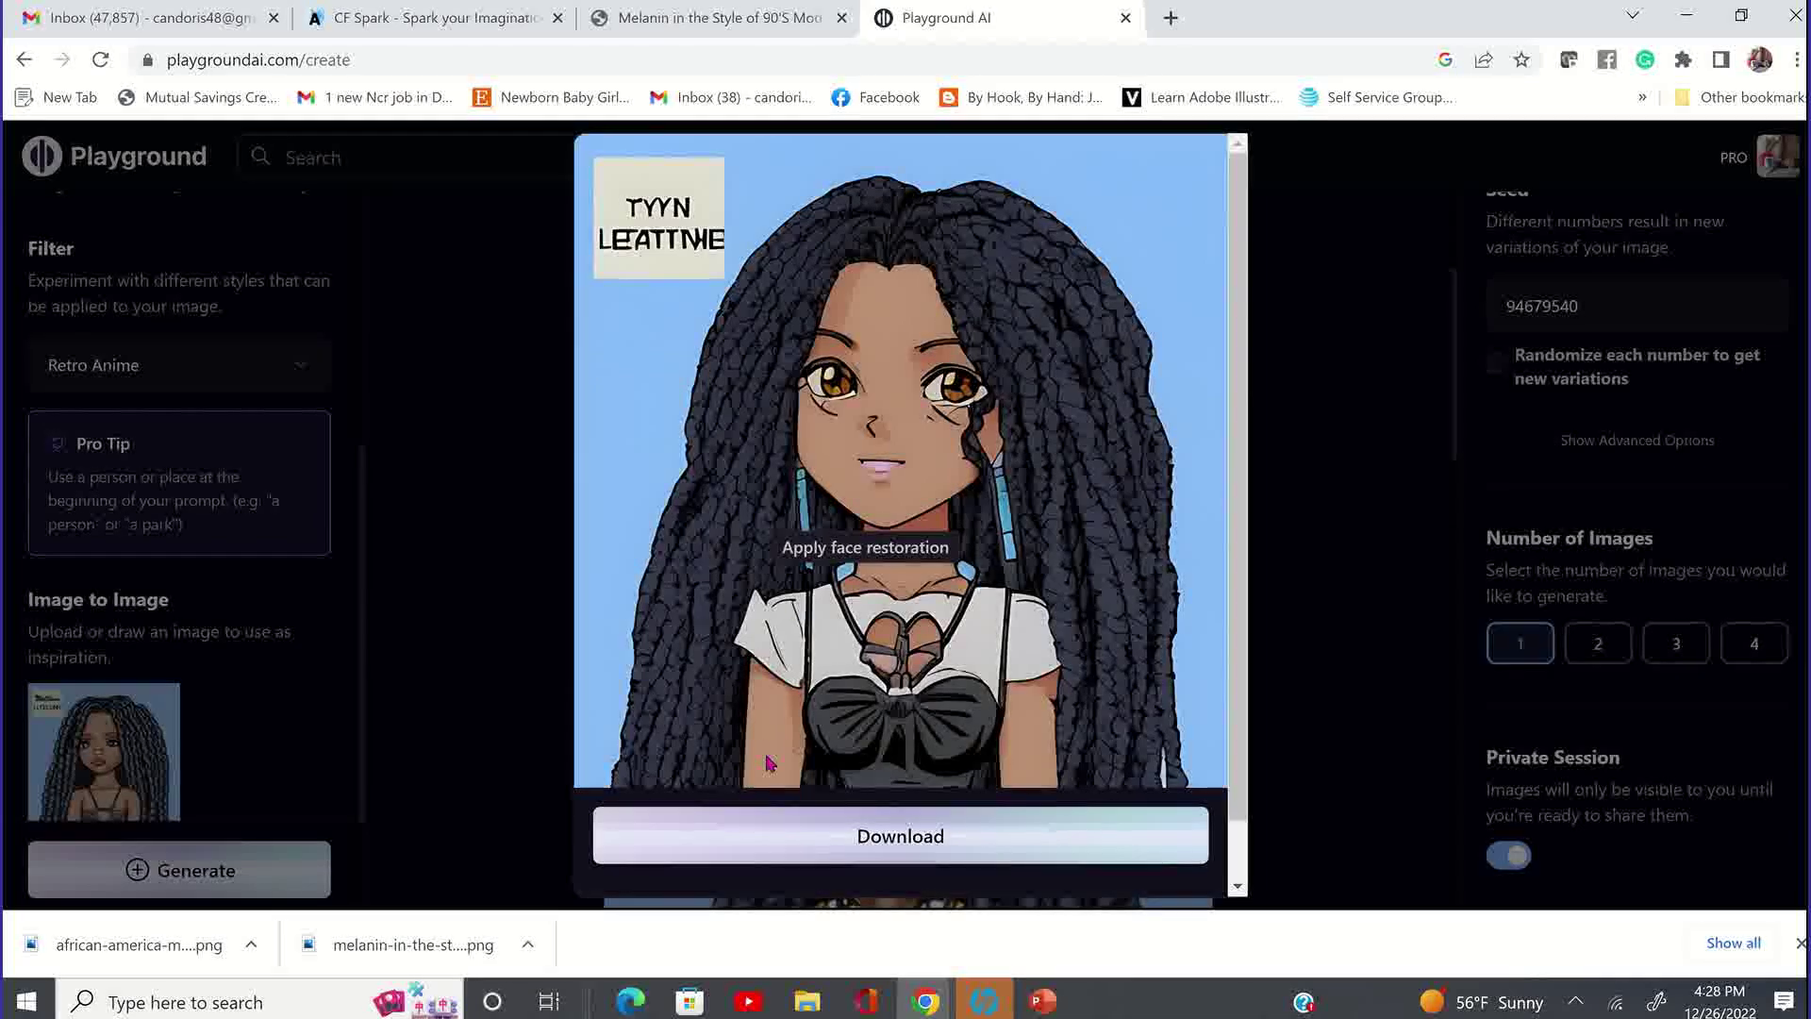
{"action": "left_click", "coordinate": [779, 841]}
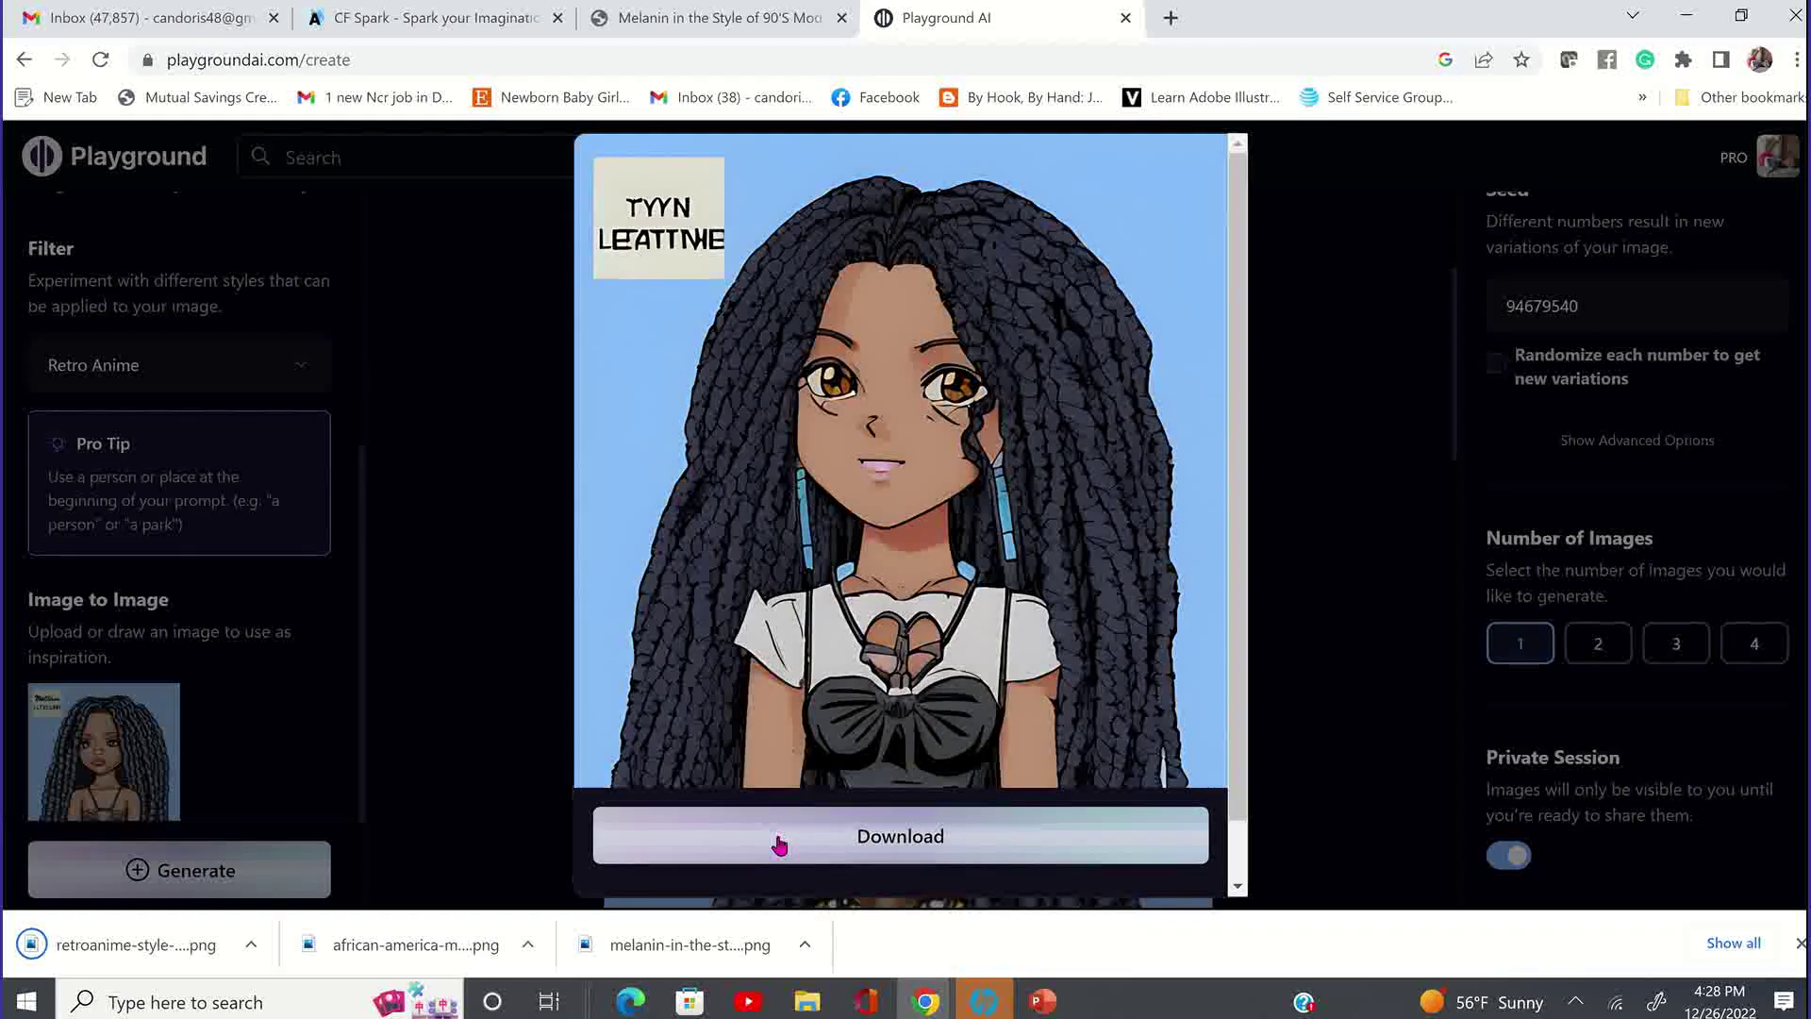
{"action": "scroll", "coordinate": [1069, 356], "scroll_direction": "down", "scroll_amount": 1}
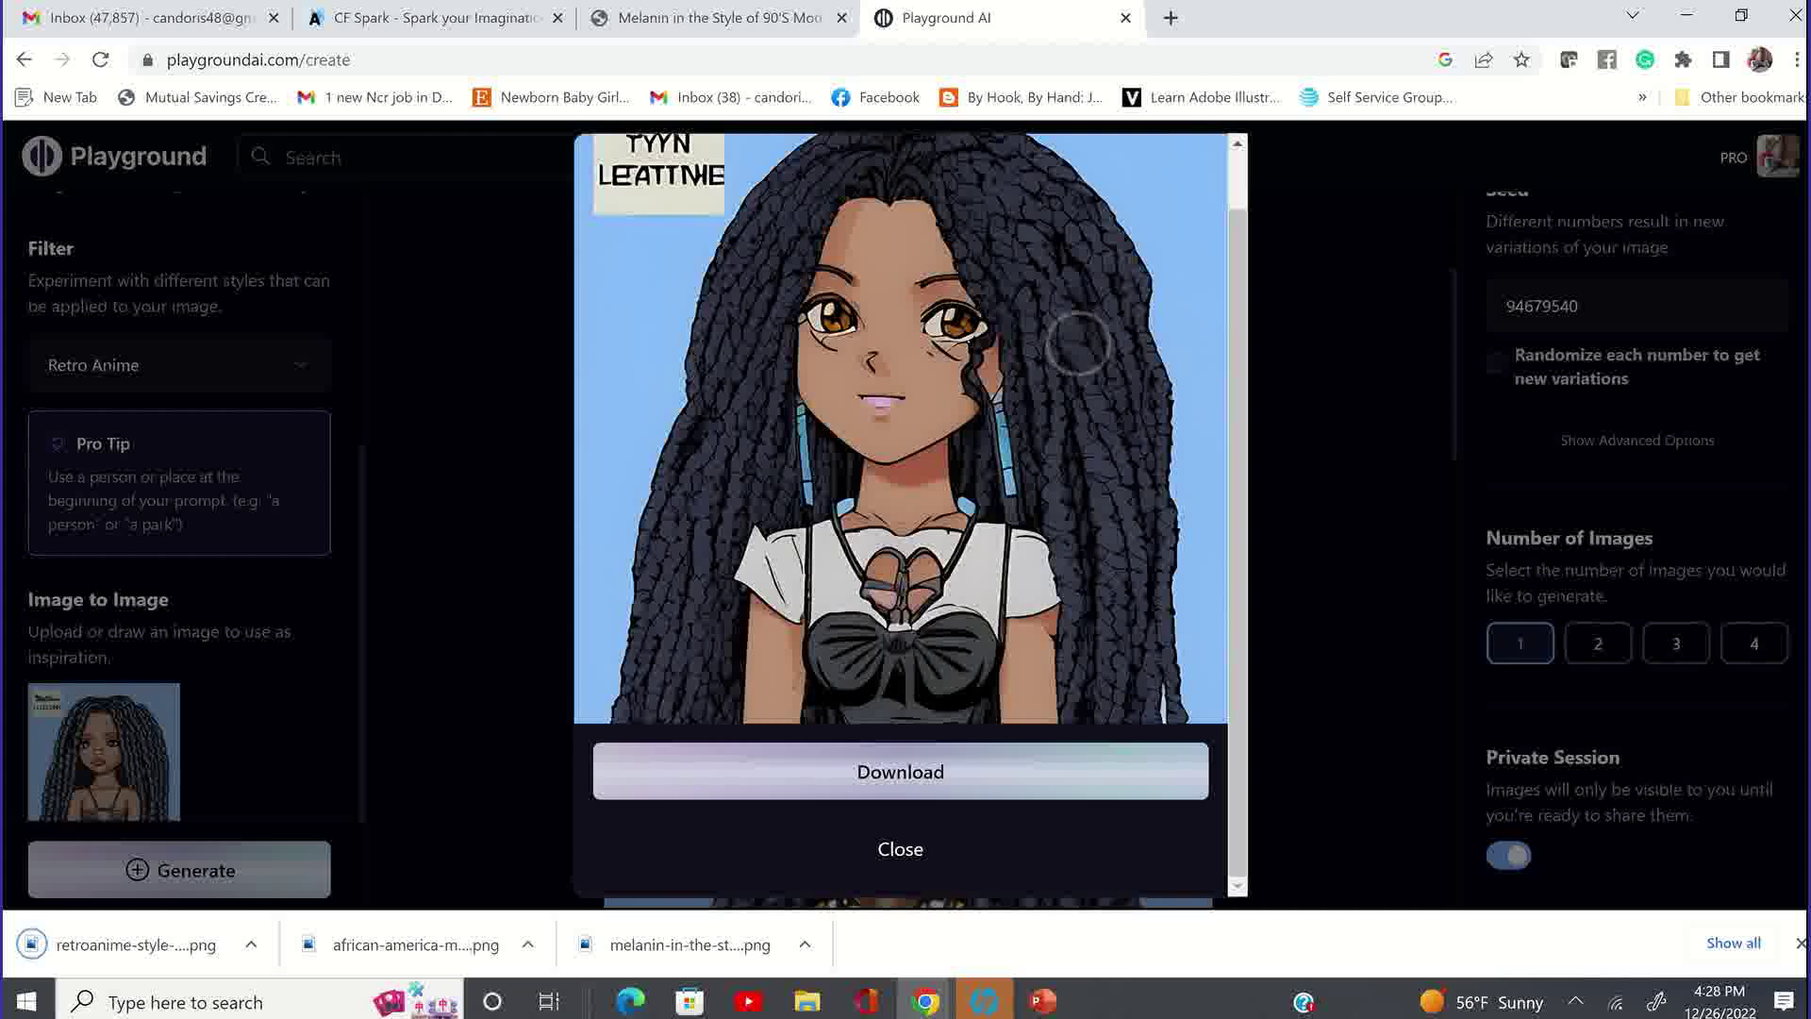
{"action": "key", "text": "Escape"}
{"action": "scroll", "coordinate": [1081, 442], "scroll_direction": "down", "scroll_amount": 5}
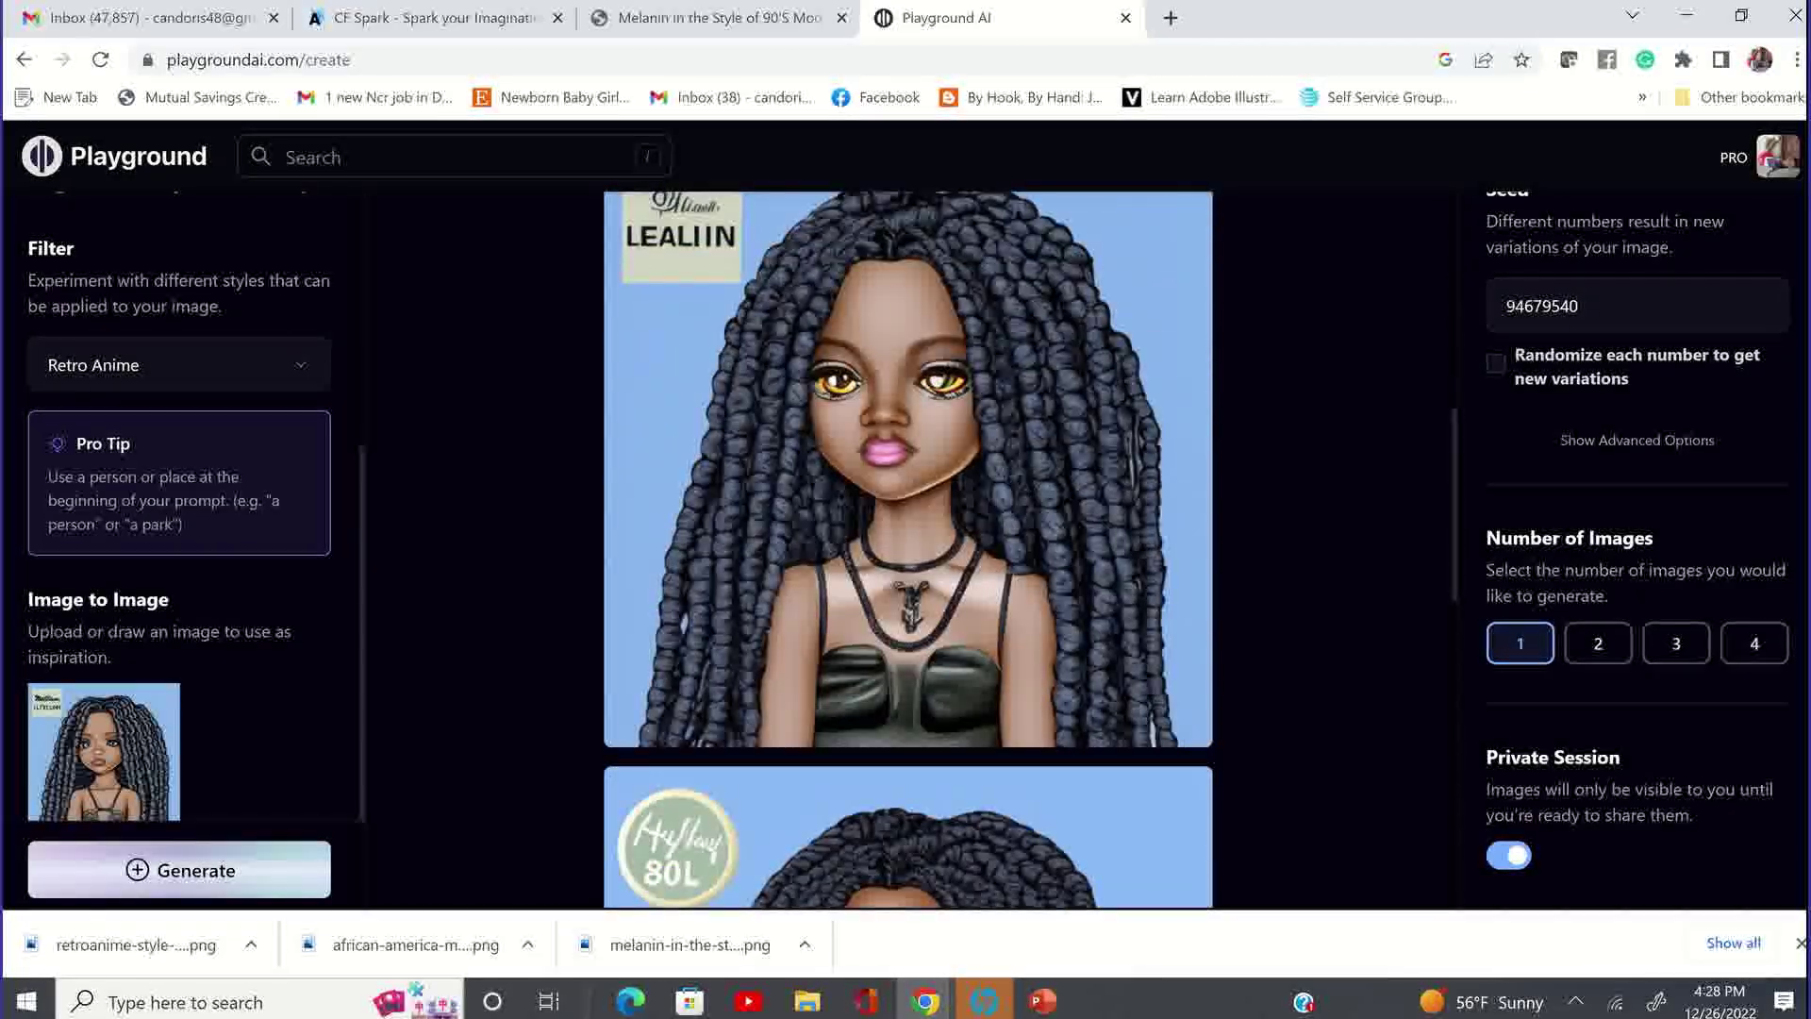
- Download the lower unfiltered big-eyed doll image as a second melanin-in-the-st… PNG
{"action": "scroll", "coordinate": [781, 846], "scroll_direction": "down", "scroll_amount": 6}
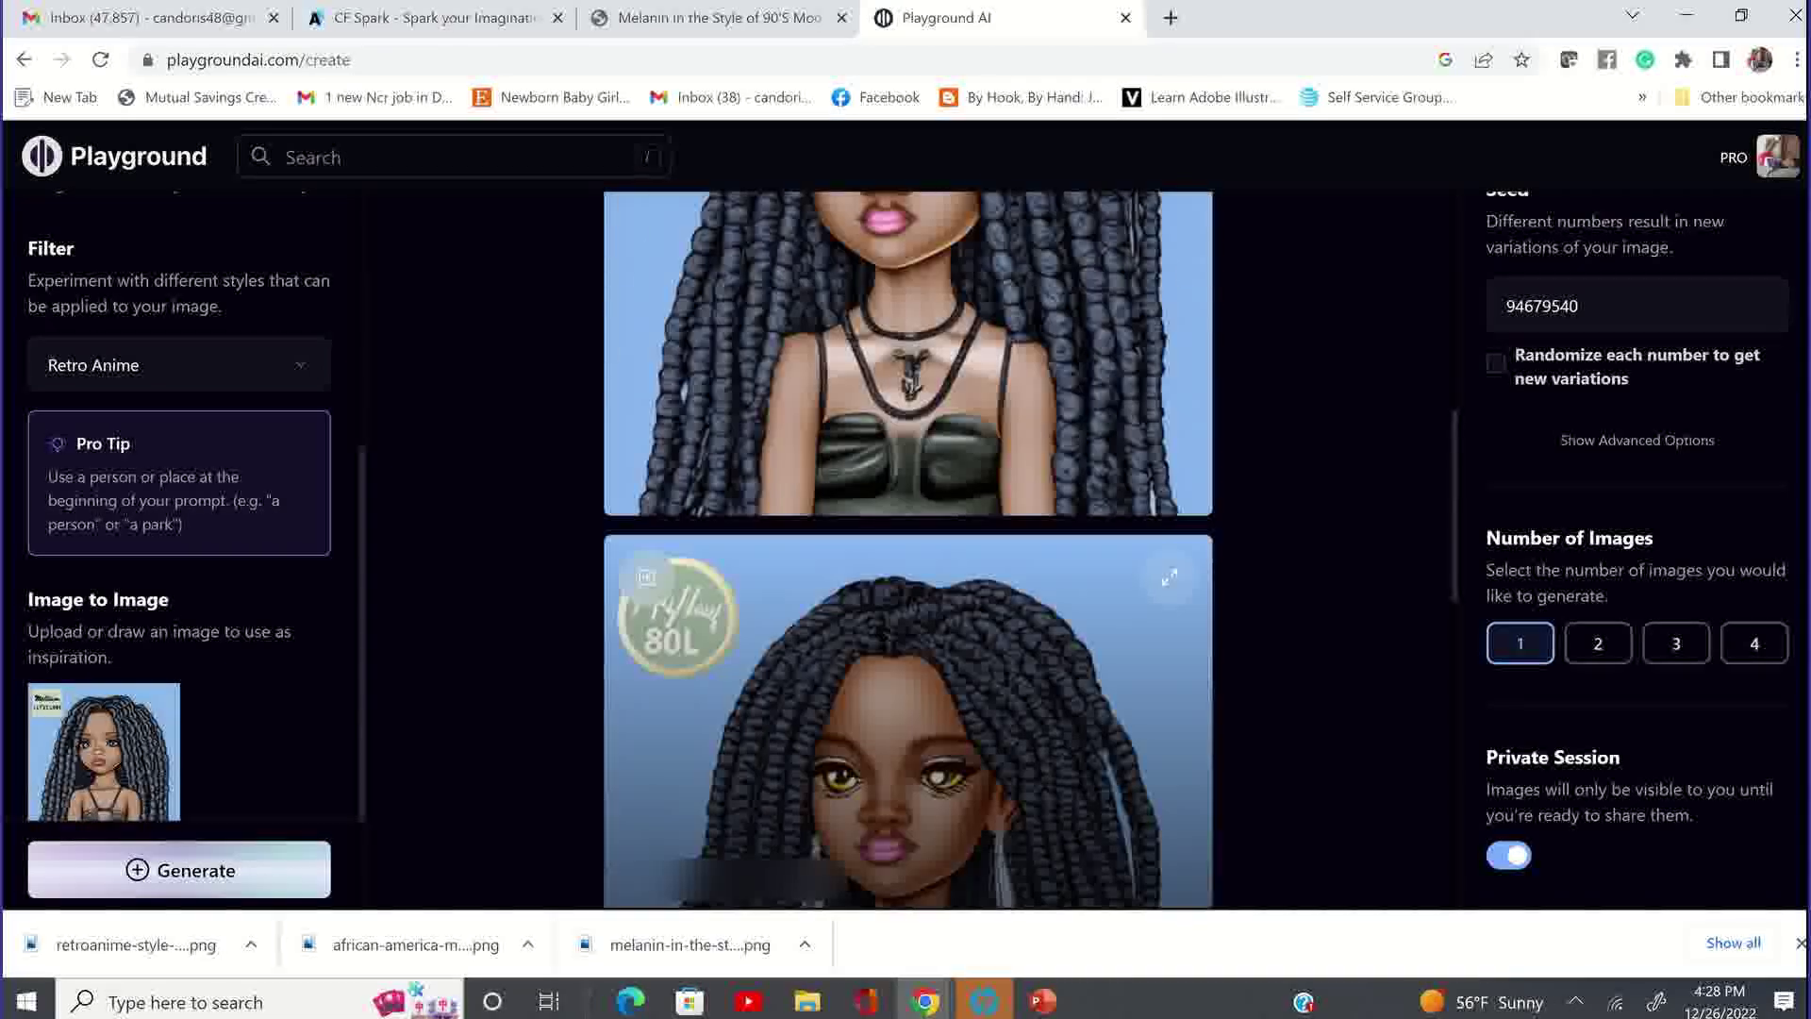
{"action": "scroll", "coordinate": [907, 547], "scroll_direction": "down", "scroll_amount": 6}
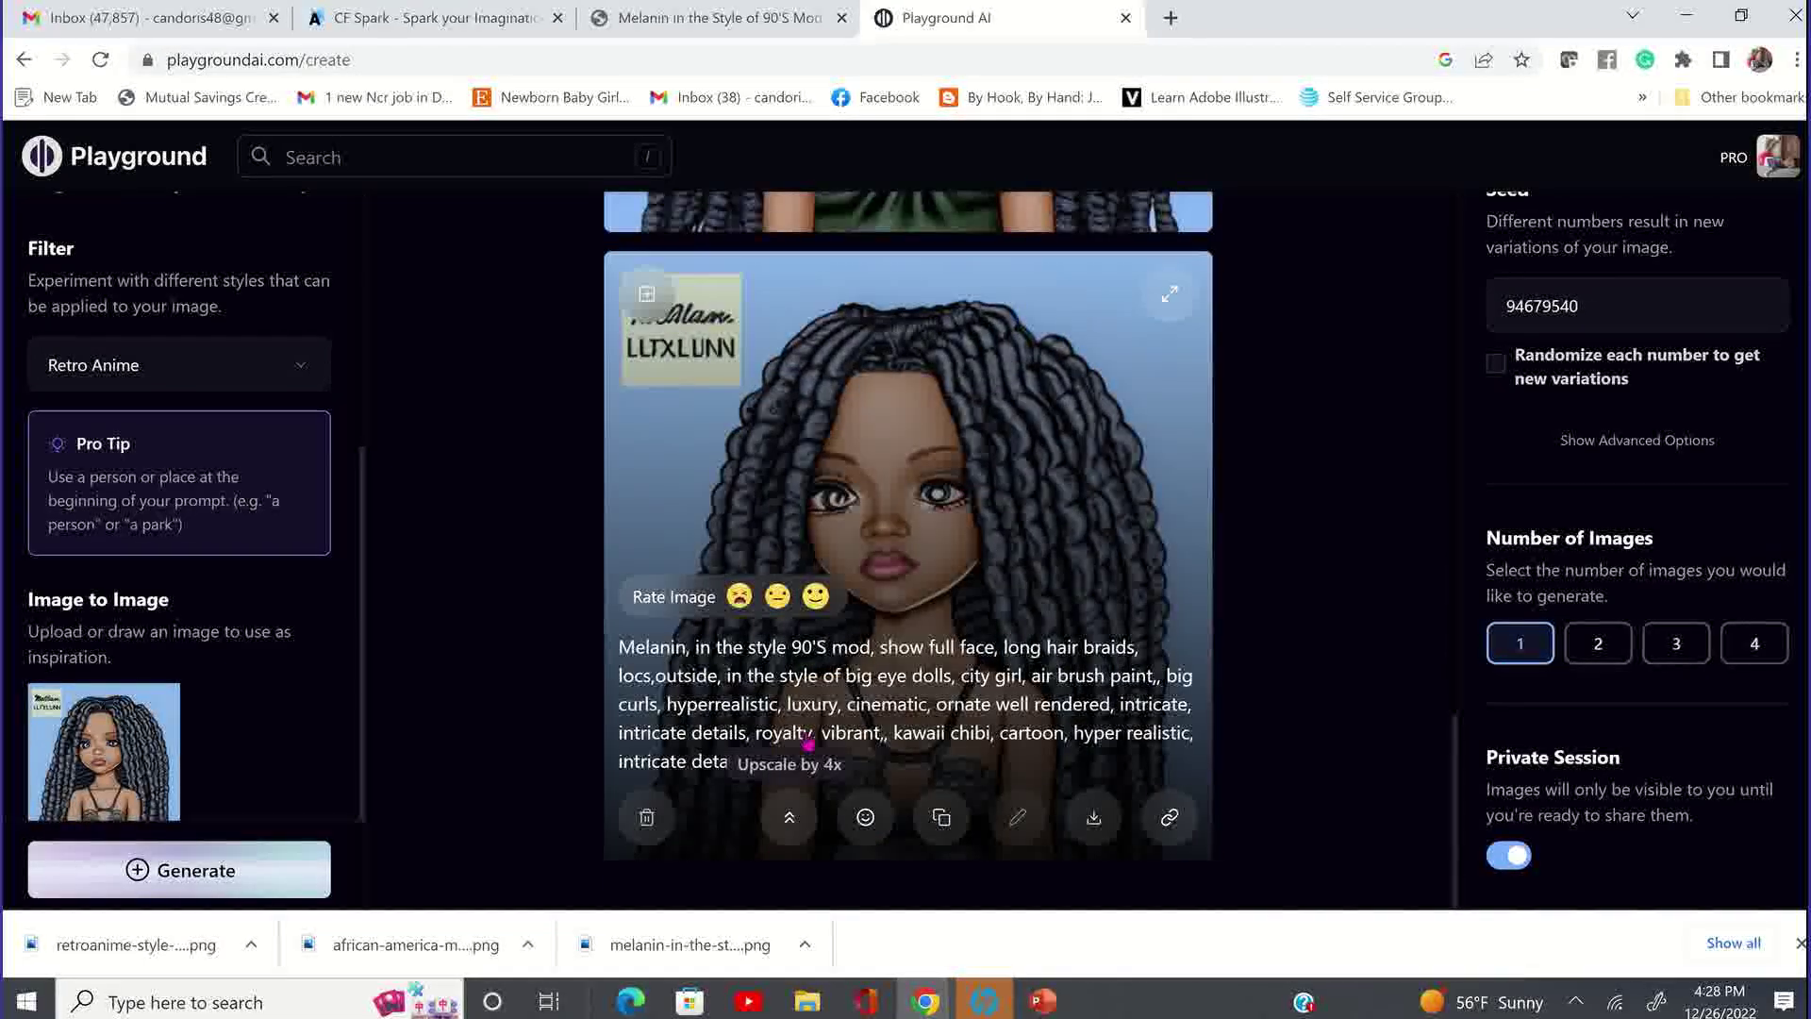
{"action": "left_click", "coordinate": [1094, 821]}
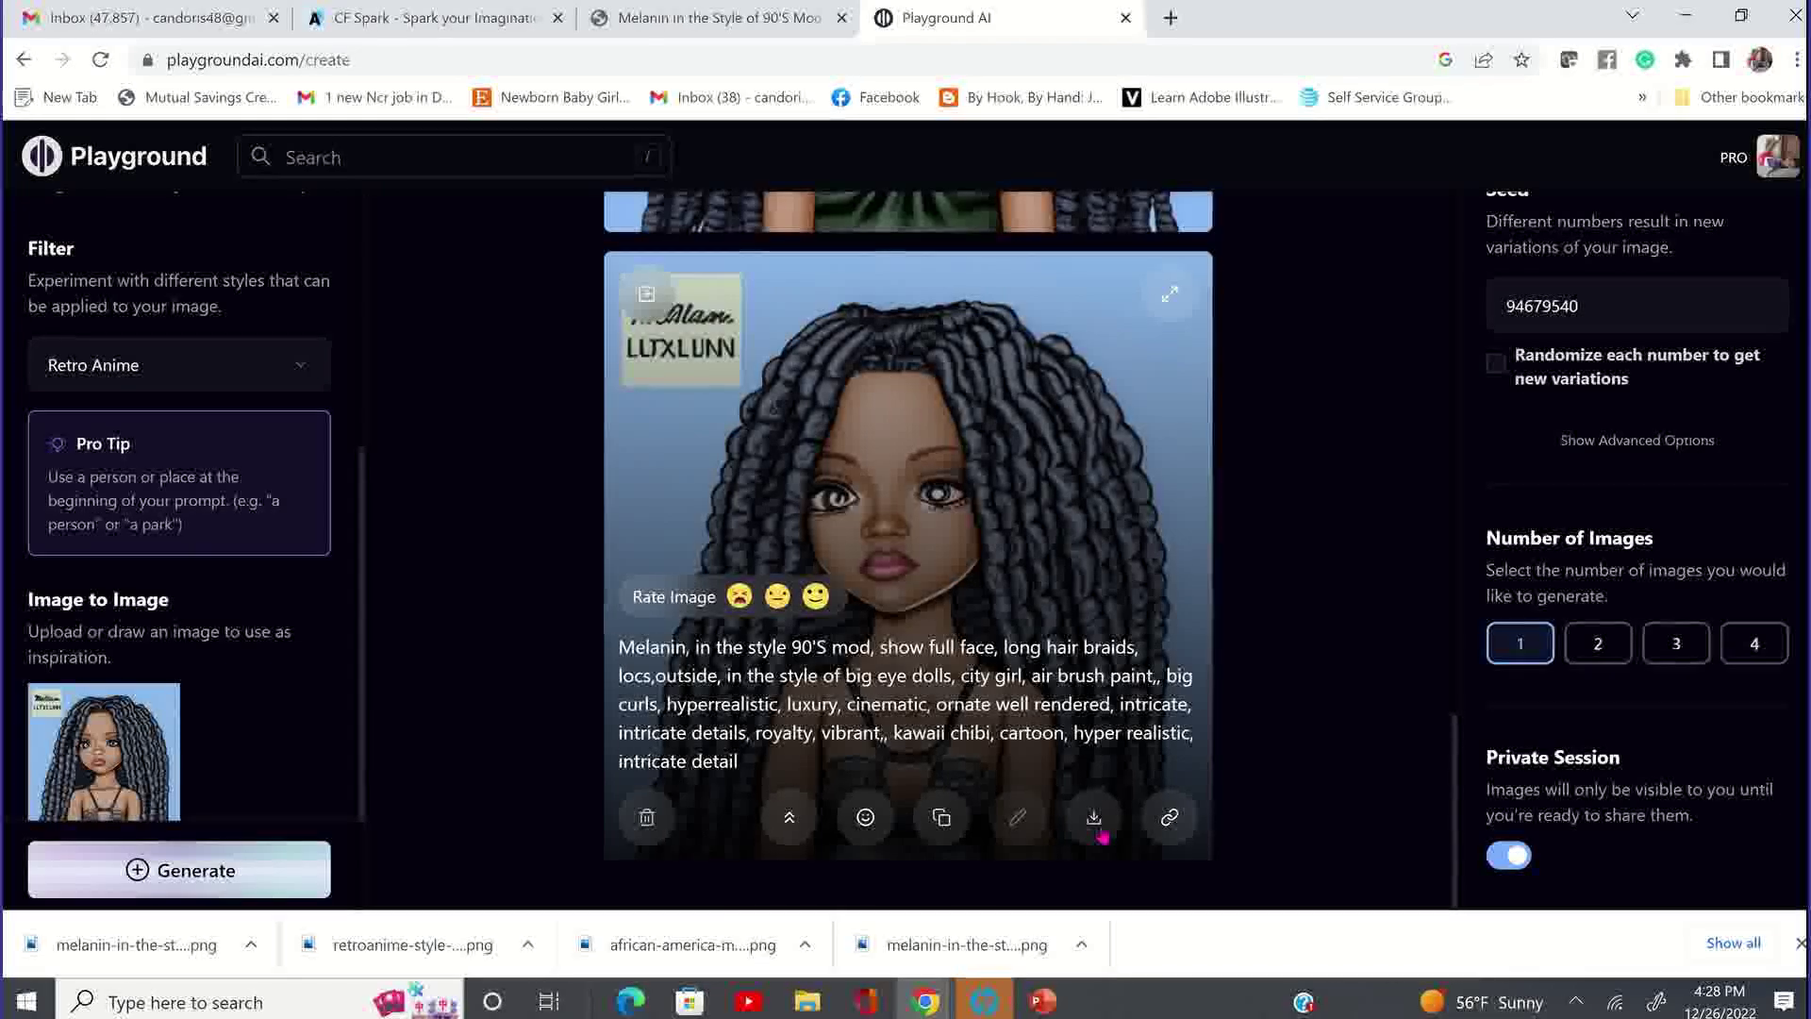
{"action": "scroll", "coordinate": [377, 356], "scroll_direction": "down", "scroll_amount": 2}
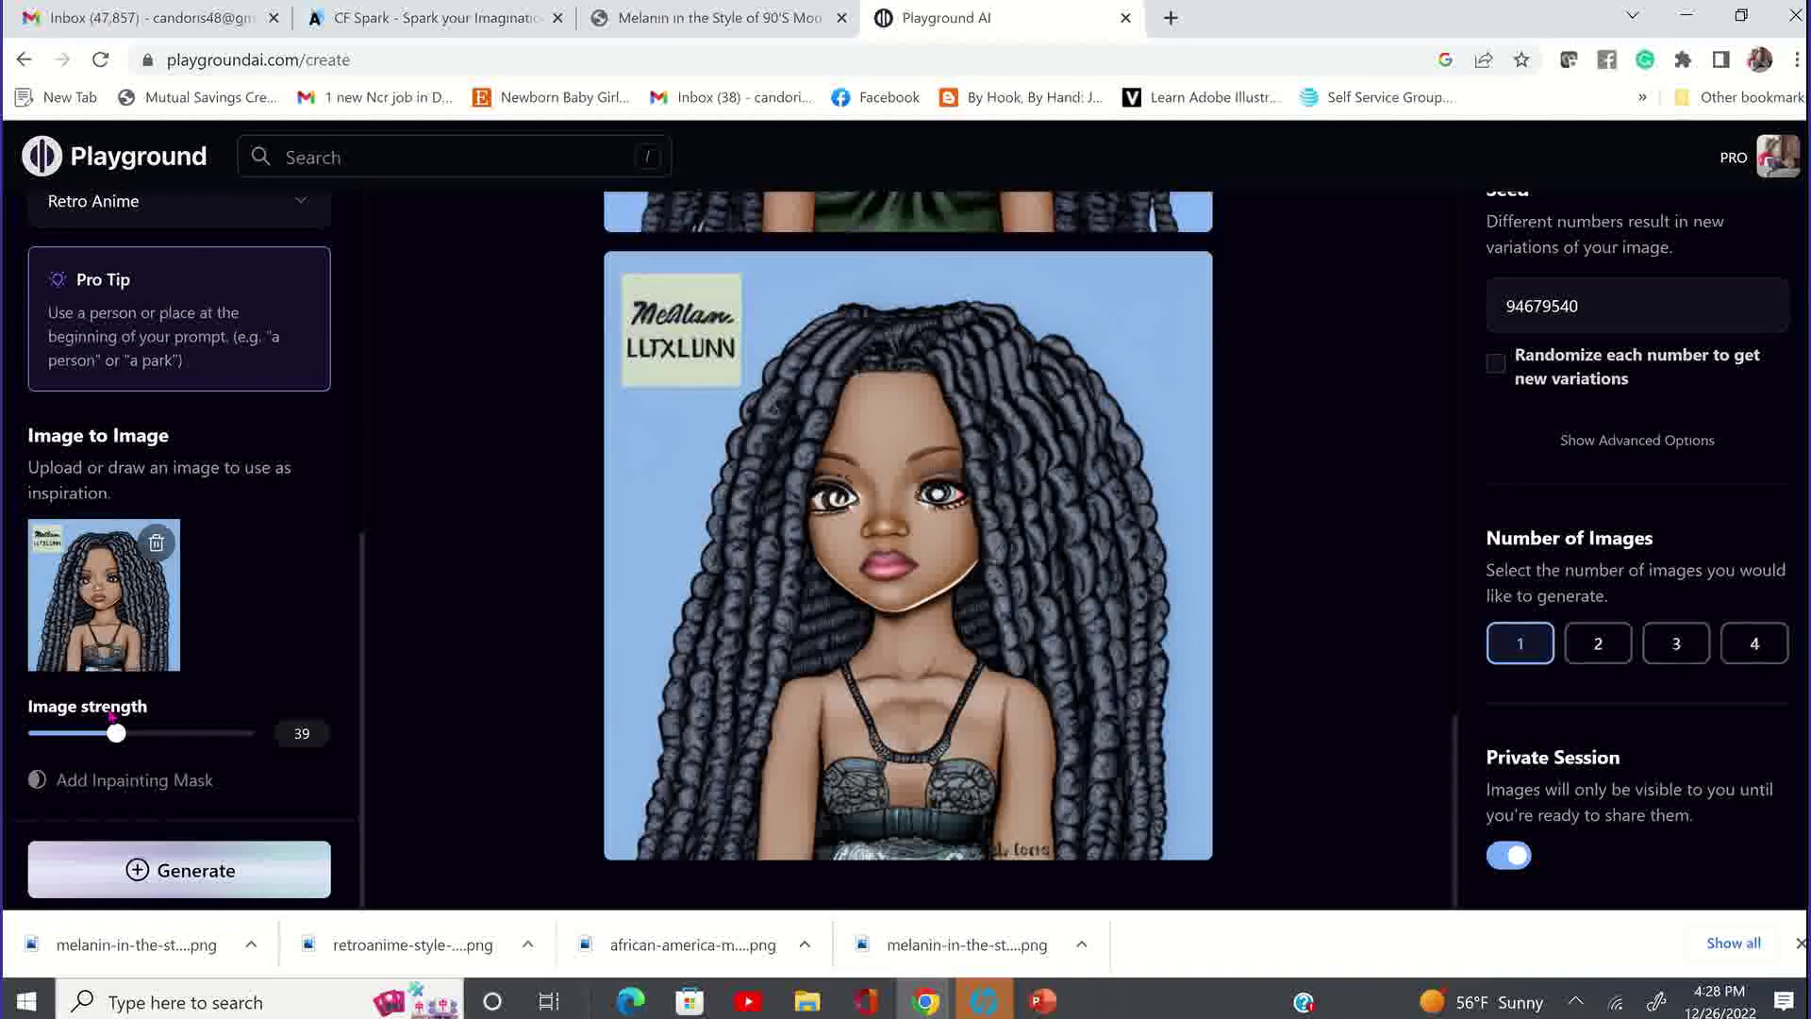
- Set Image strength to 60 and browse the new Retro Anime and doll variations
{"action": "left_click", "coordinate": [199, 735]}
{"action": "left_click_drag", "start_coordinate": [197, 737], "coordinate": [164, 740]}
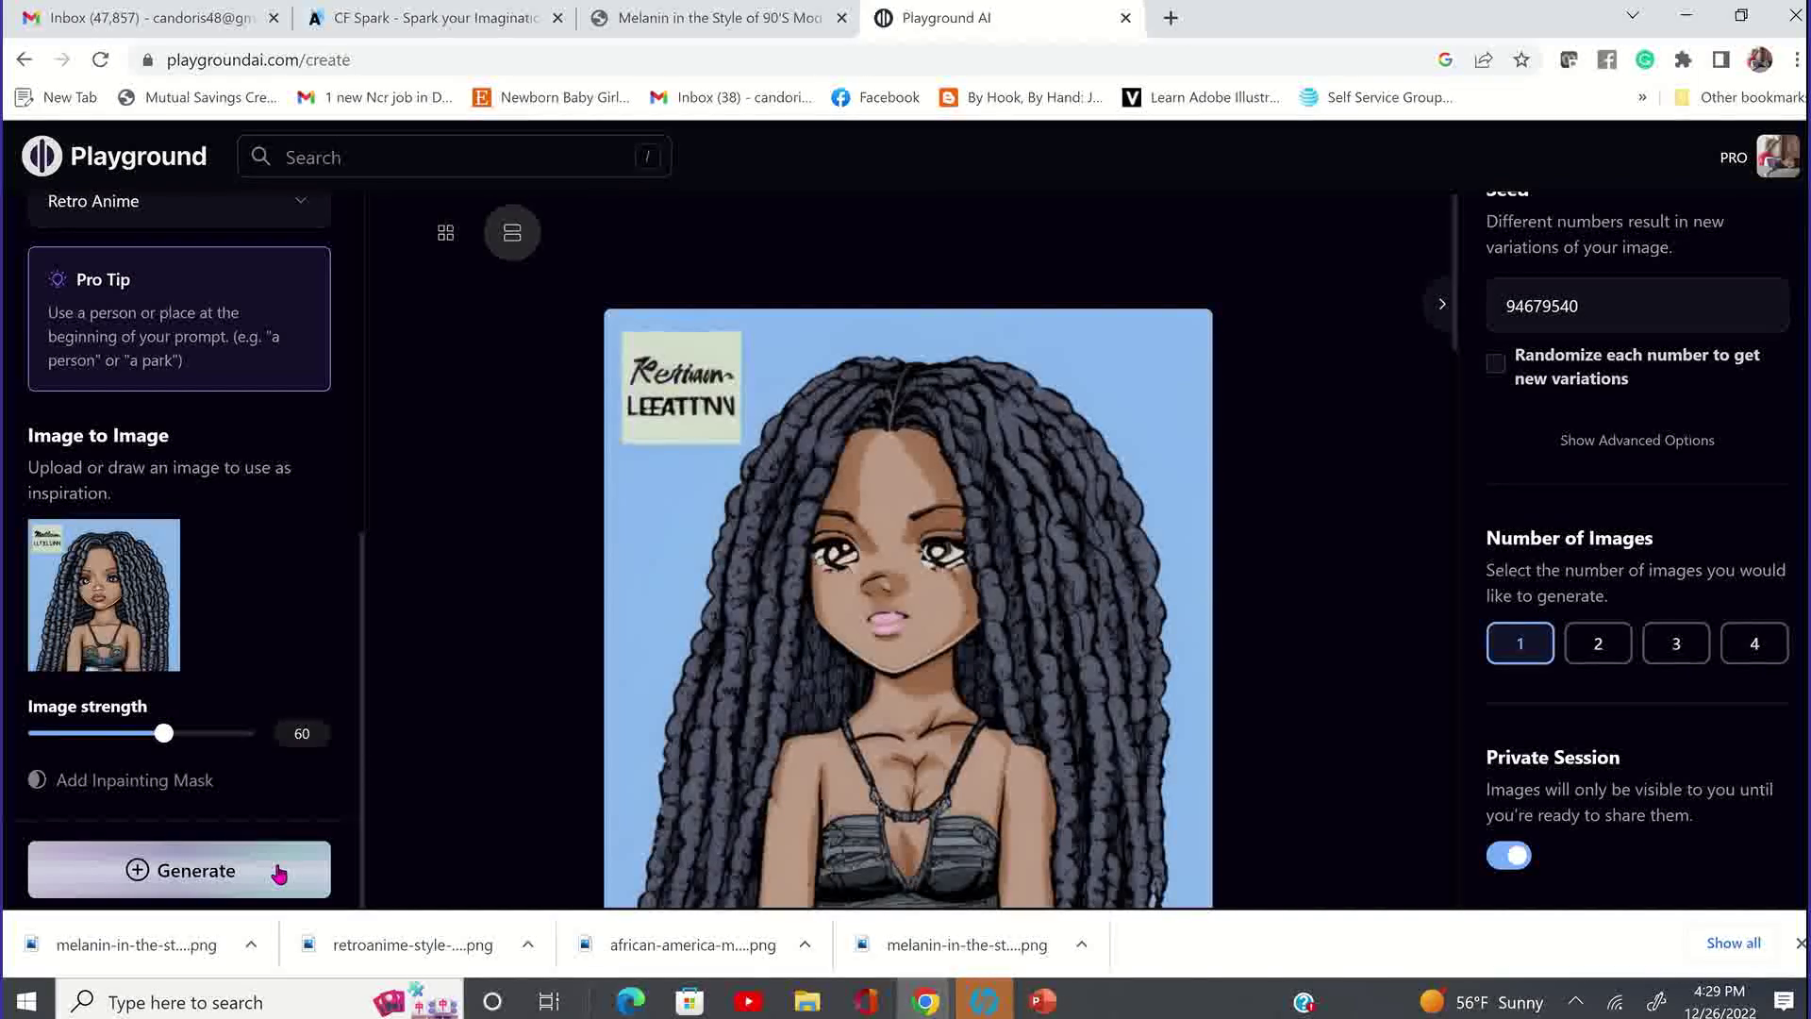
{"action": "scroll", "coordinate": [1122, 377], "scroll_direction": "down", "scroll_amount": 1}
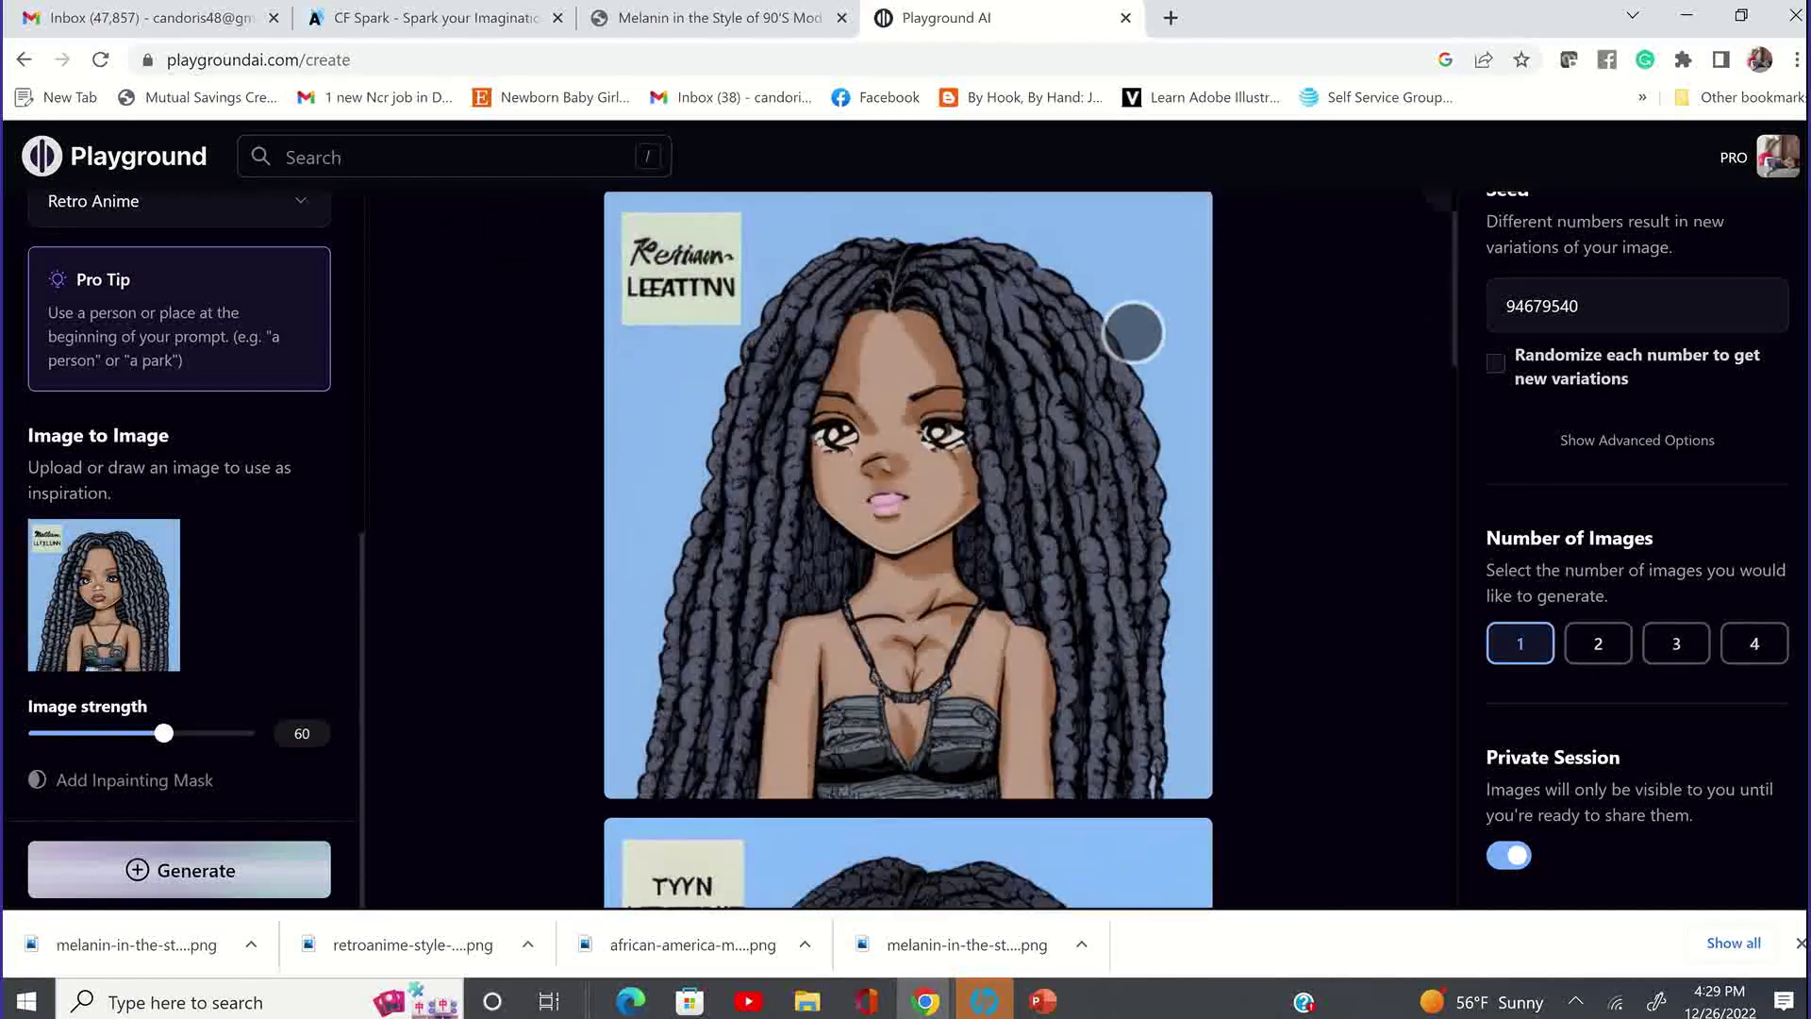
{"action": "scroll", "coordinate": [1132, 320], "scroll_direction": "down", "scroll_amount": 3}
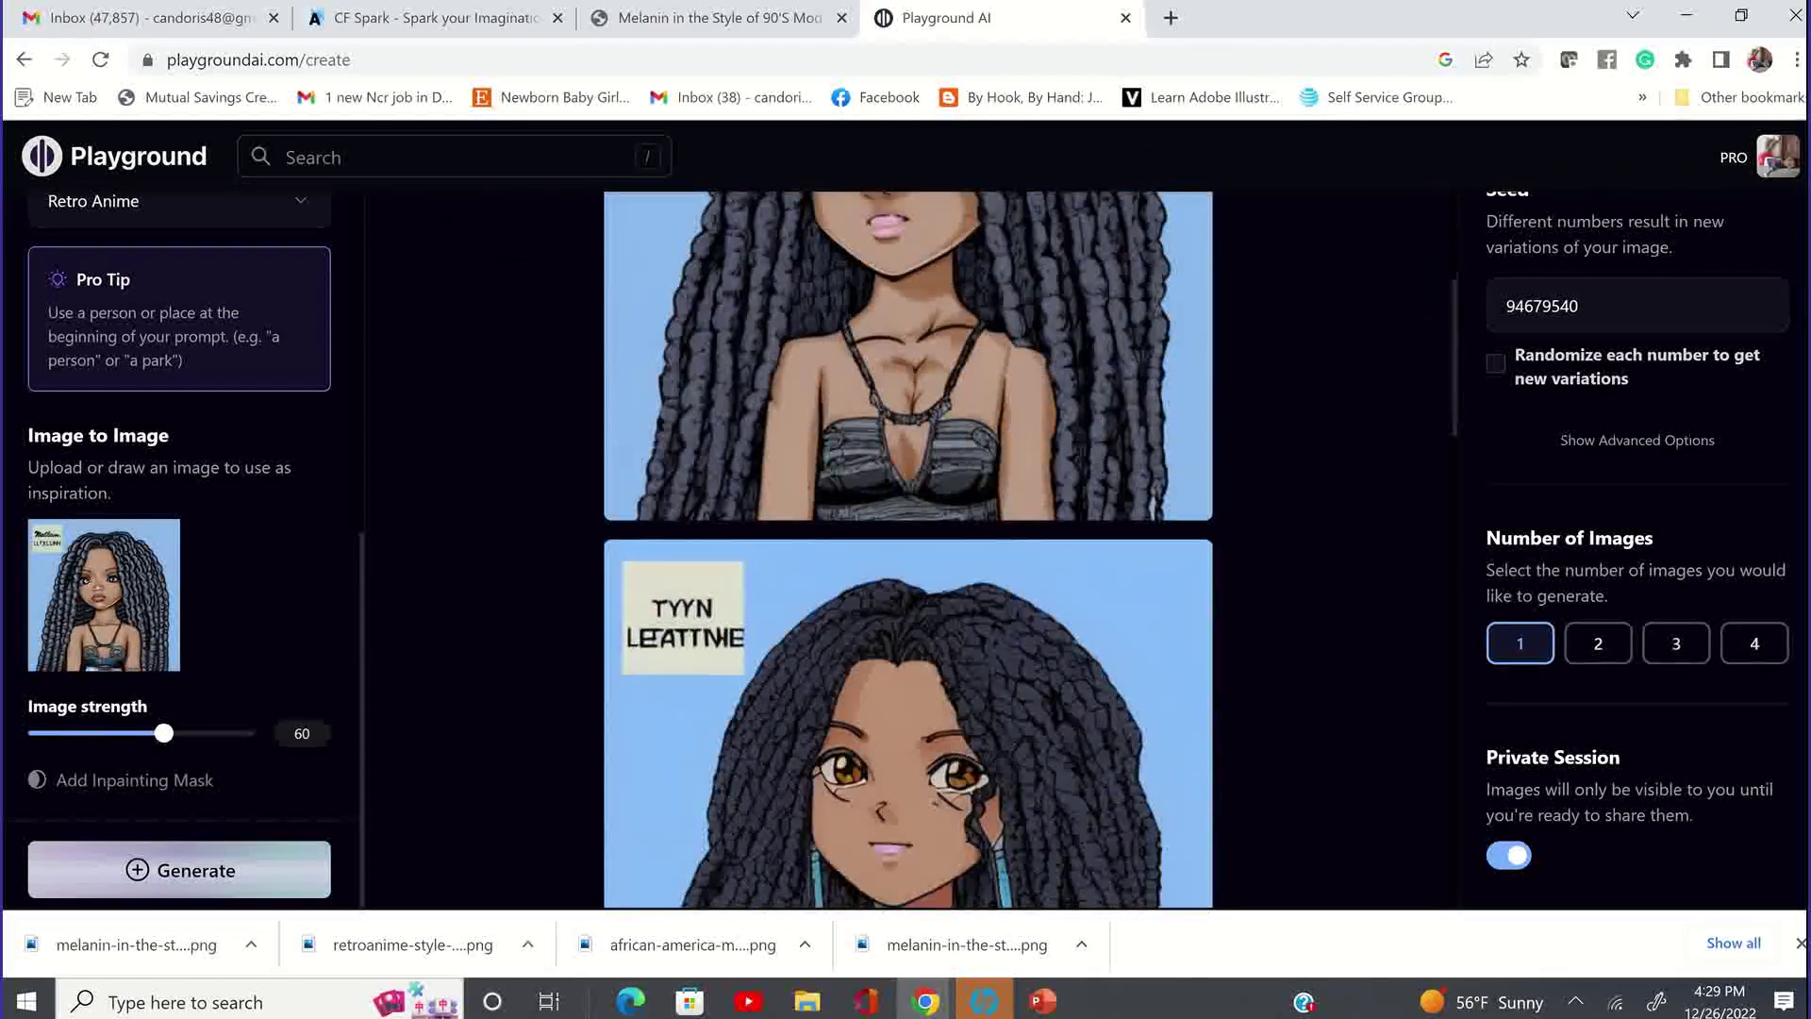
{"action": "scroll", "coordinate": [1123, 310], "scroll_direction": "down", "scroll_amount": 3}
{"action": "scroll", "coordinate": [1100, 433], "scroll_direction": "down", "scroll_amount": 2}
{"action": "scroll", "coordinate": [1110, 330], "scroll_direction": "down", "scroll_amount": 5}
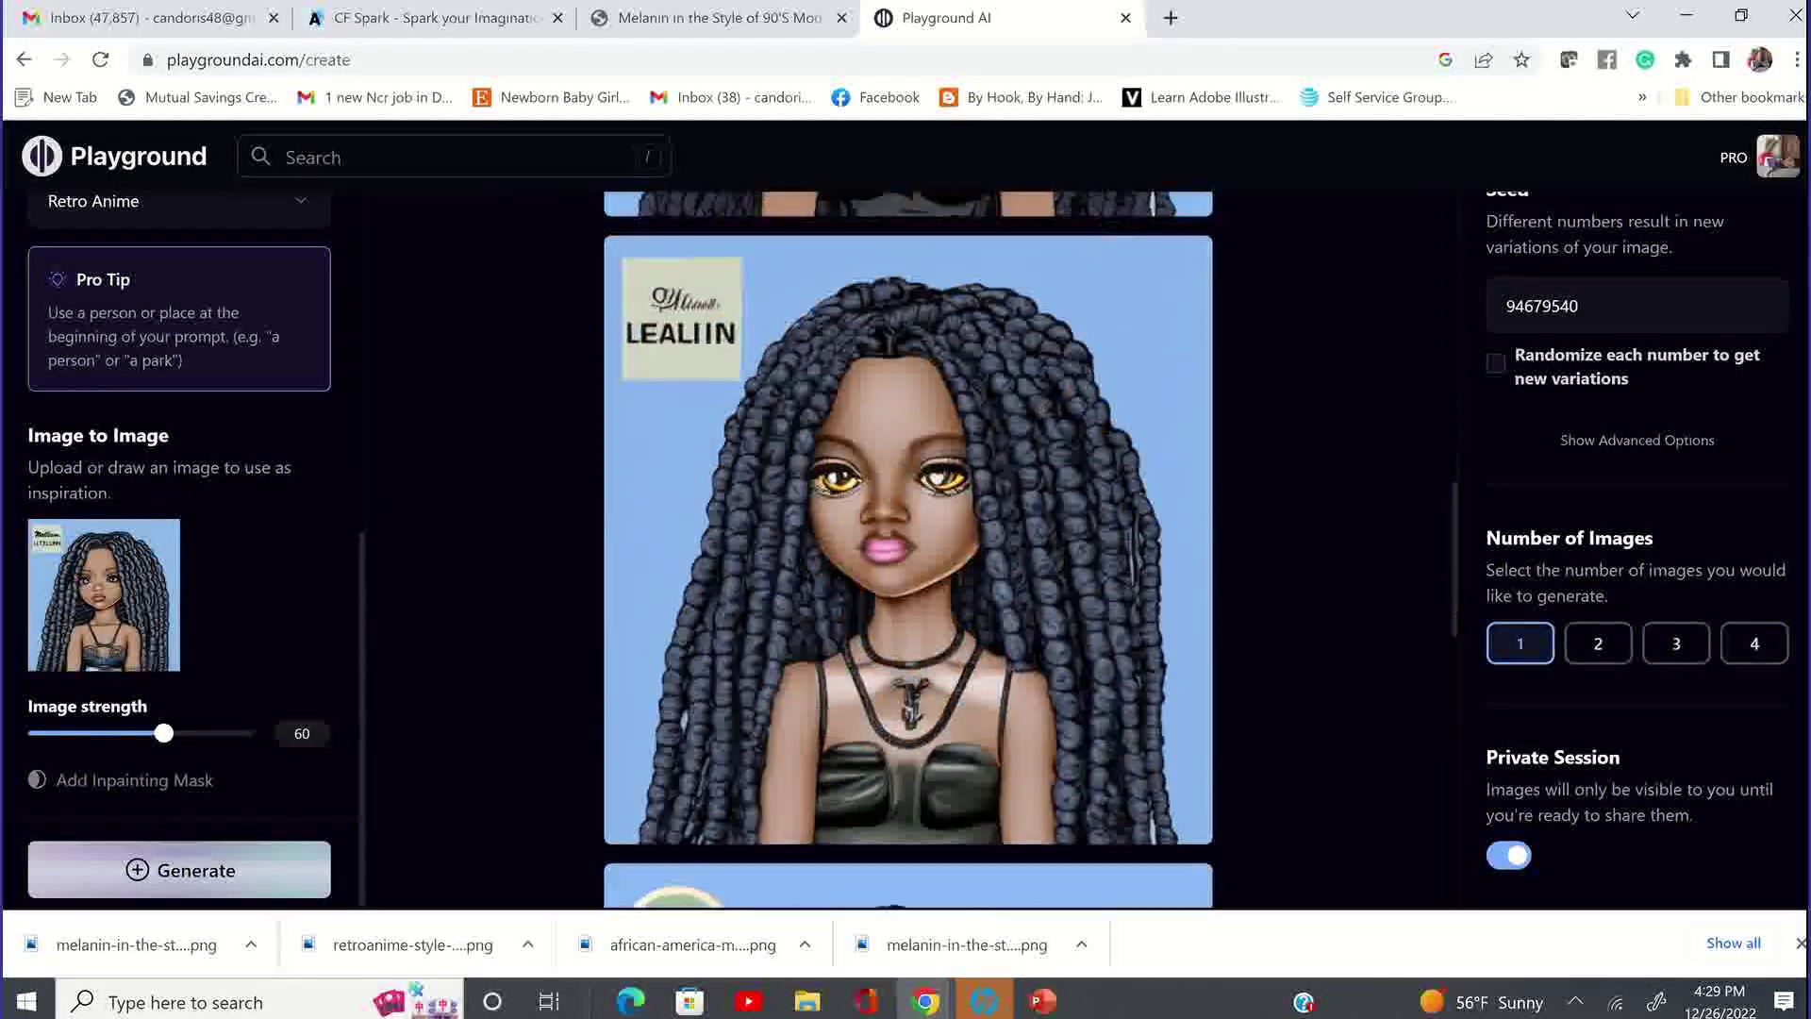
{"action": "scroll", "coordinate": [1057, 417], "scroll_direction": "down", "scroll_amount": 1}
{"action": "scroll", "coordinate": [179, 510], "scroll_direction": "up", "scroll_amount": 5}
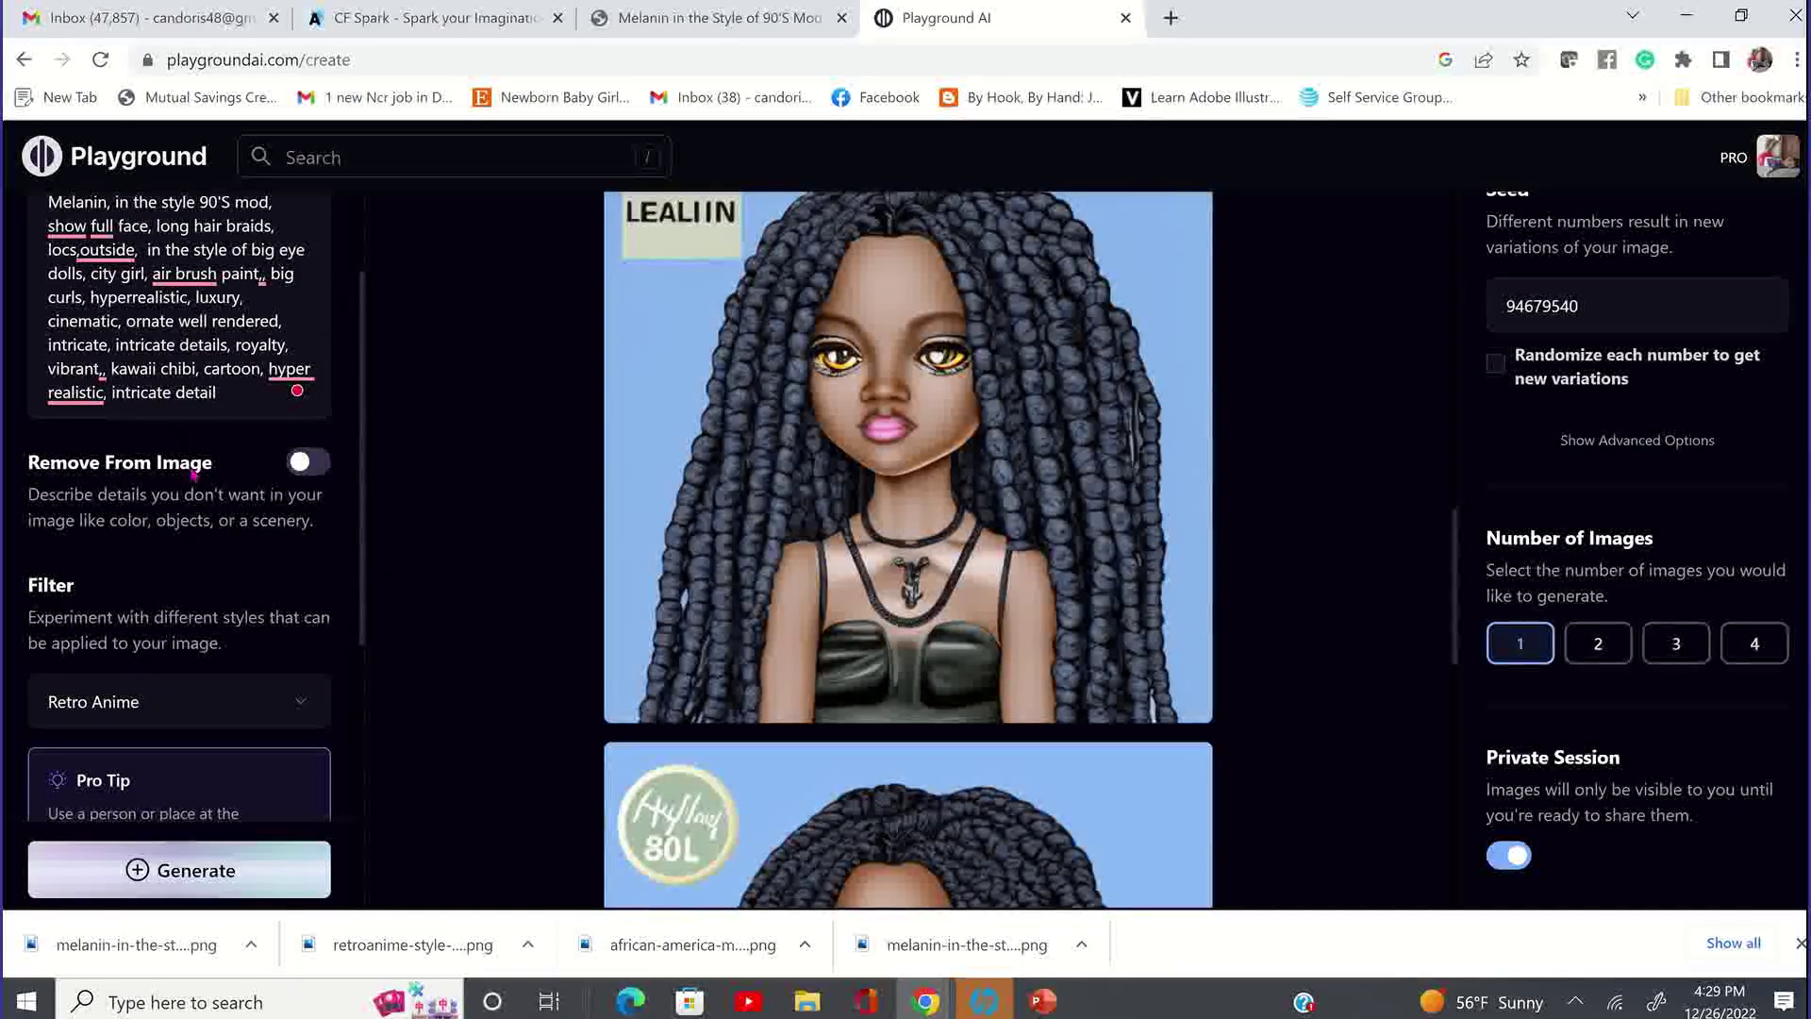
- Turn on Remove From Image, leaving its field empty, and set Number of Images to 4
{"action": "left_click", "coordinate": [322, 471]}
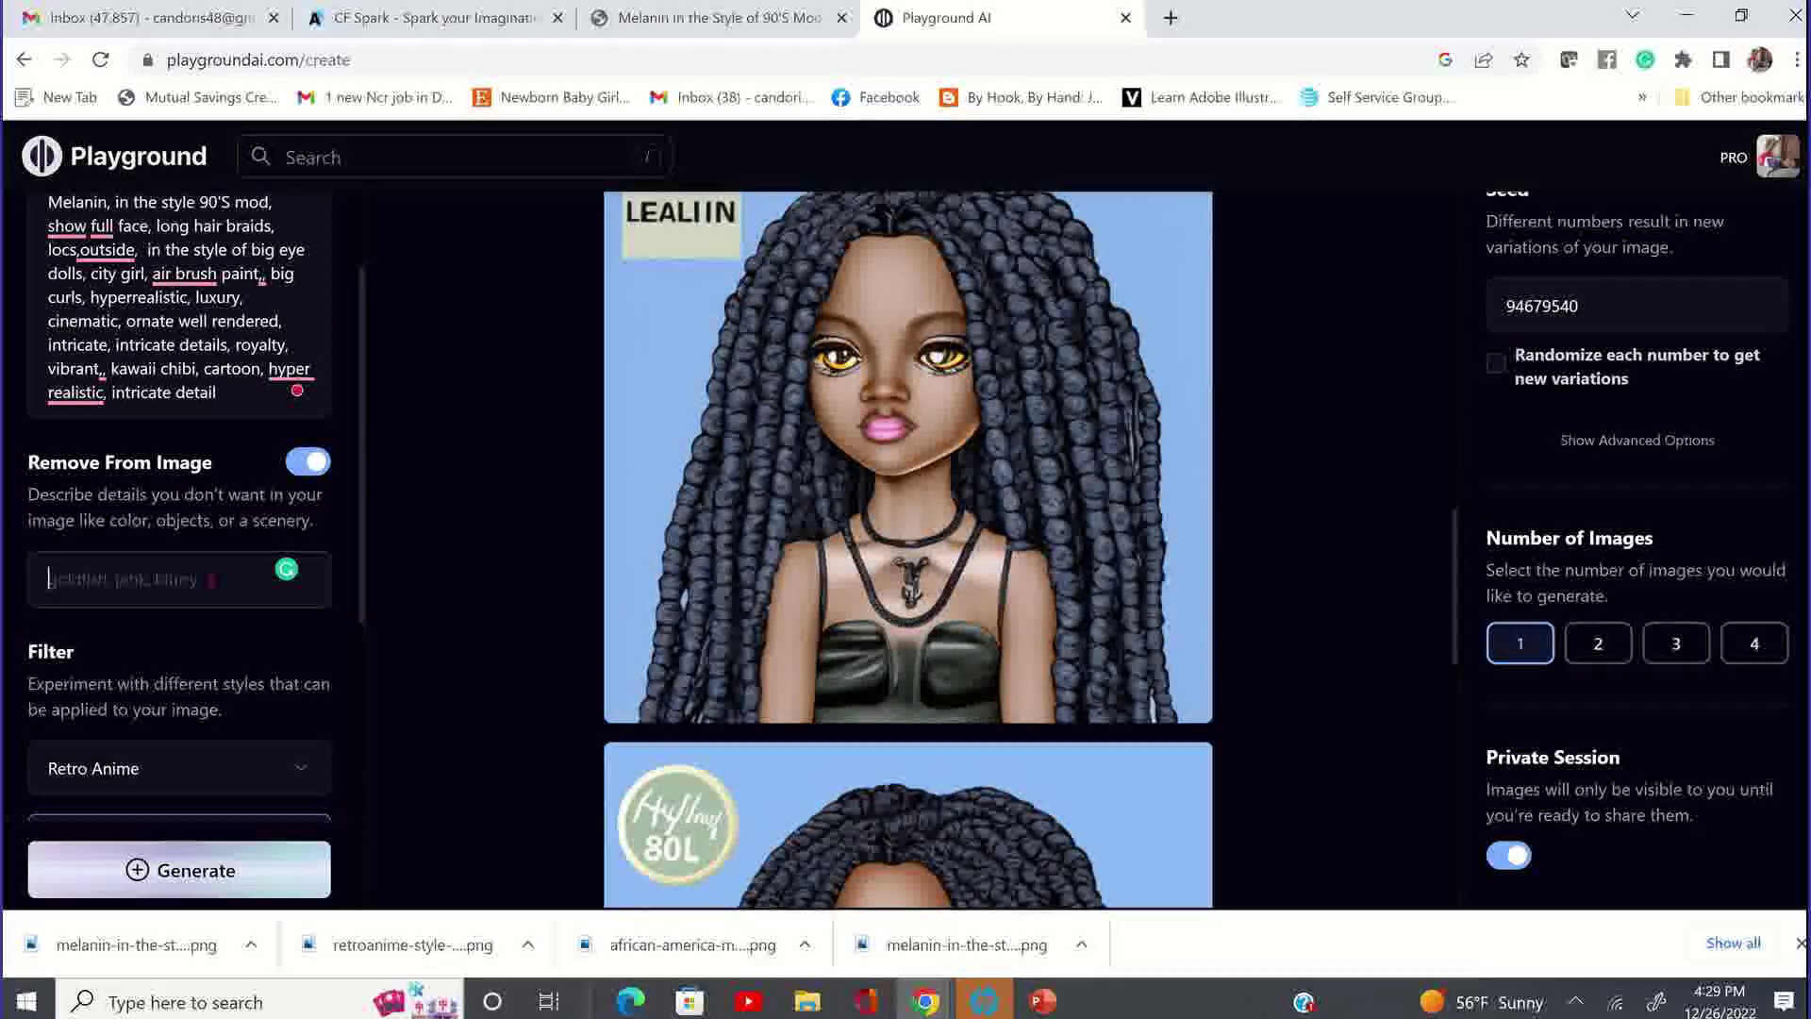
{"action": "left_click", "coordinate": [211, 580]}
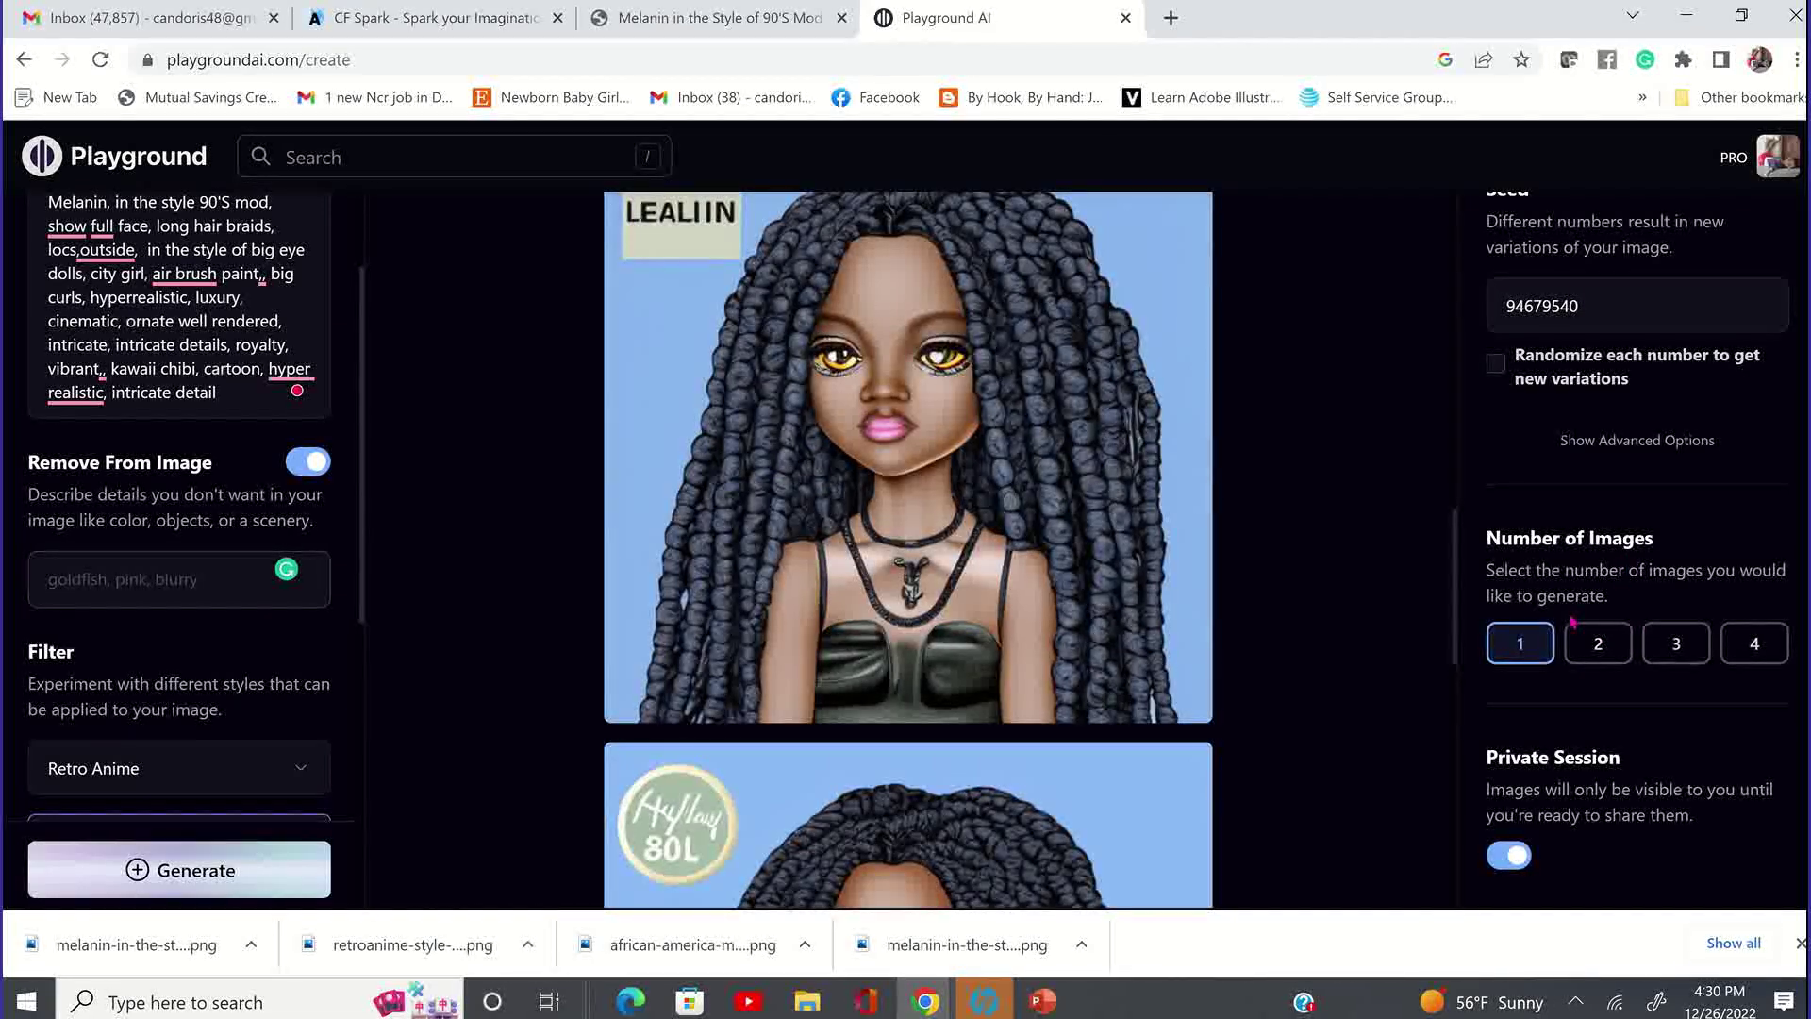
{"action": "mouse_move", "coordinate": [946, 681]}
{"action": "left_click", "coordinate": [1757, 645]}
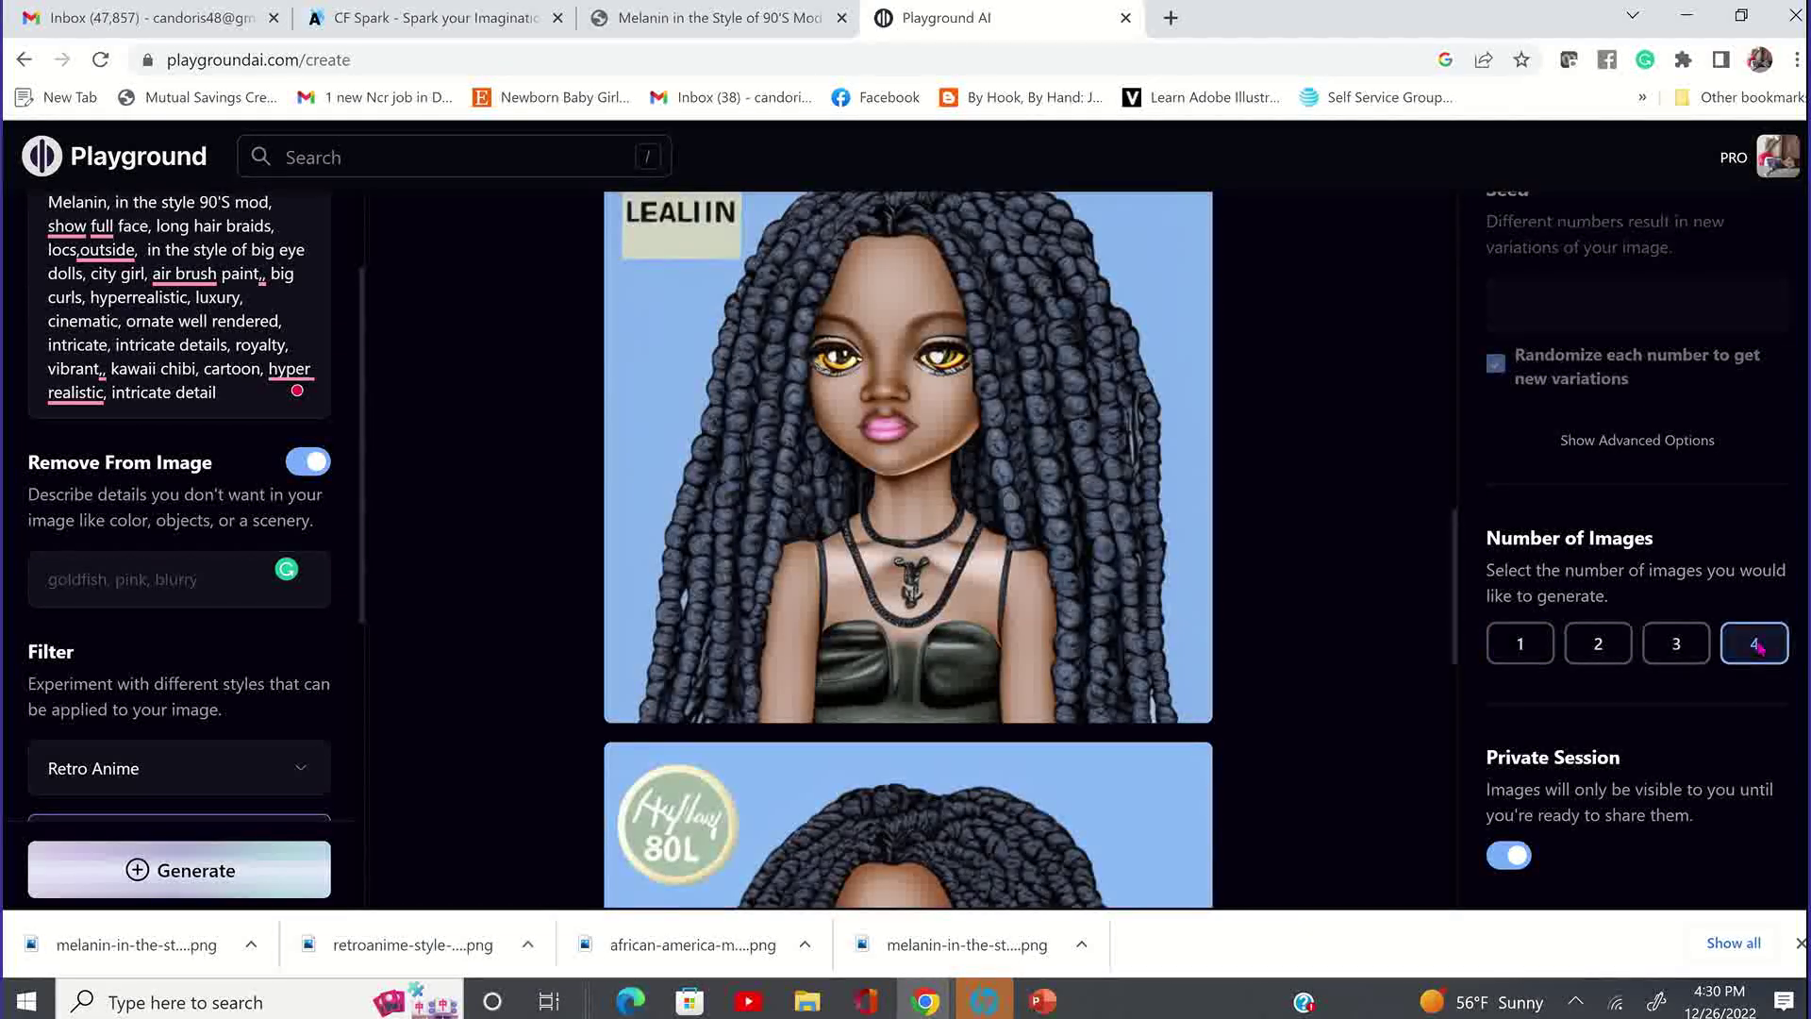
- Generate four Retro Anime variations, retrying after the 'Something went wrong!' error
{"action": "left_click", "coordinate": [179, 878]}
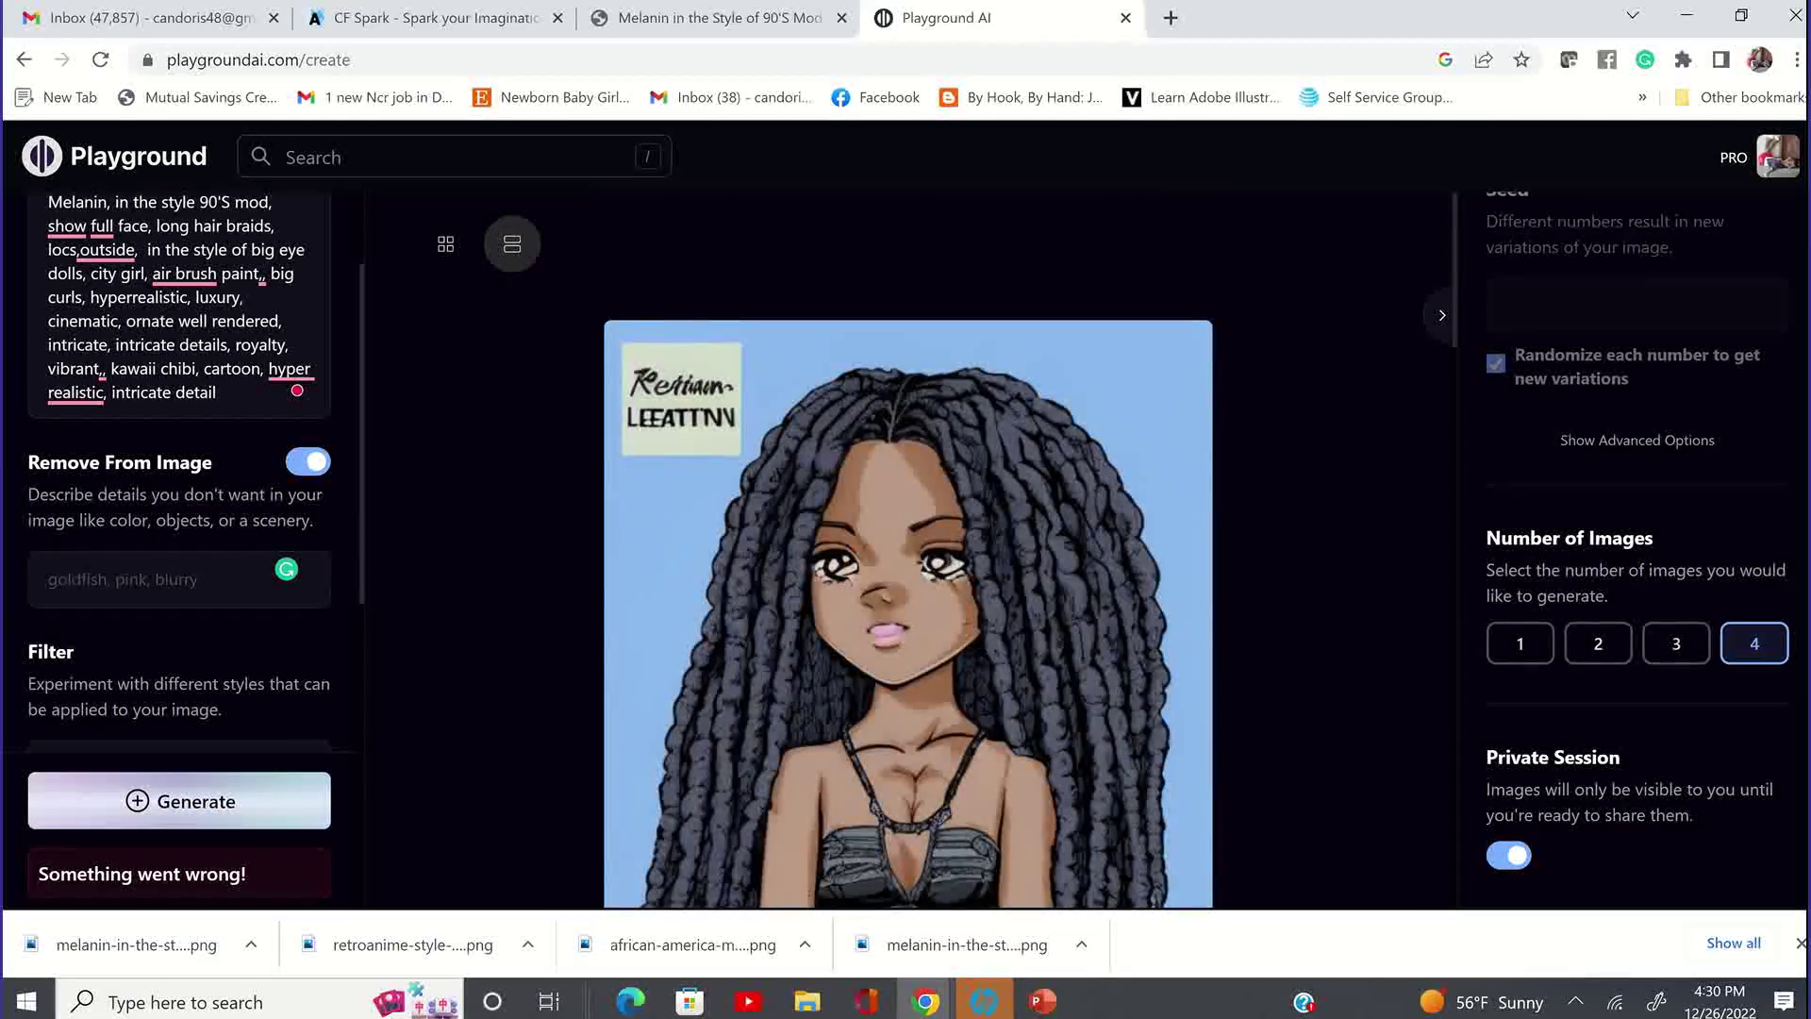
{"action": "left_click", "coordinate": [267, 809]}
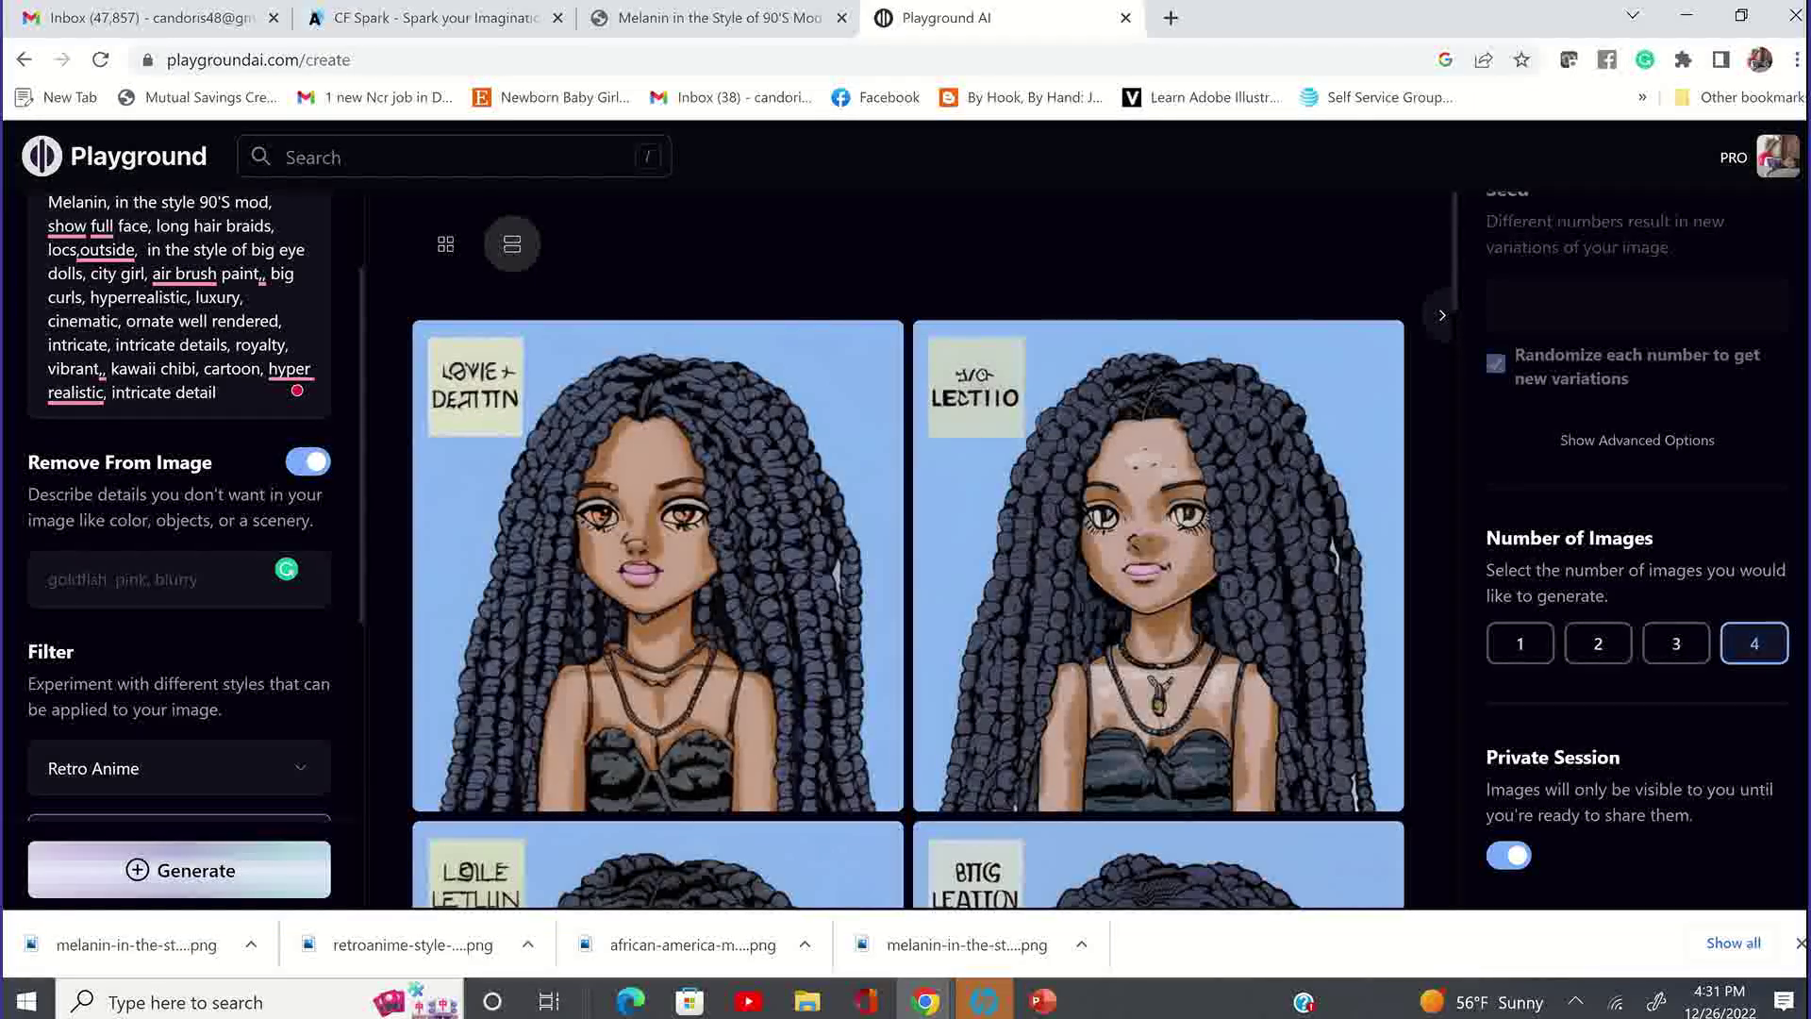
{"action": "scroll", "coordinate": [180, 547], "scroll_direction": "down", "scroll_amount": 4}
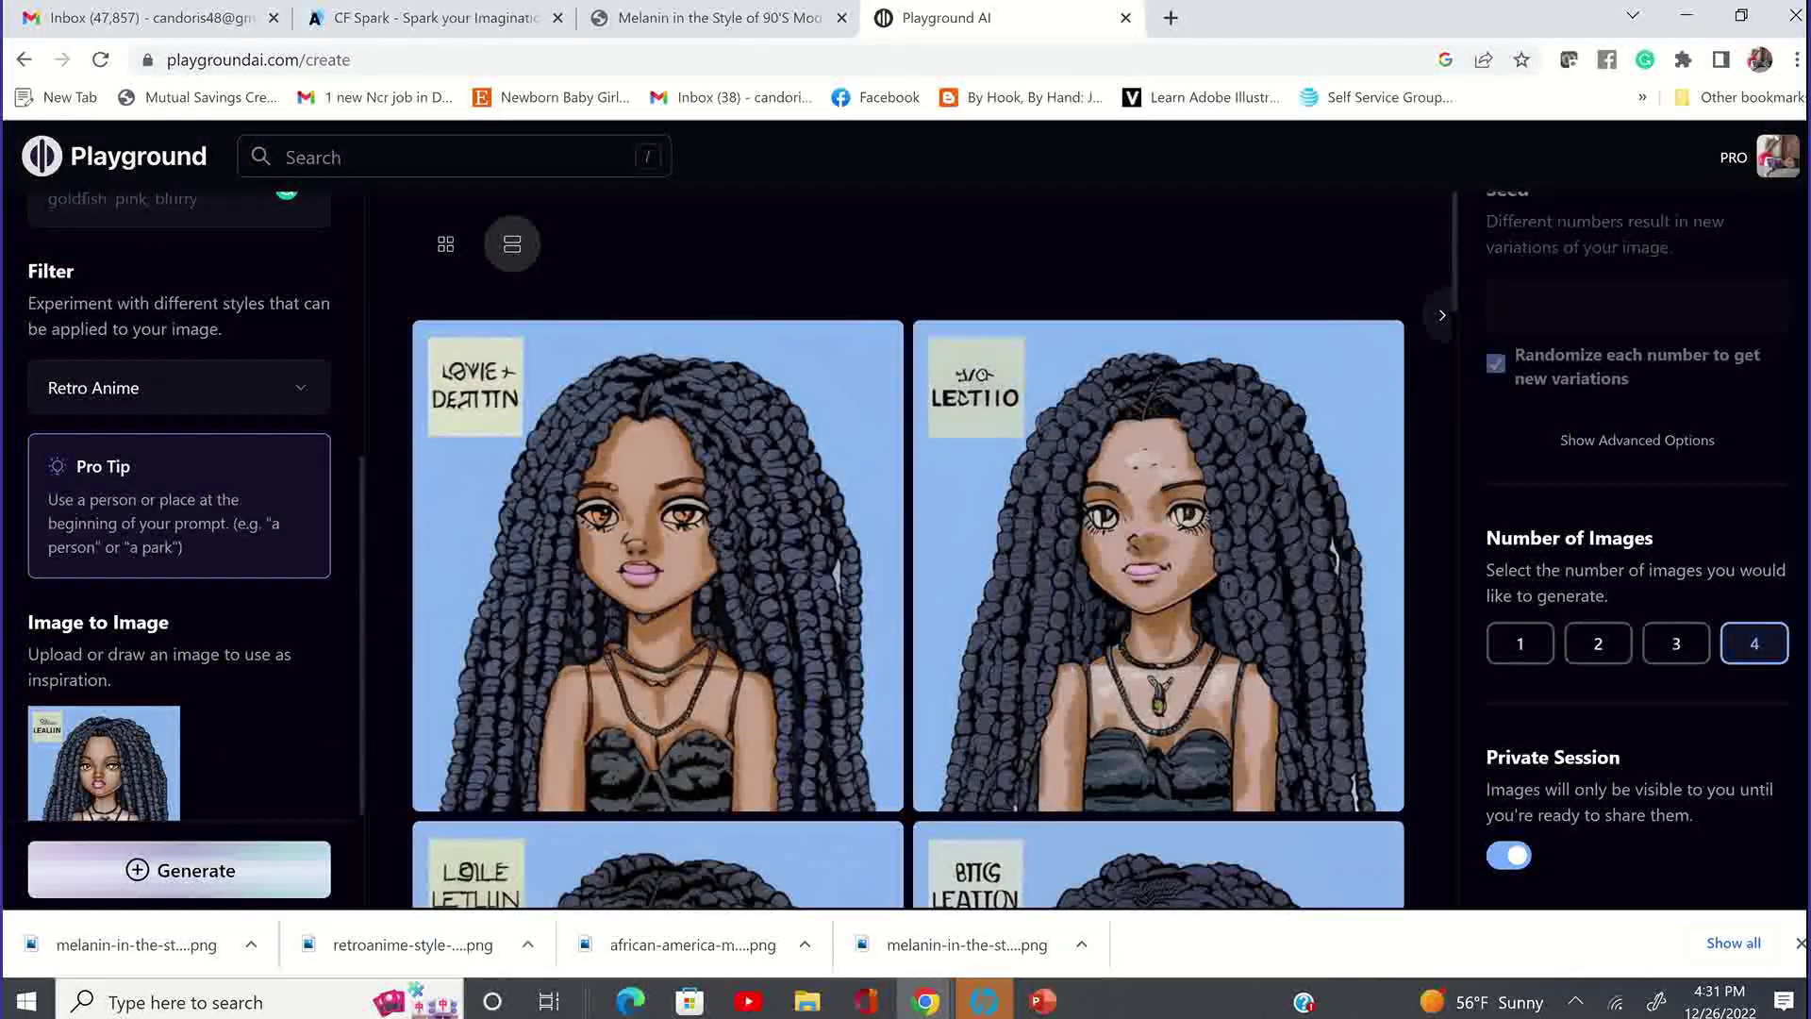
{"action": "scroll", "coordinate": [1213, 335], "scroll_direction": "down", "scroll_amount": 5}
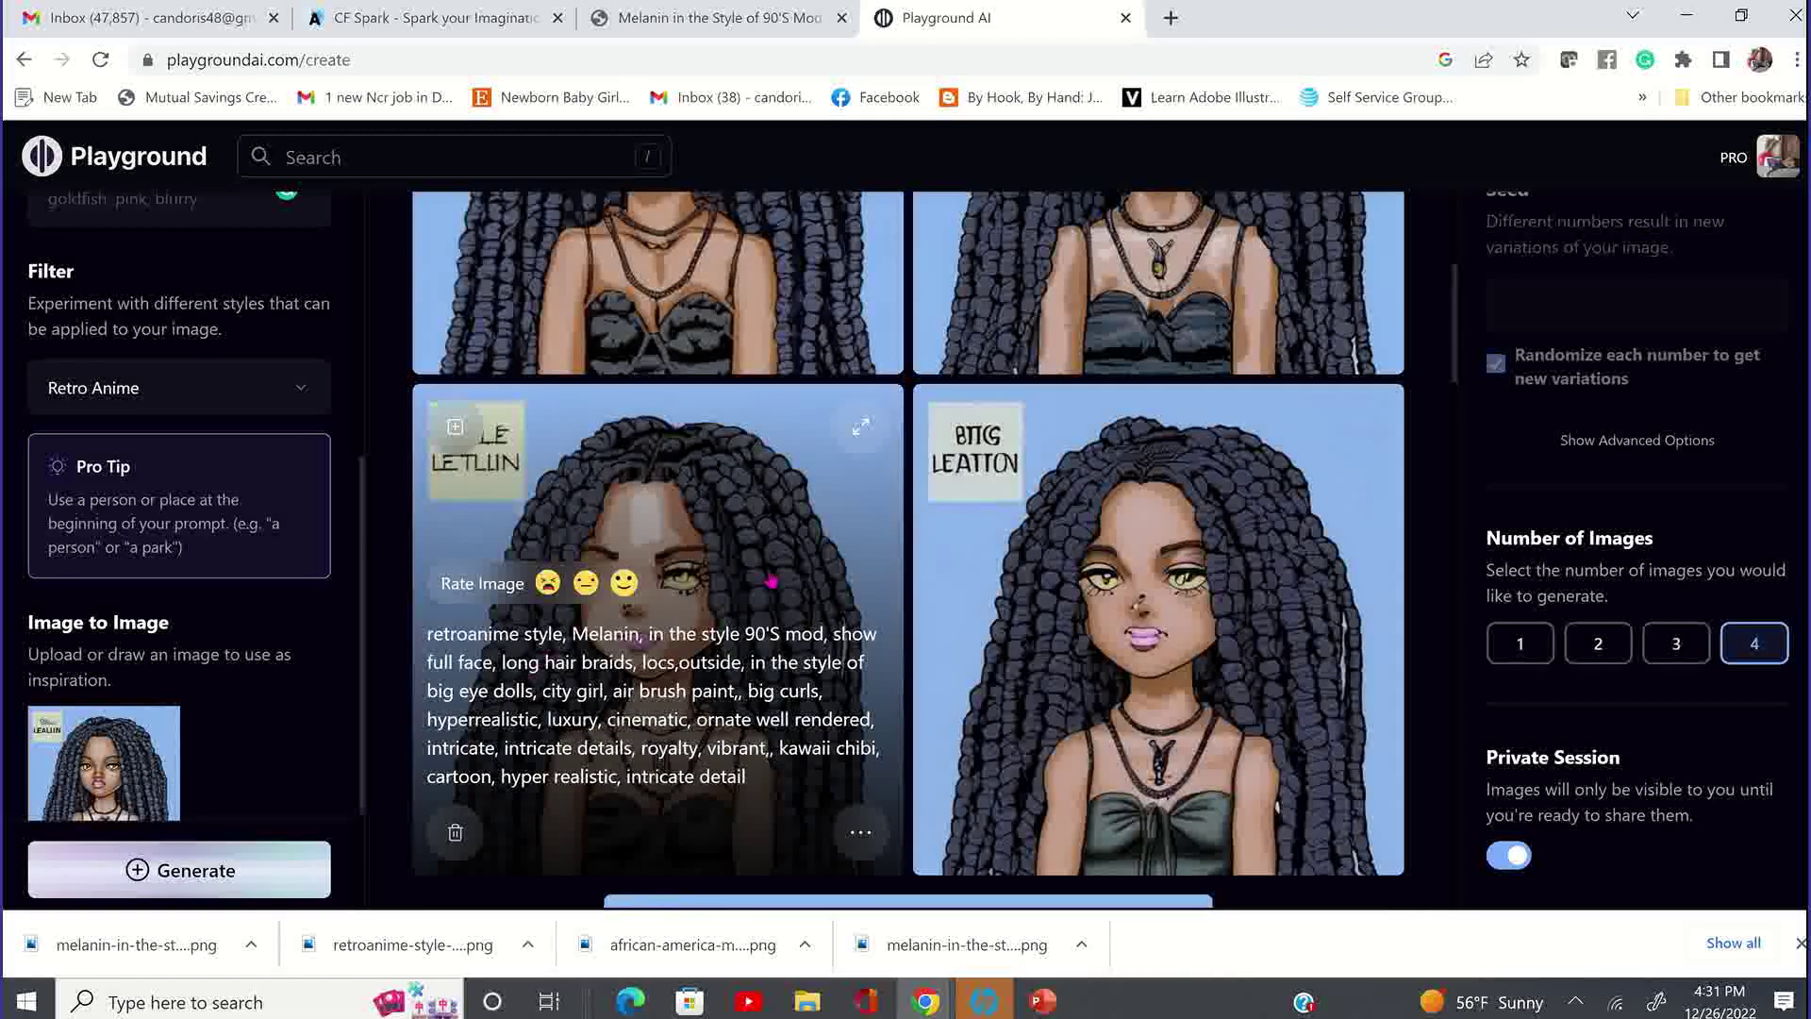
{"action": "scroll", "coordinate": [1162, 464], "scroll_direction": "up", "scroll_amount": 3}
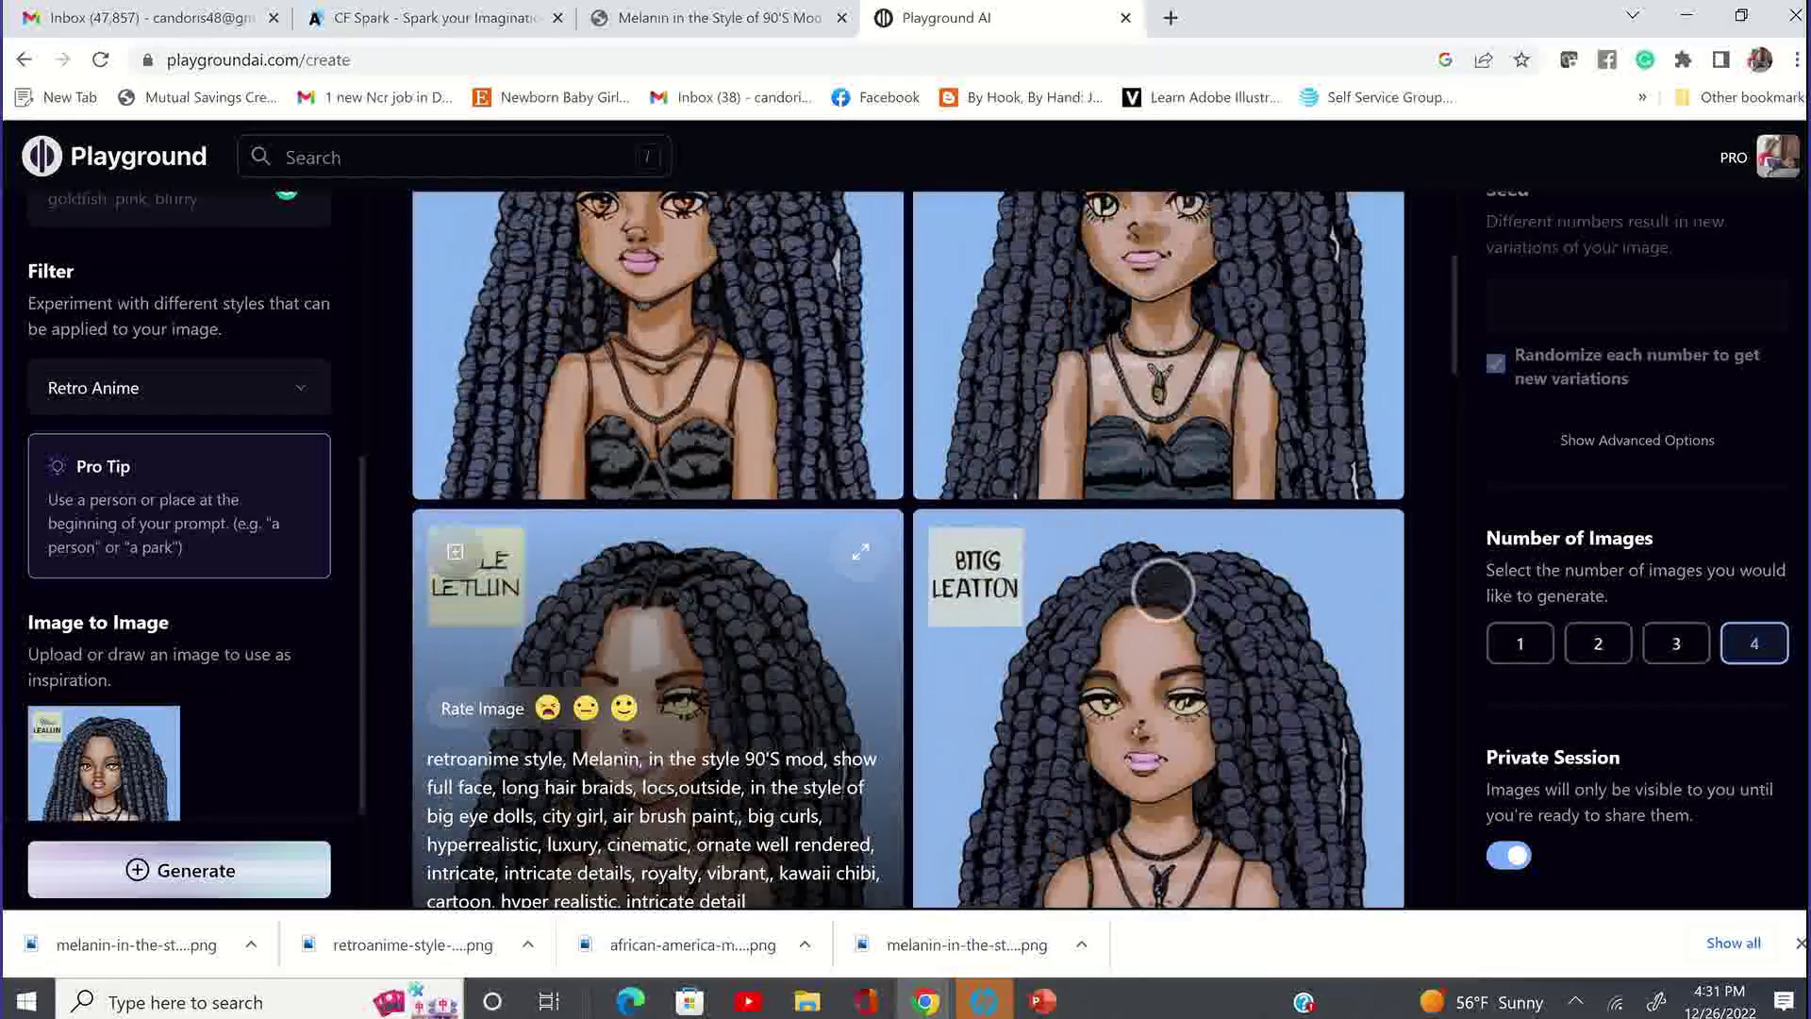